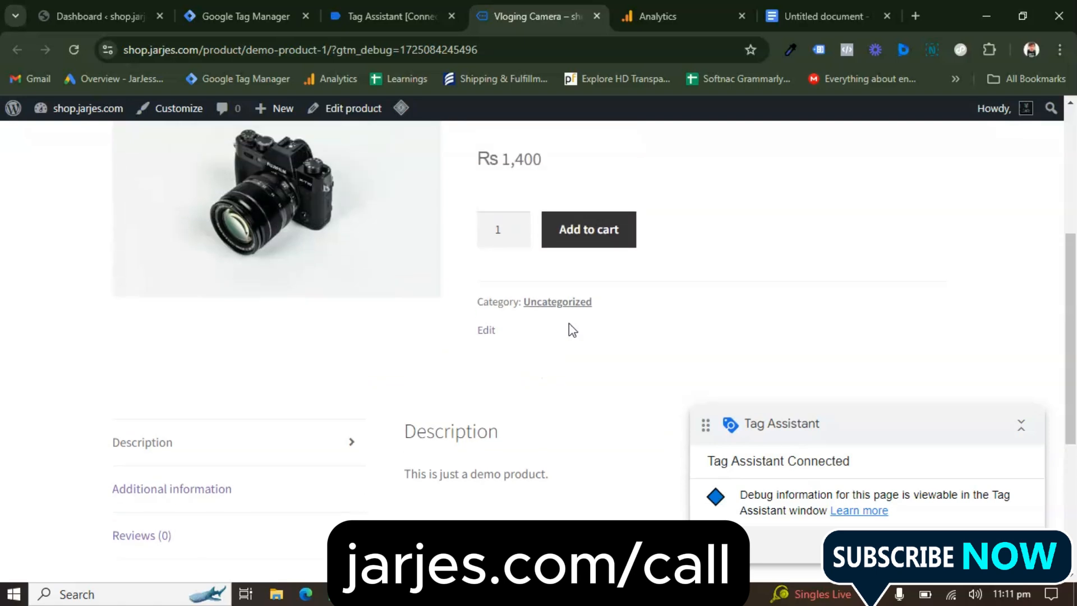
Add the Vloging Camera to the cart from its product page in the connected debug session
left_click(593, 244)
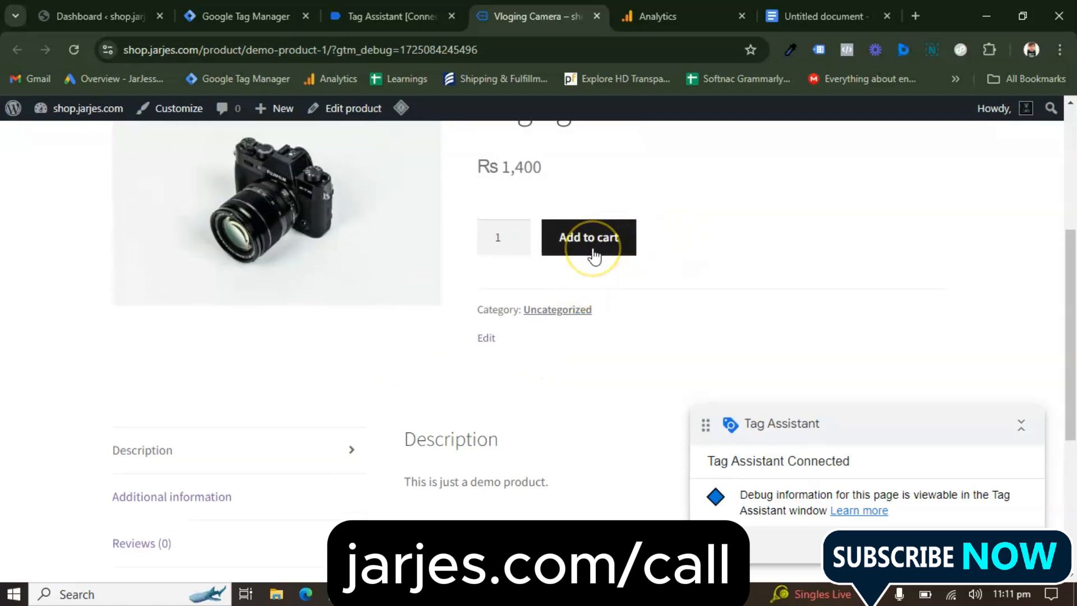
scroll(618, 318, "up", 1)
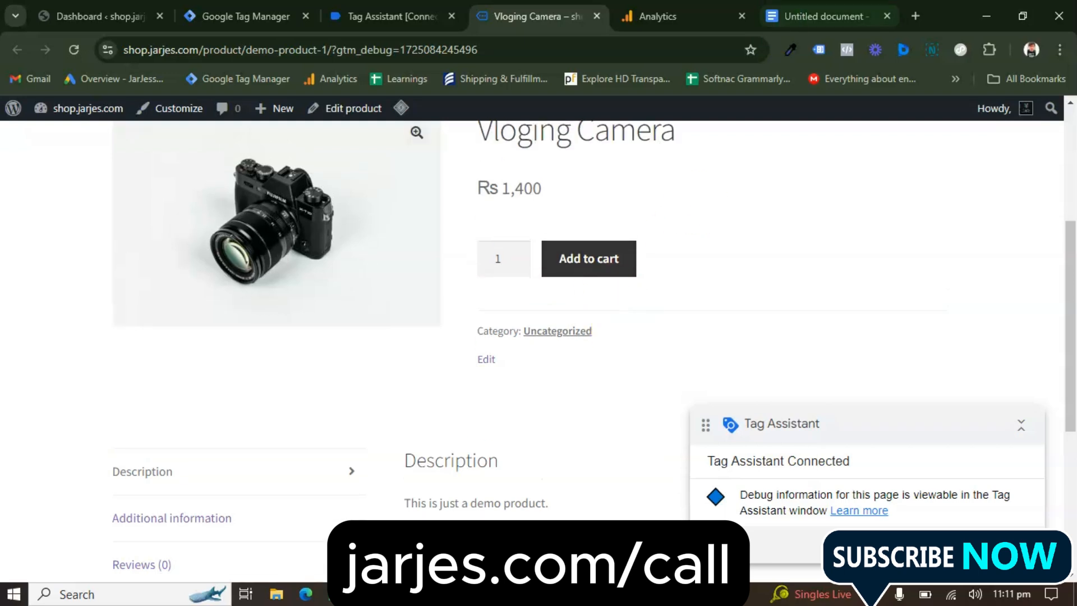
left_click(825, 16)
left_click(530, 15)
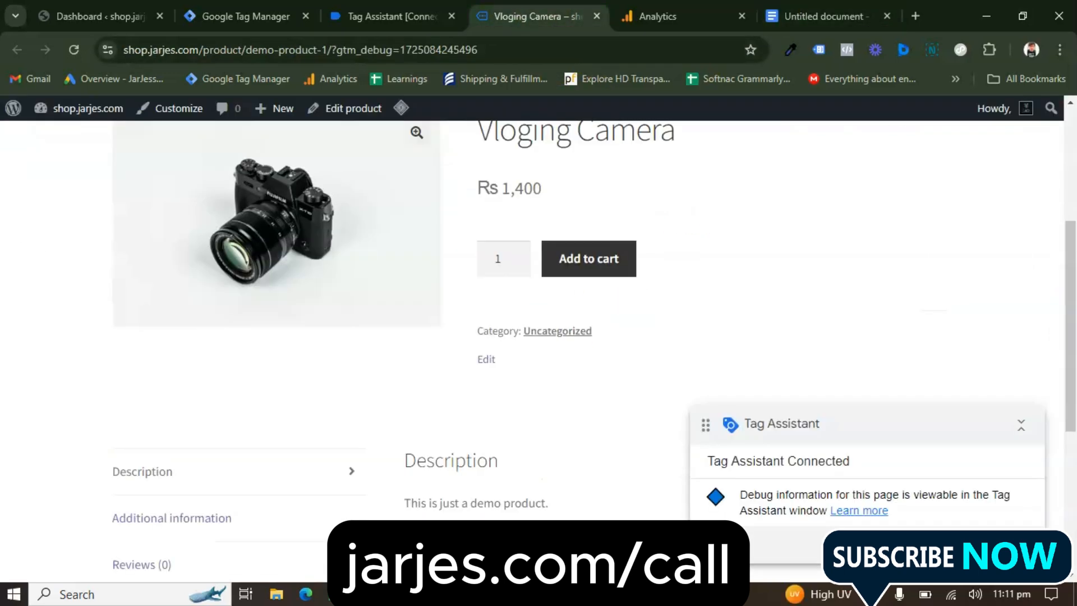
scroll(661, 242, "up", 3)
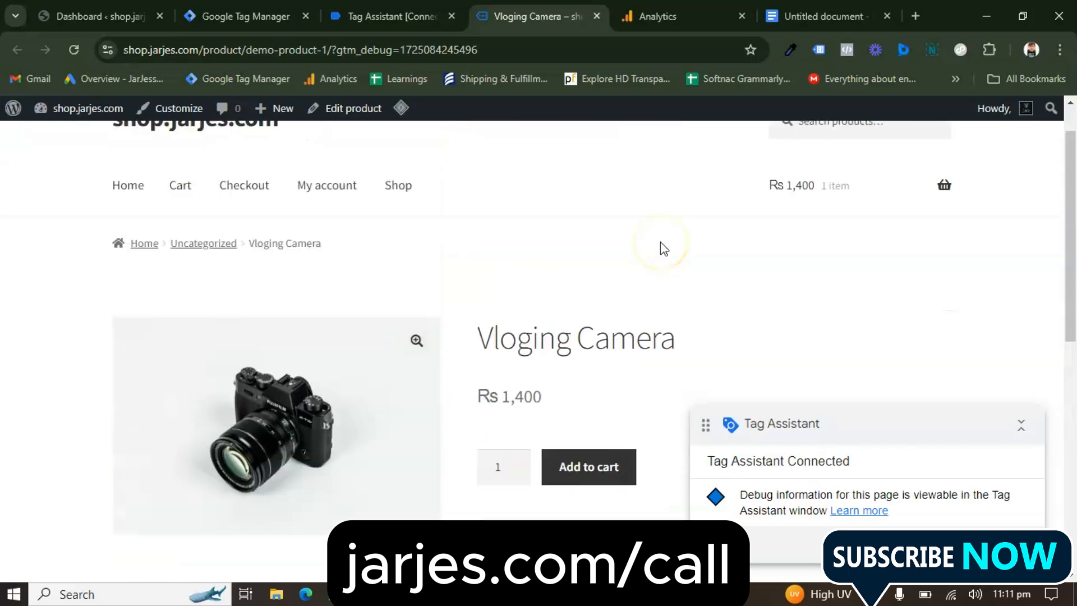
scroll(661, 241, "down", 3)
left_click(611, 278)
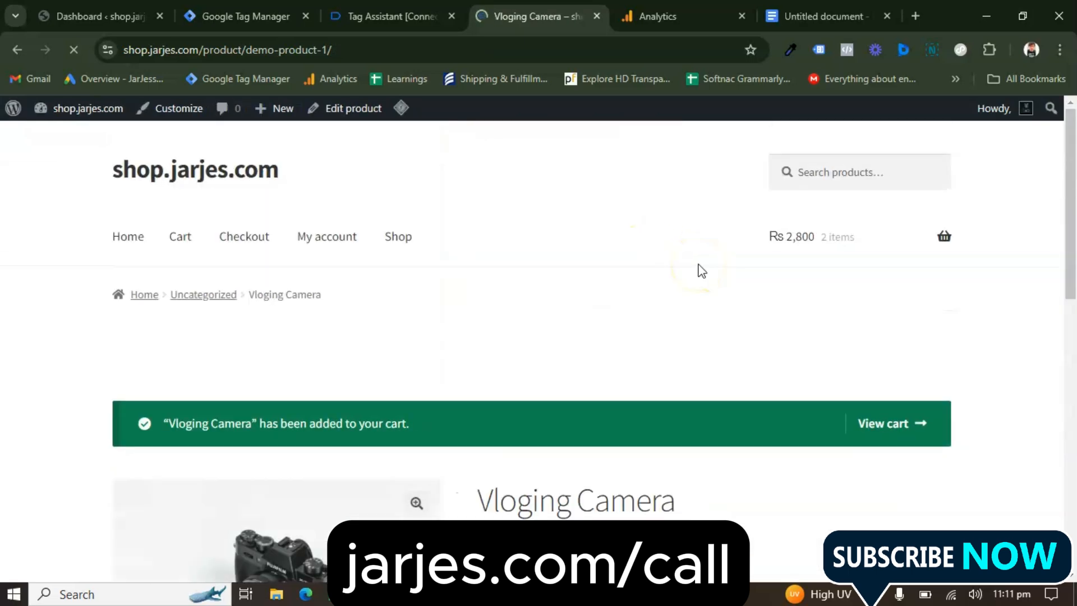
scroll(698, 266, "down", 3)
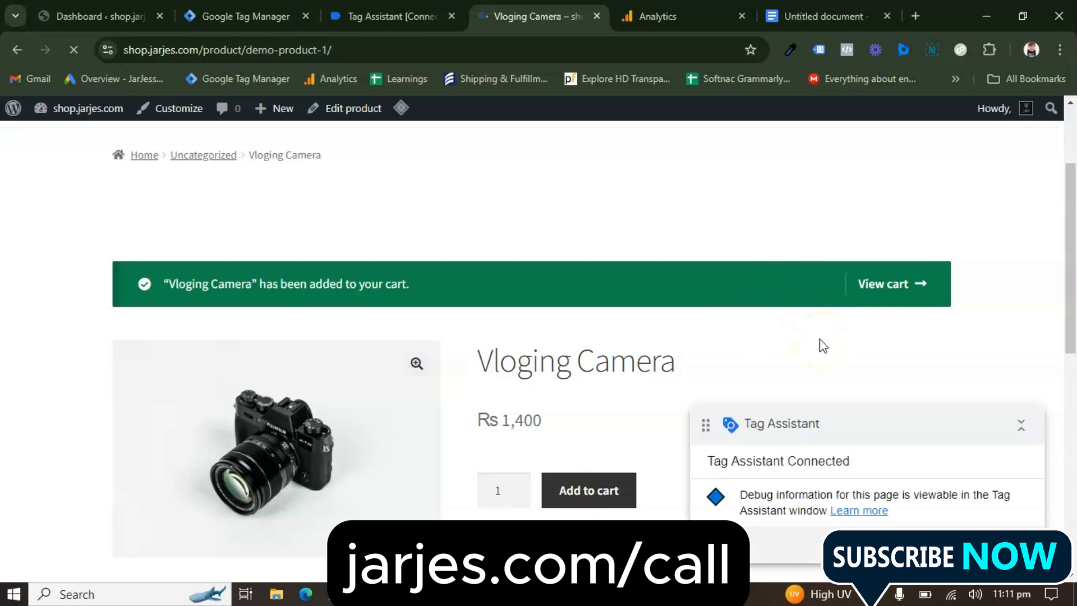
scroll(819, 339, "down", 1)
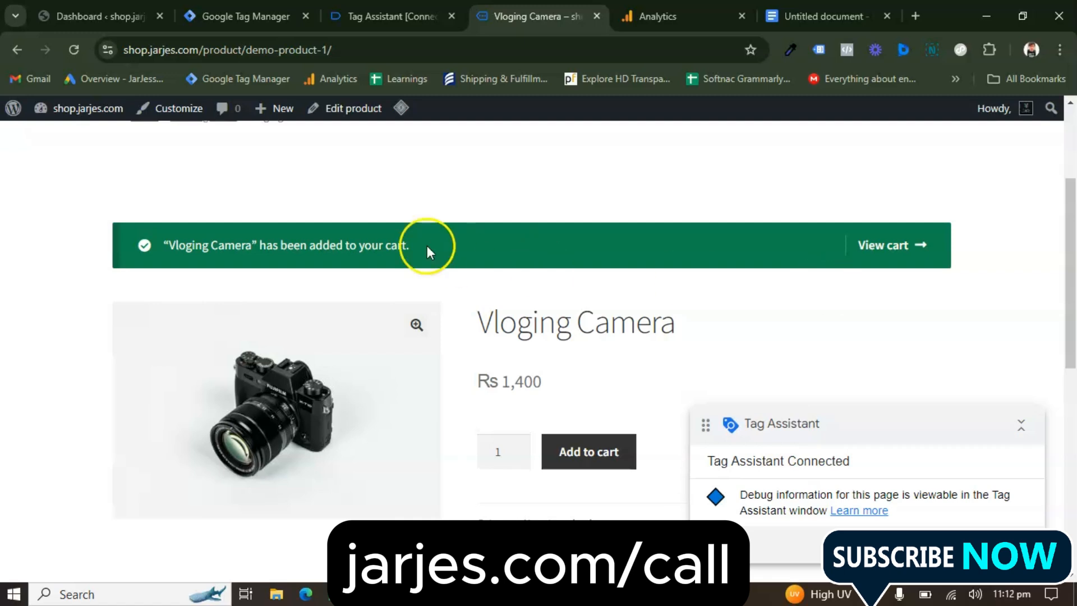
Switch to Google Tag Manager and open the shop.jarjes.com container from the list of all accounts
left_click(247, 15)
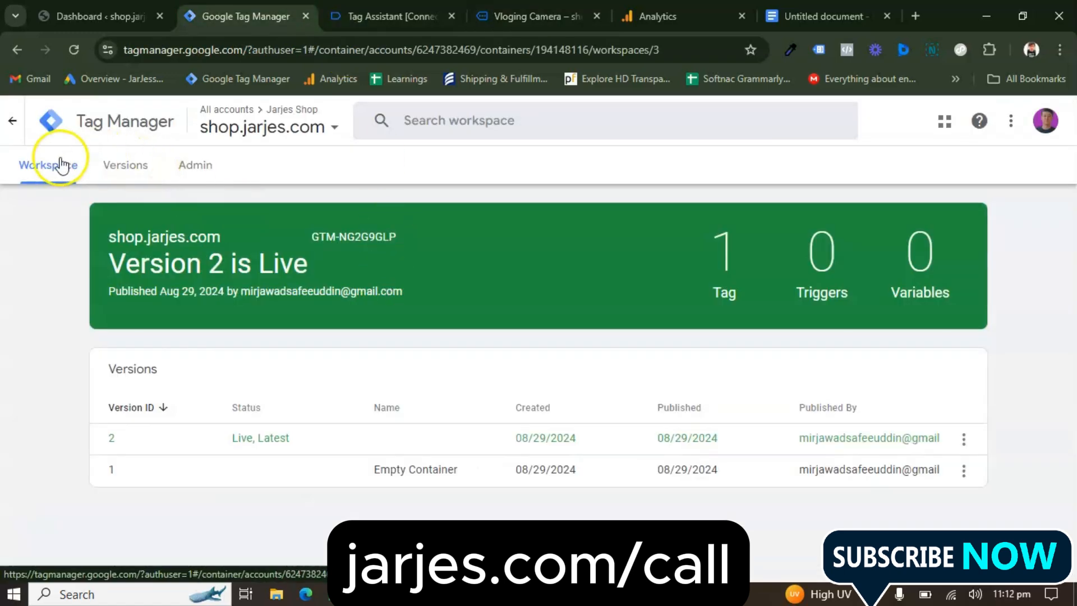
left_click(16, 128)
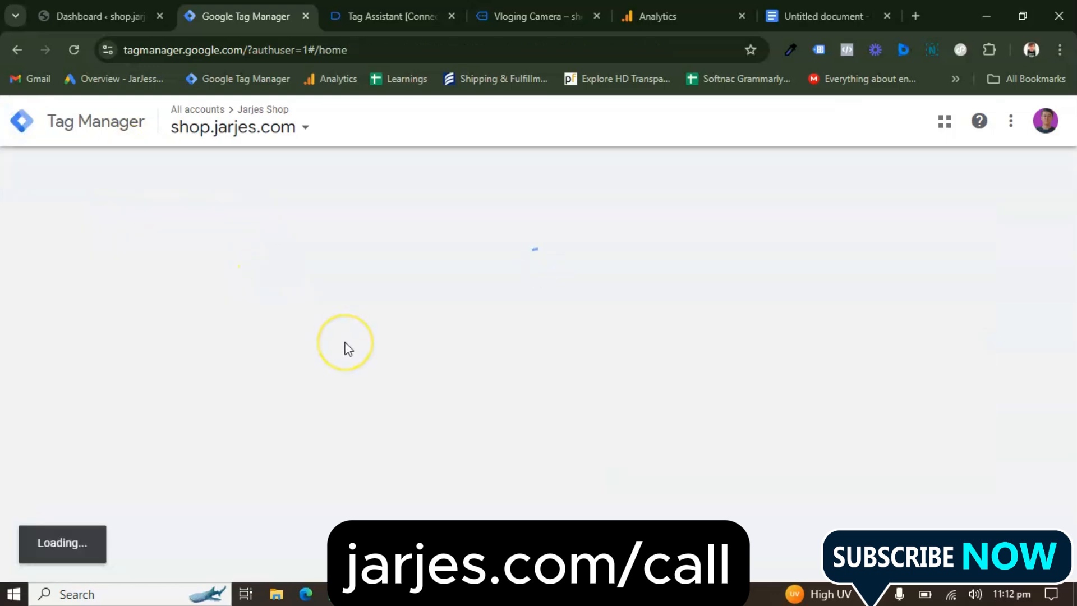
scroll(348, 348, "down", 5)
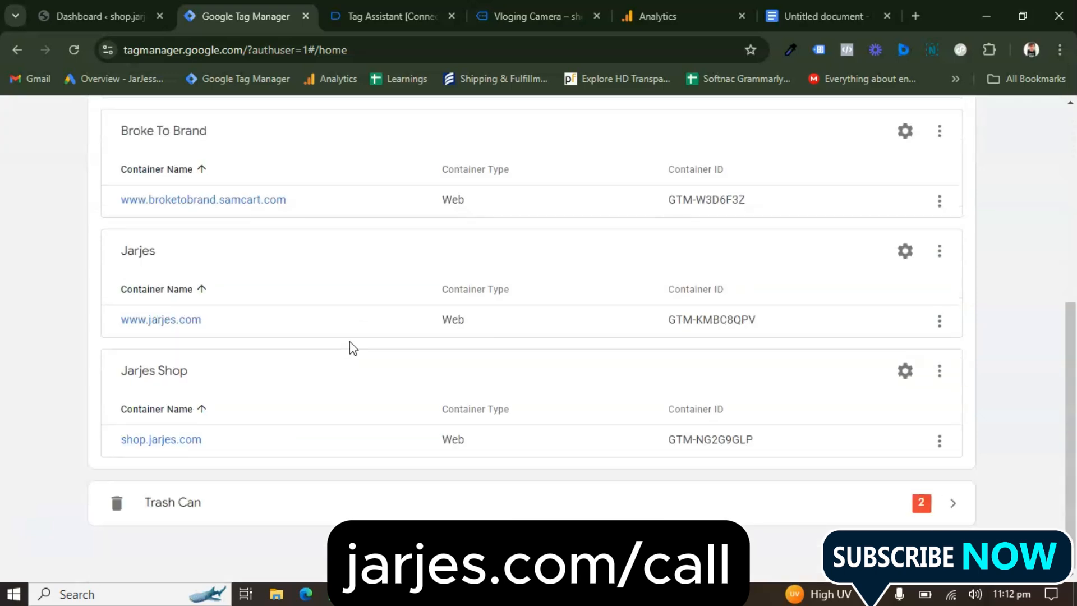
left_click(160, 442)
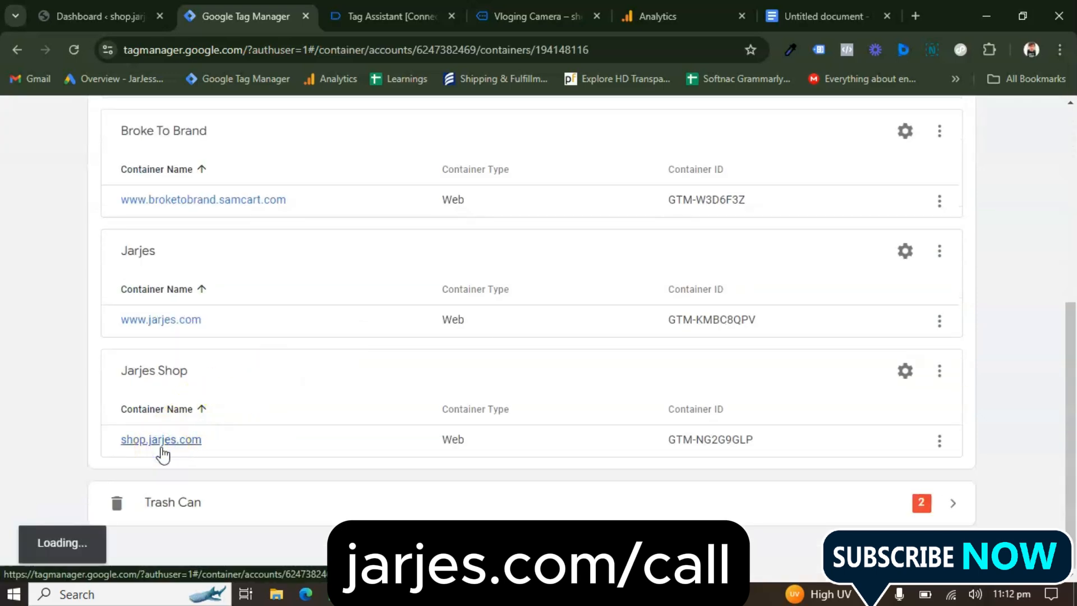
left_click(114, 24)
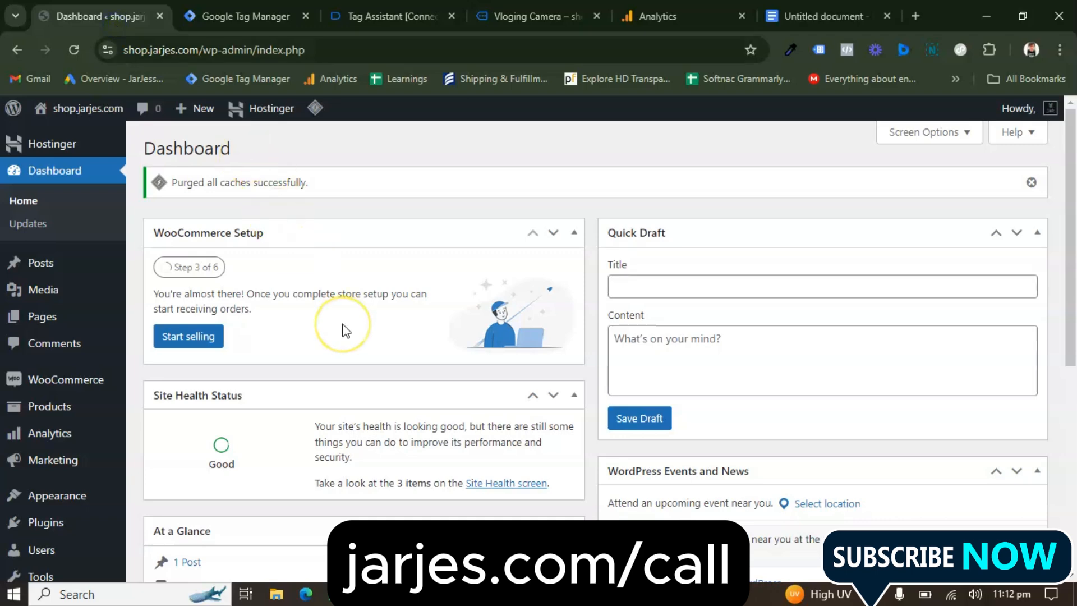
left_click(241, 16)
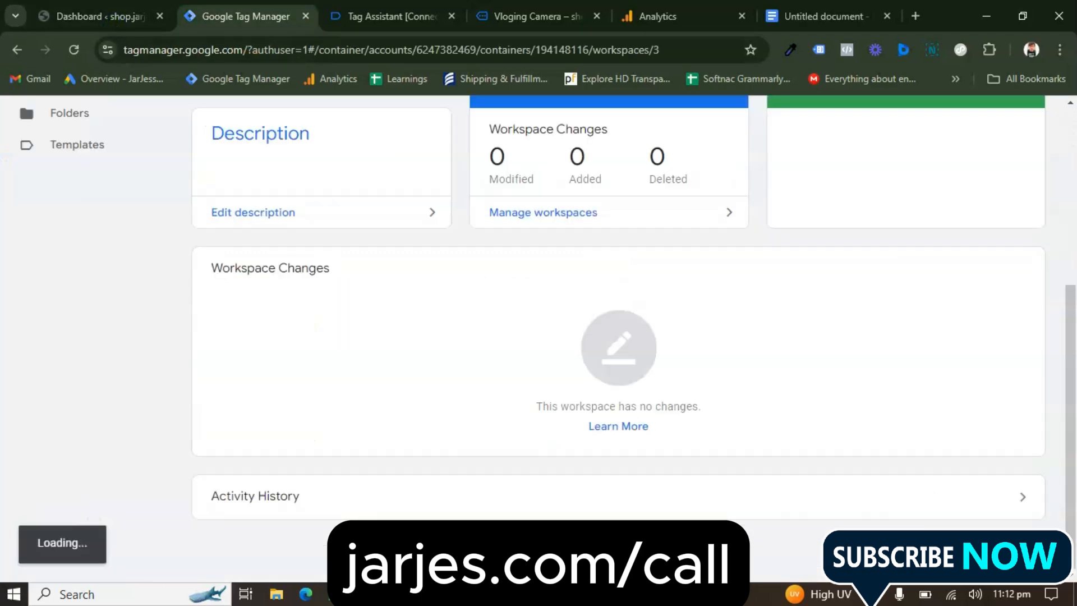
left_click(424, 289)
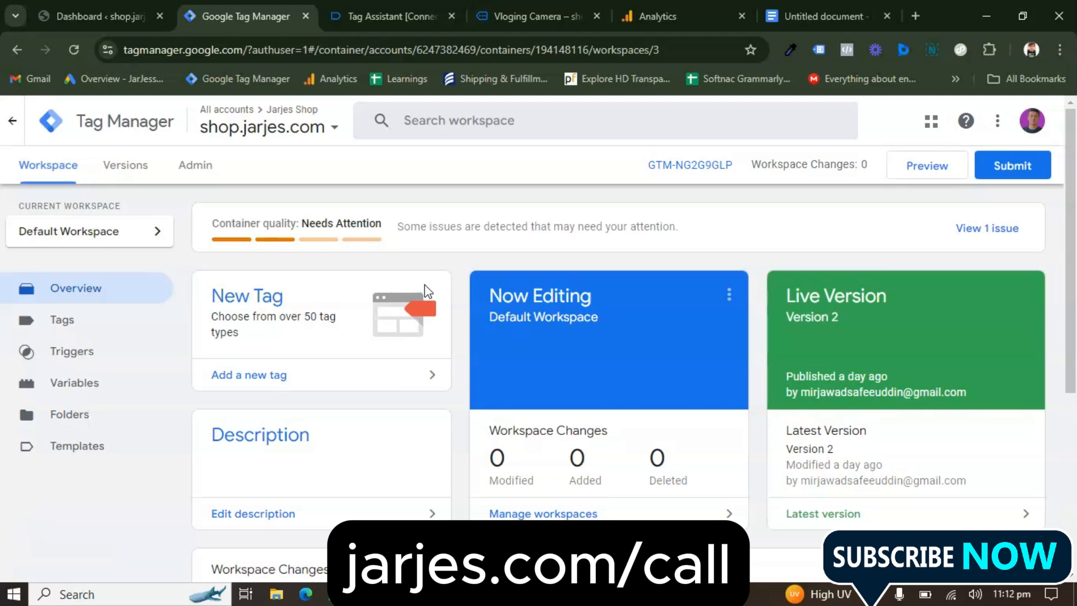
Switch to the WordPress dashboard and open the settings of the installed GTM4WP plugin
left_click(121, 14)
scroll(67, 414, "down", 4)
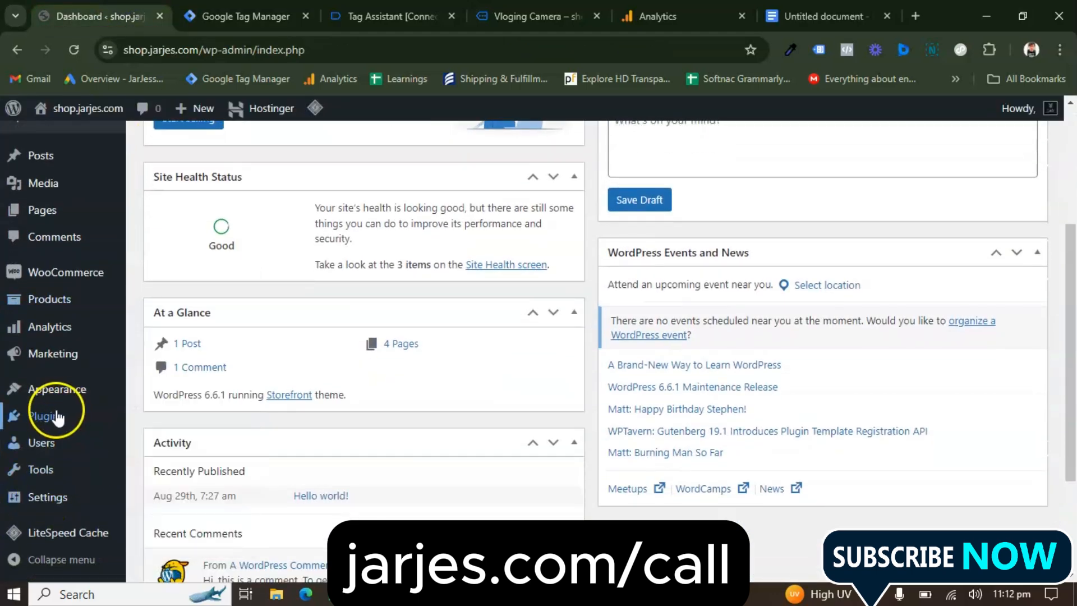
mouse_move(56, 429)
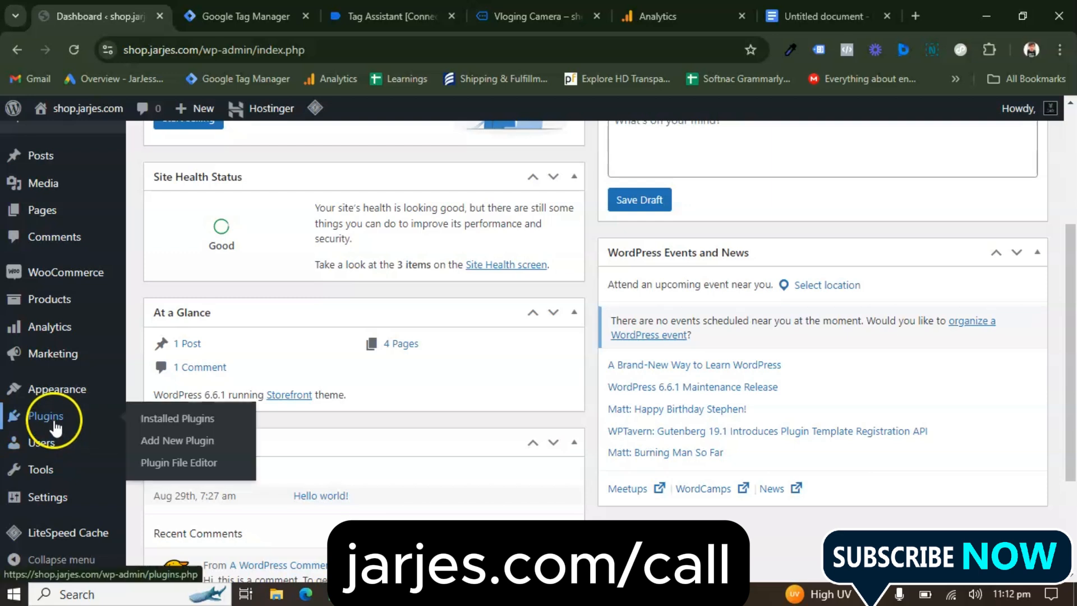
left_click(167, 420)
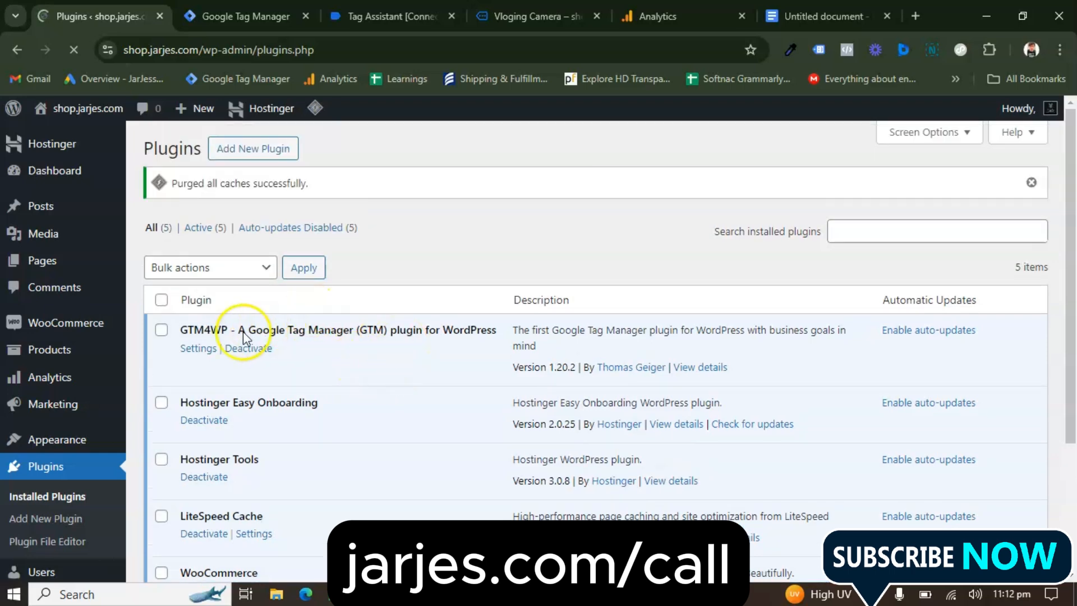
left_click(203, 349)
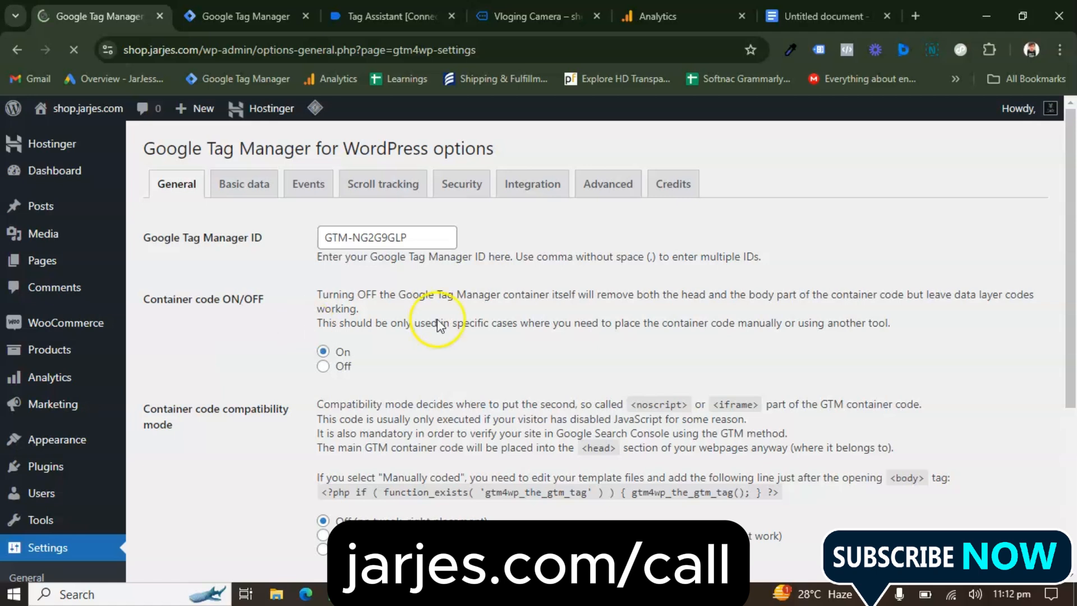
Check the Google Tag Manager ID, container code state and compatibility mode in the plugin's general settings
left_click(408, 241)
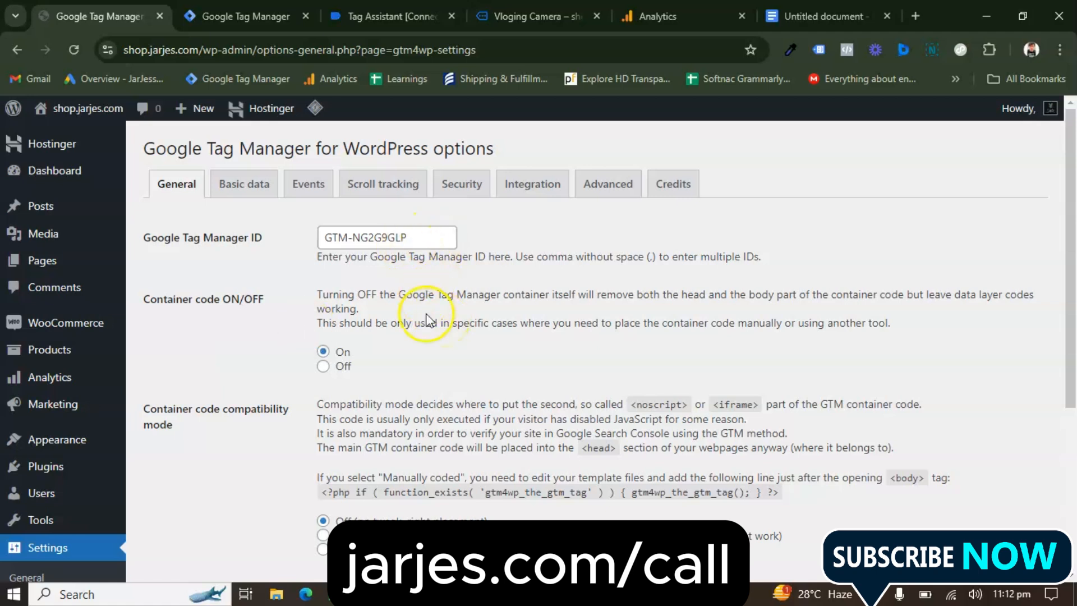
scroll(428, 321, "down", 2)
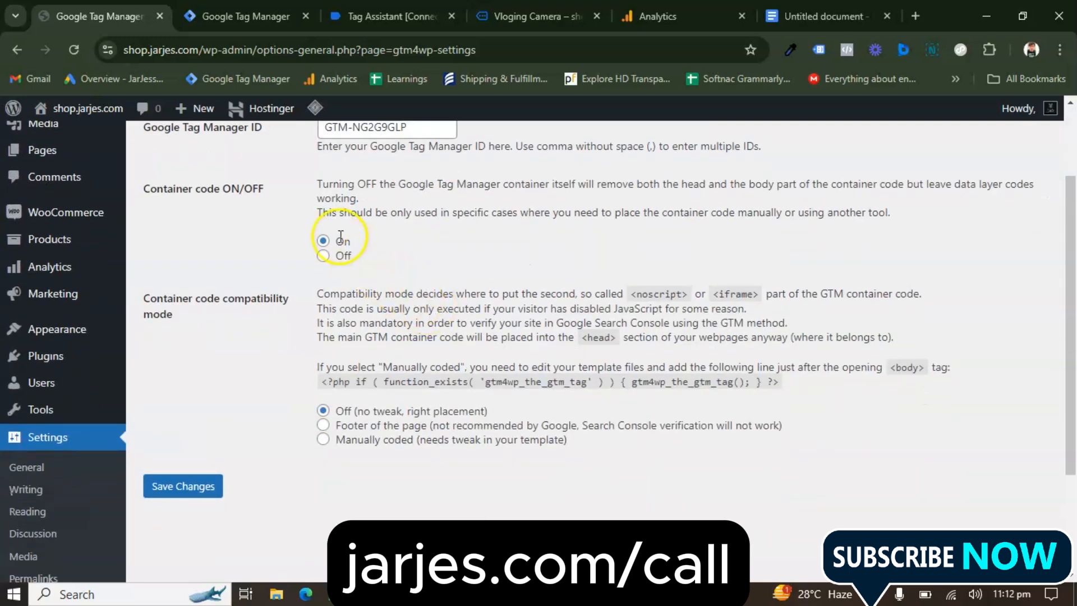
left_click(324, 242)
scroll(361, 393, "down", 1)
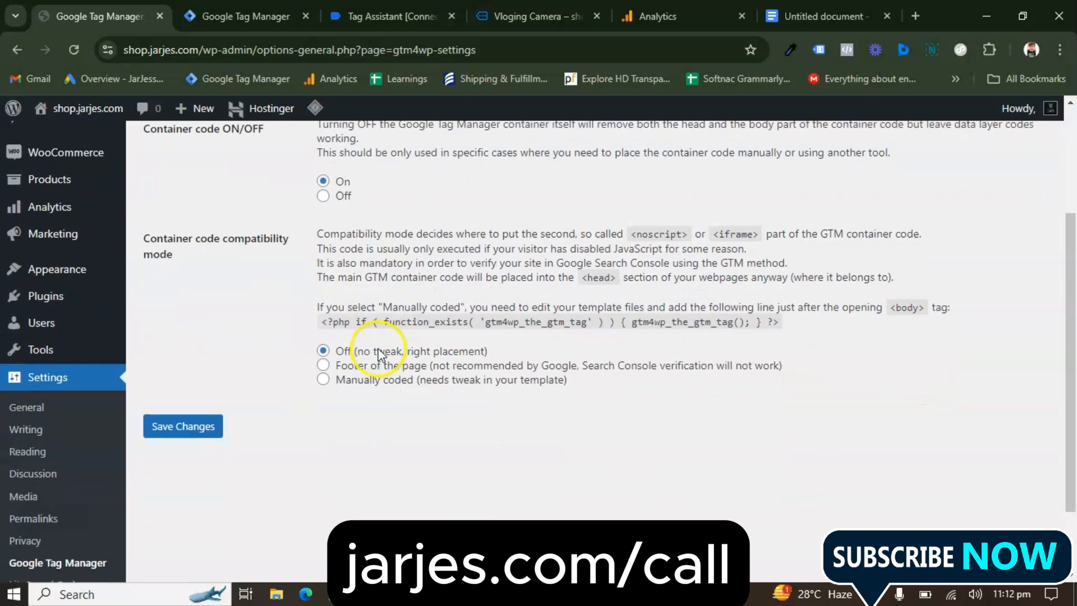
left_click(183, 424)
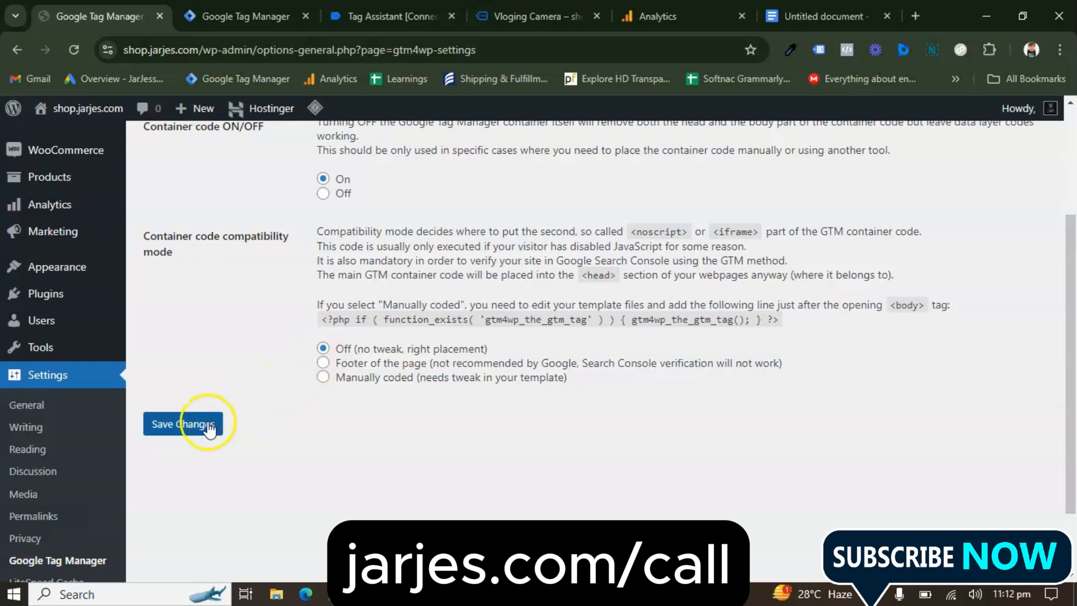
scroll(297, 418, "up", 2)
scroll(298, 419, "up", 1)
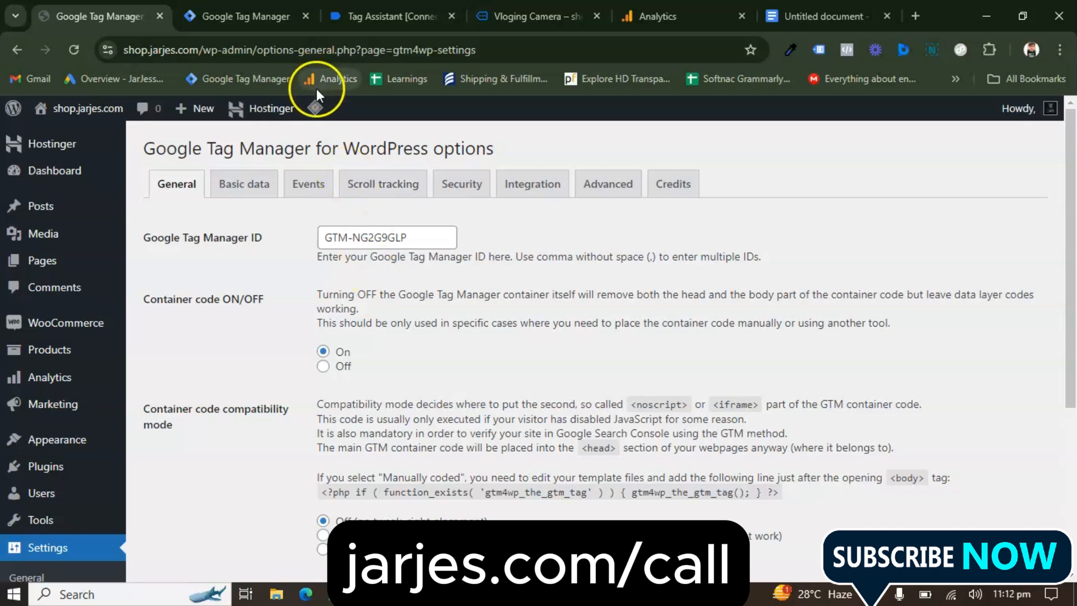
mouse_move(315, 108)
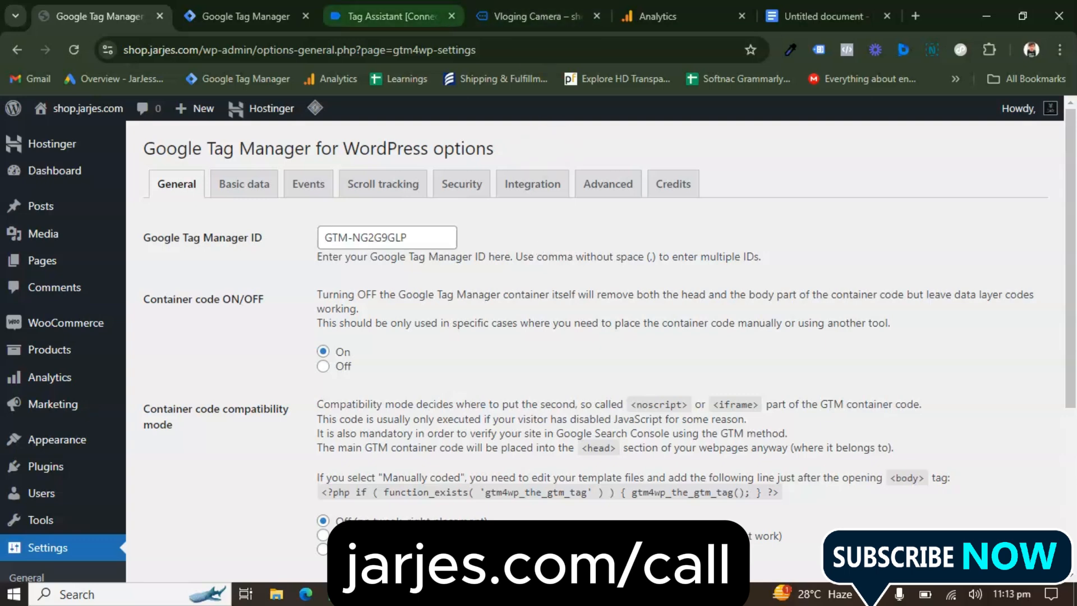
Switch to Tag Assistant and examine the container's fired tags and the events recorded for the Vloging Camera pages
left_click(393, 16)
left_click(530, 15)
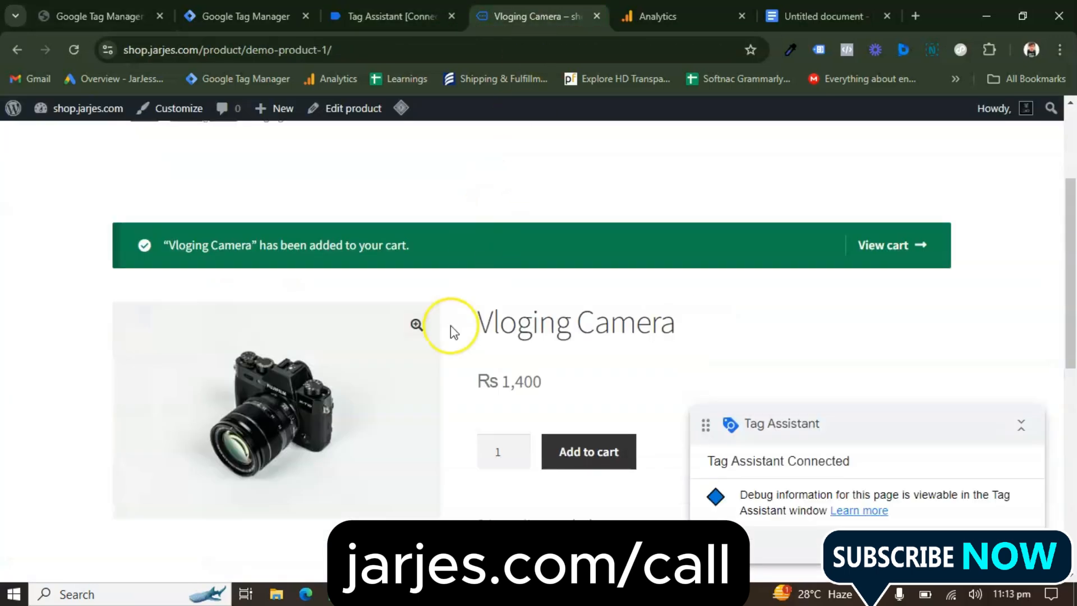
scroll(450, 326, "down", 3)
left_click(393, 16)
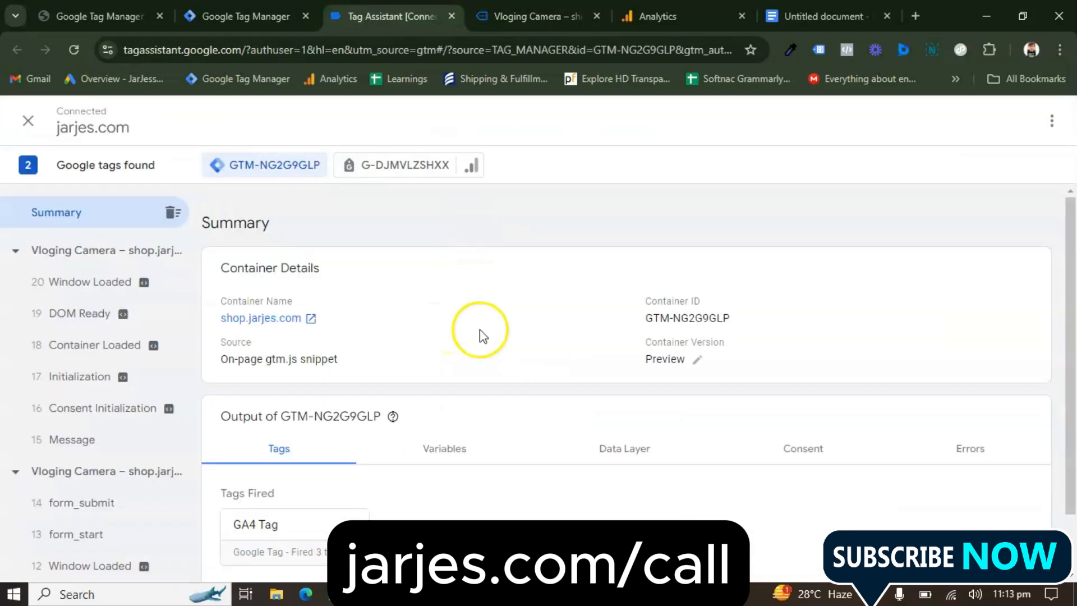
scroll(476, 372, "down", 1)
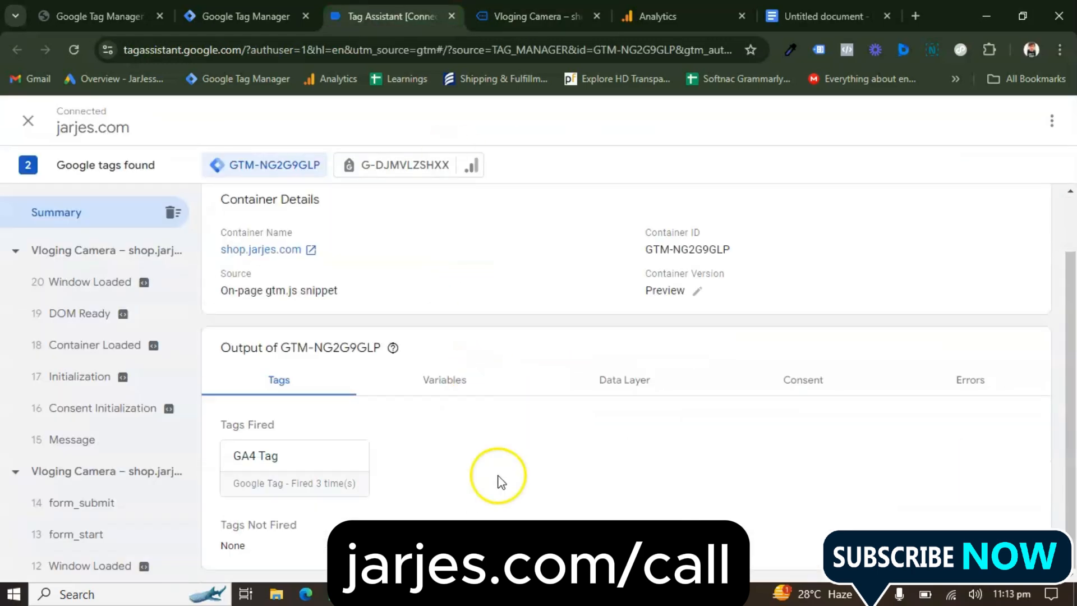
scroll(90, 376, "down", 6)
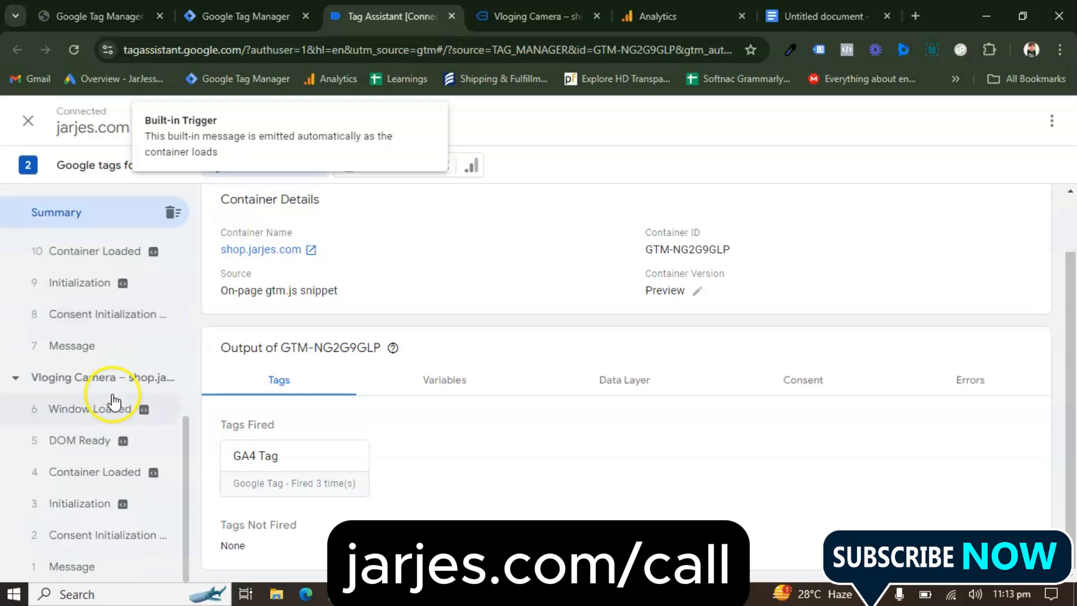
scroll(96, 457, "up", 6)
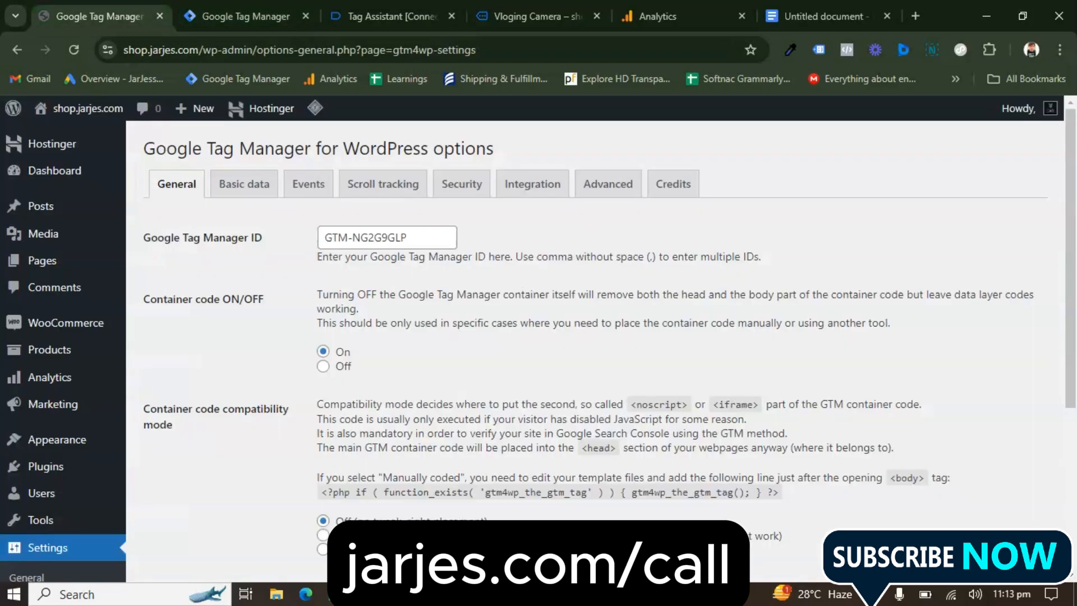
Return to the GTM4WP settings in WordPress and enable Track e-commerce for the WooCommerce integration
left_click(98, 17)
scroll(337, 354, "down", 2)
scroll(345, 357, "up", 2)
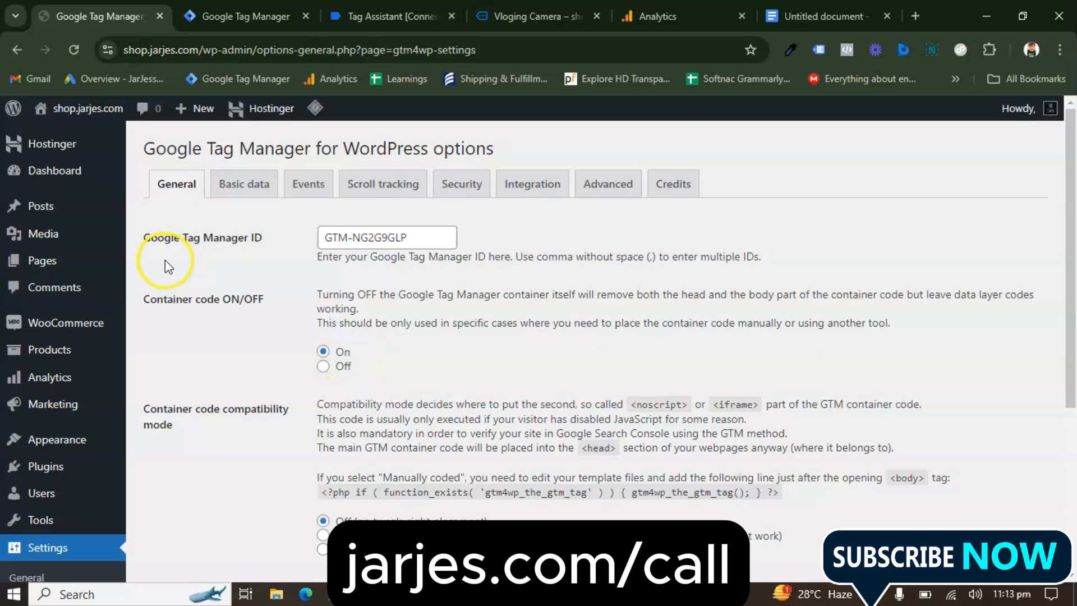
left_click(523, 184)
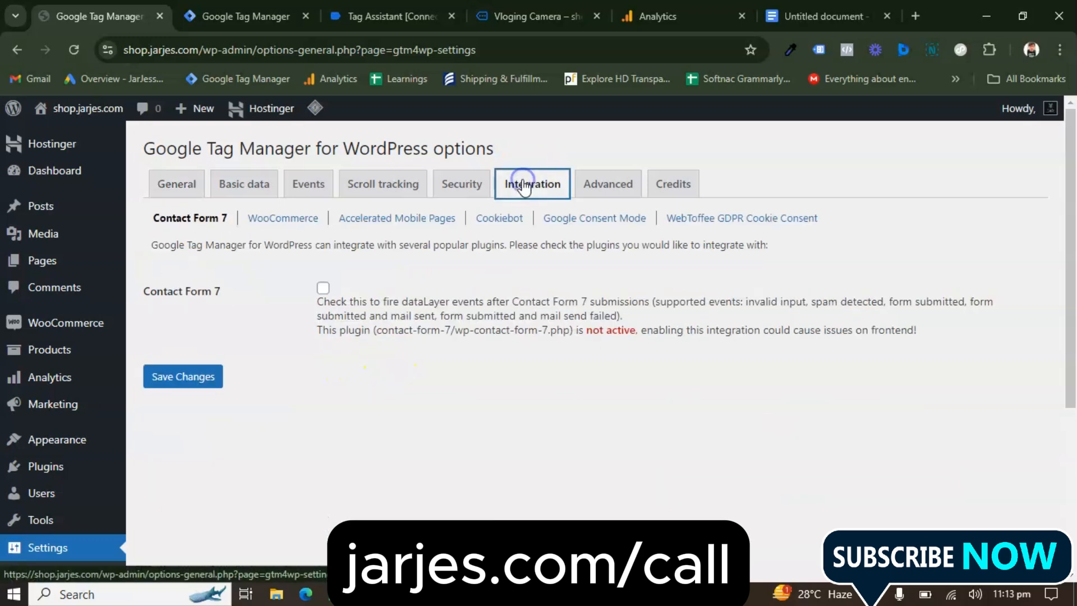
left_click(278, 223)
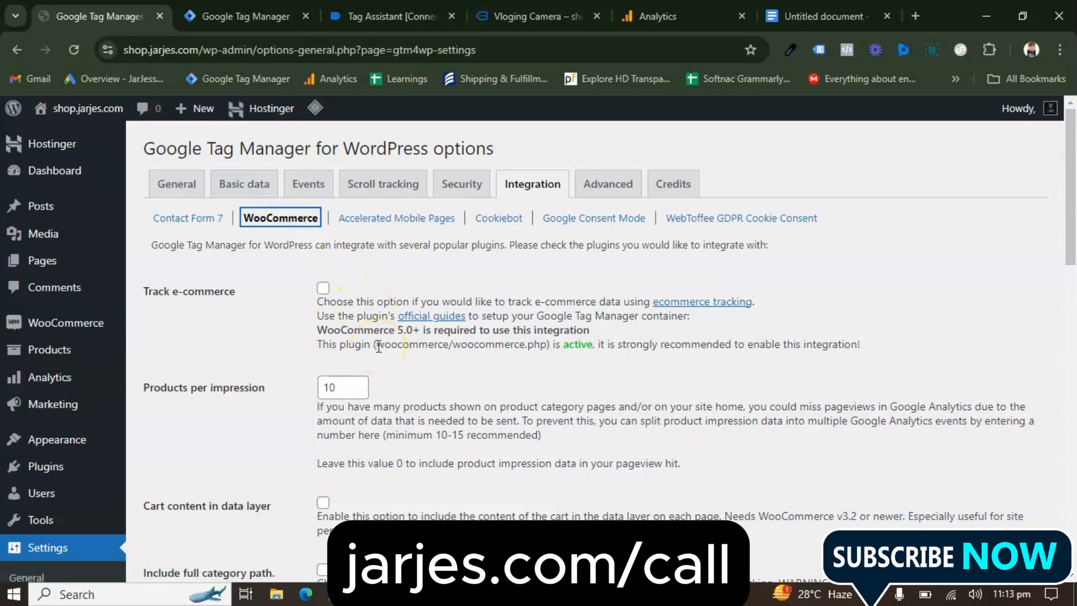
scroll(378, 348, "down", 1)
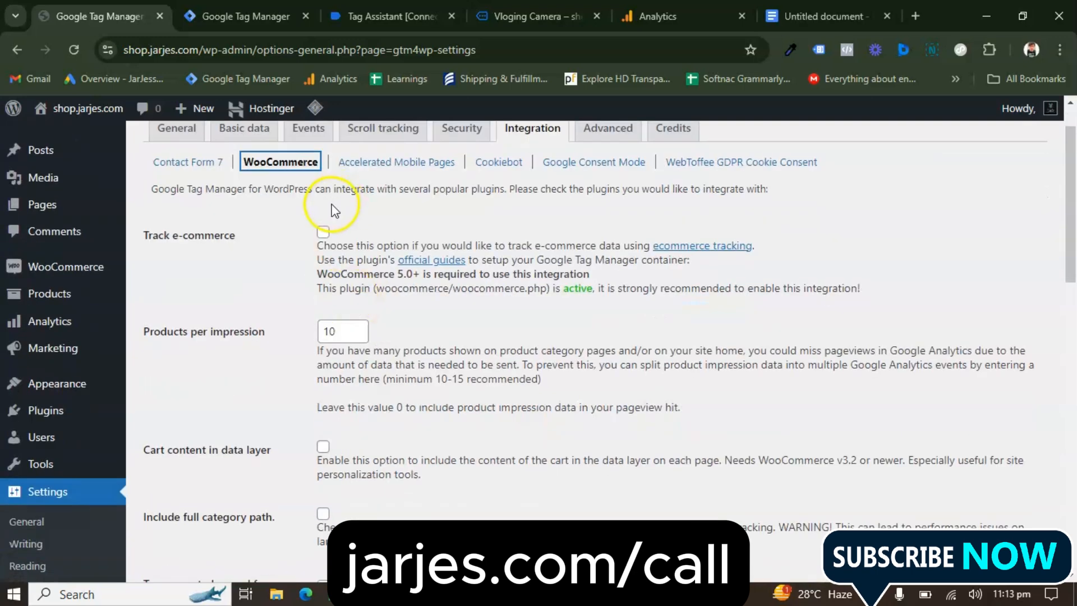
left_click(323, 231)
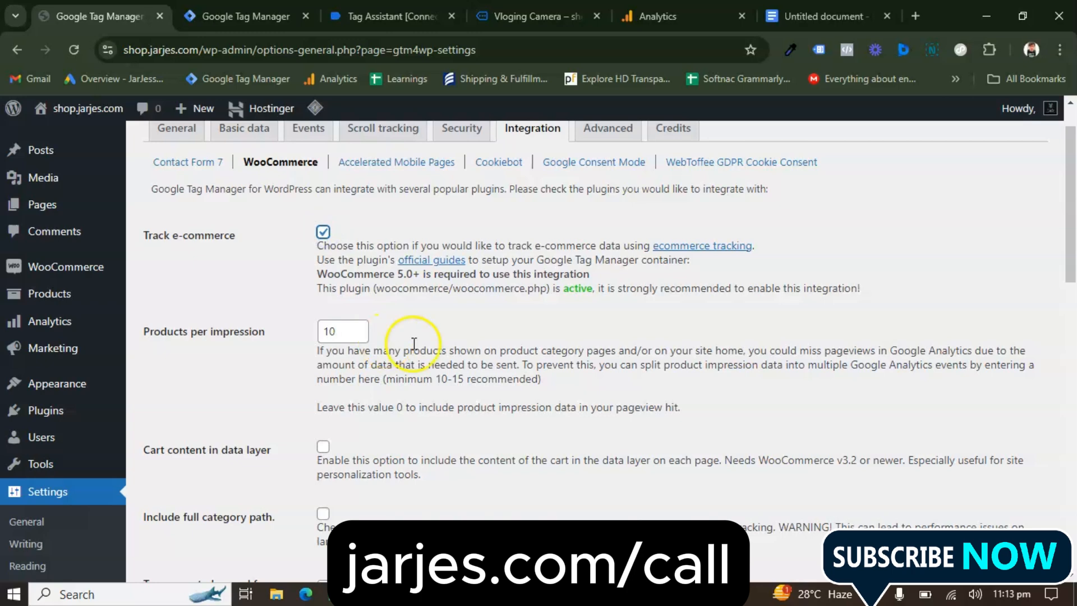
Enable Cart content in data layer and Order data in data layer for the WooCommerce integration
scroll(423, 350, "down", 2)
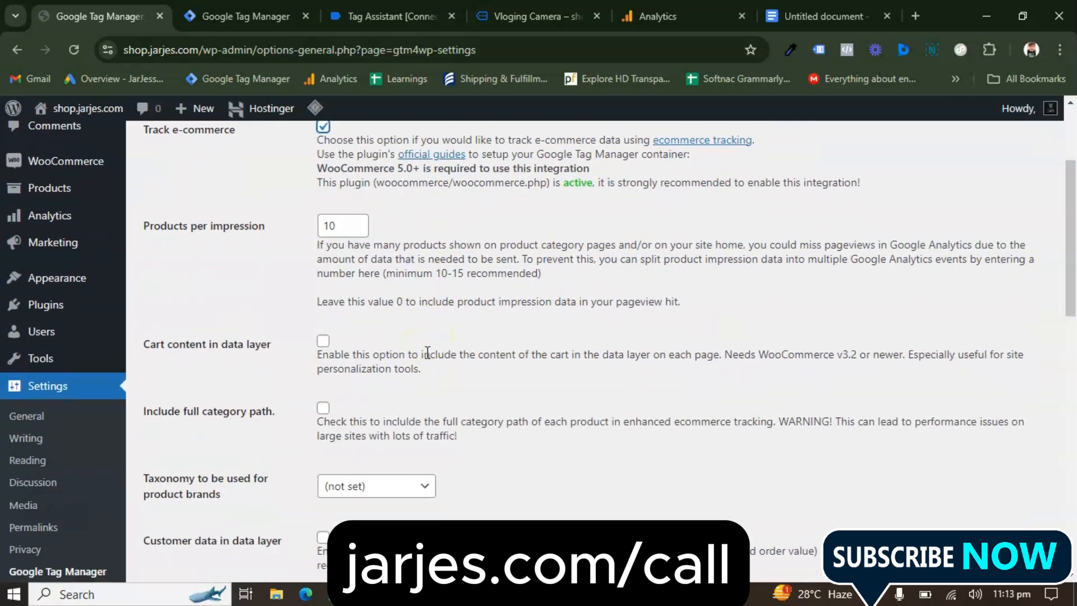
scroll(376, 277, "down", 2)
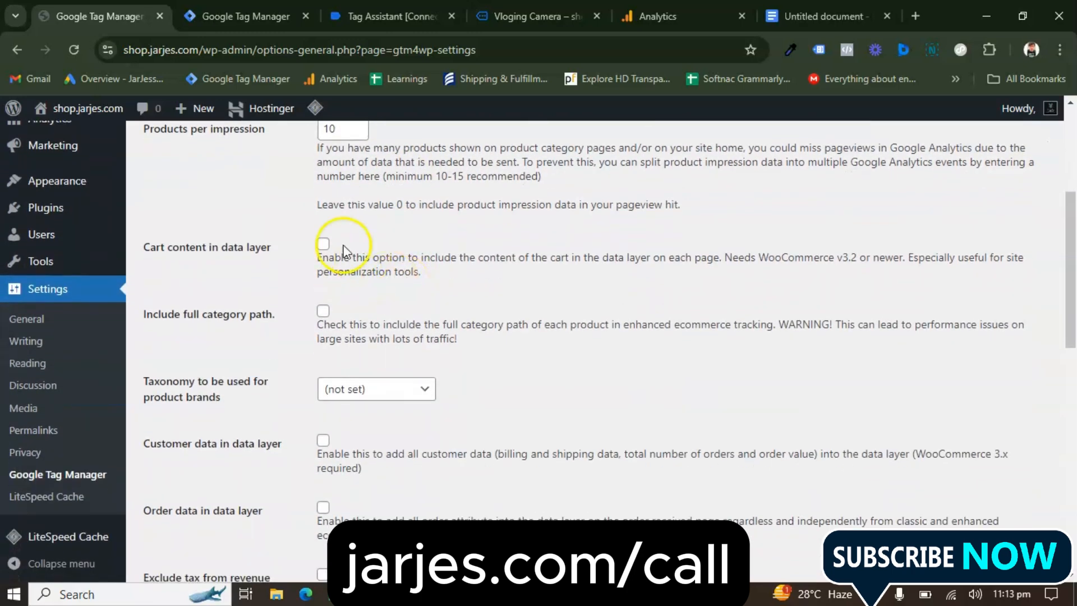
left_click(323, 243)
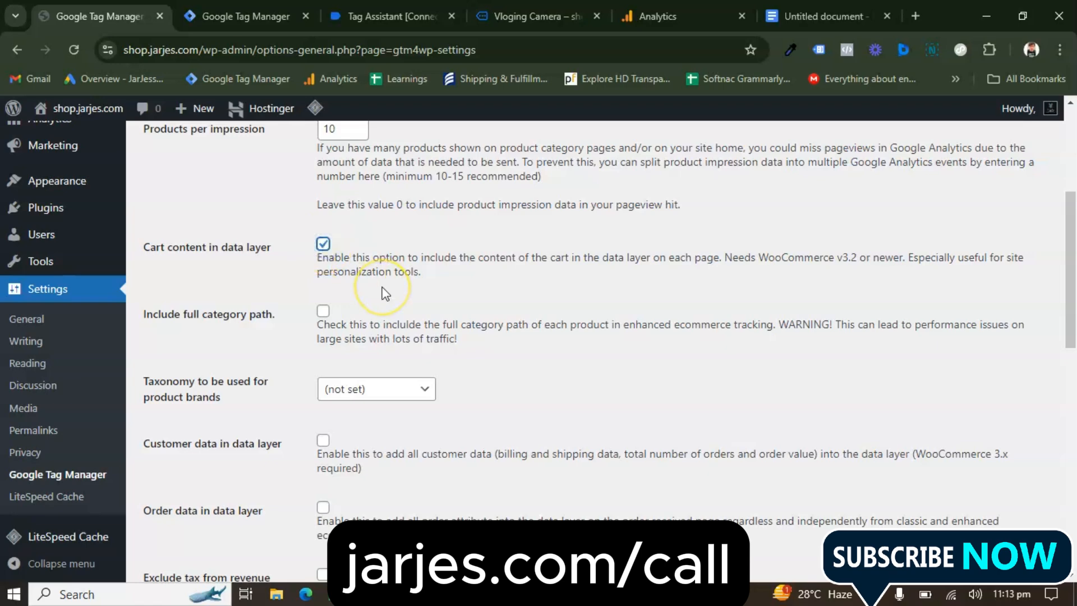
scroll(385, 293, "down", 3)
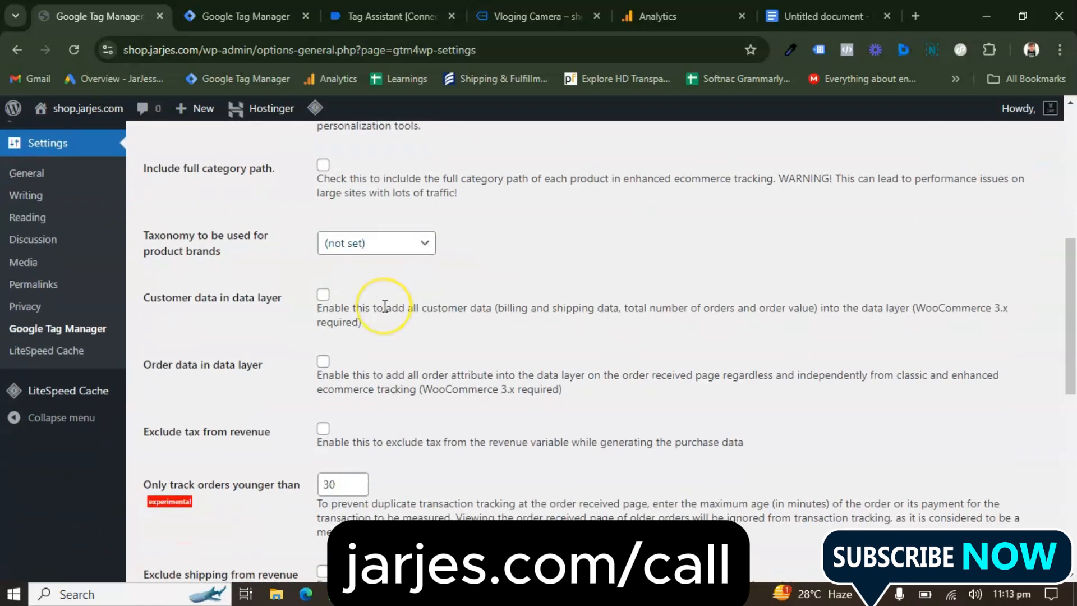
scroll(385, 306, "down", 2)
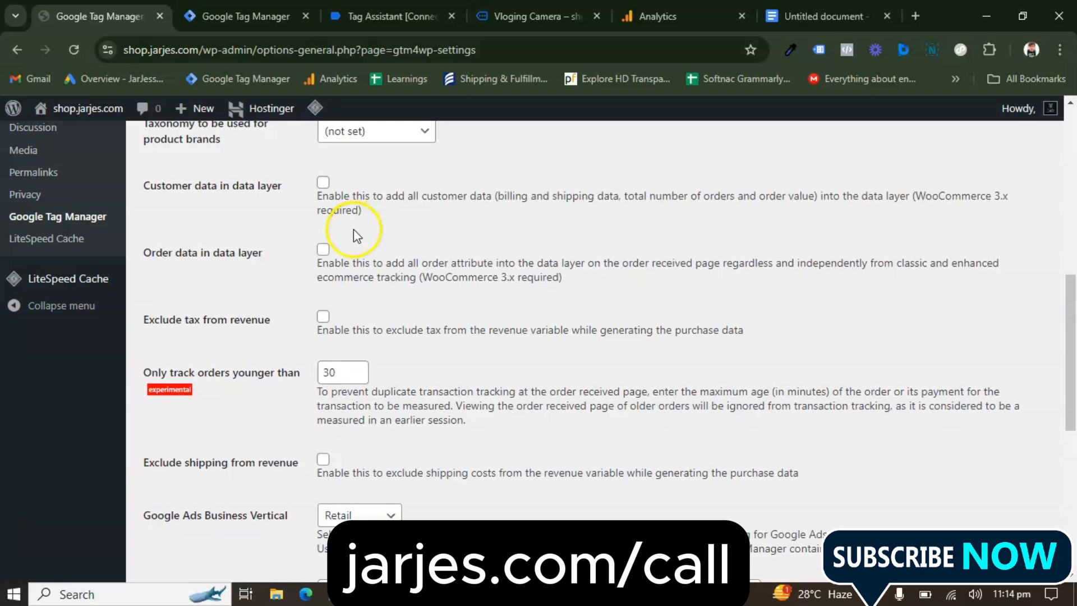
left_click(324, 249)
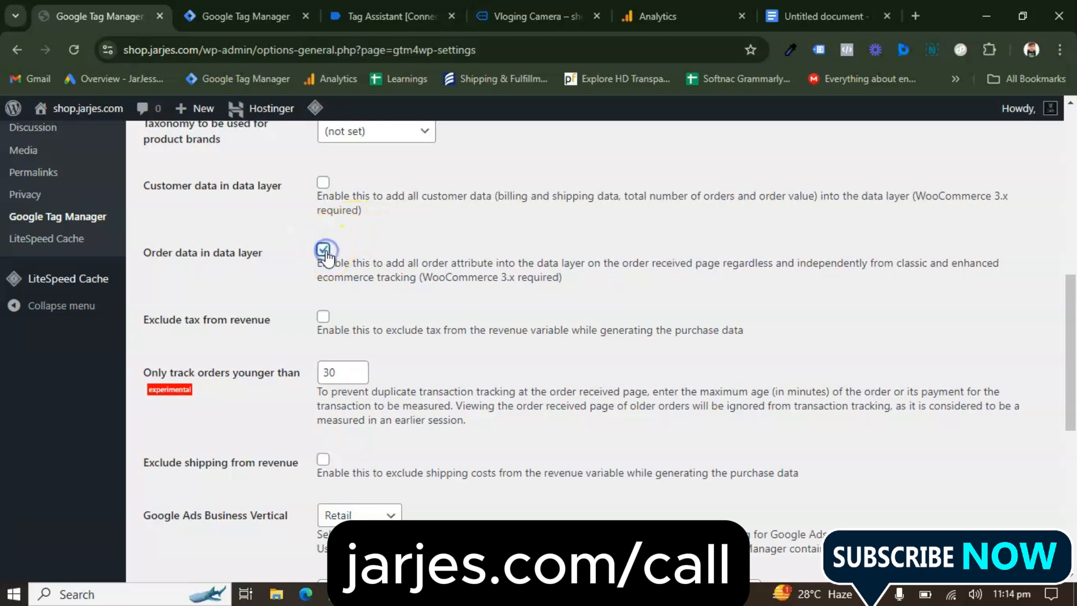
Review the remaining WooCommerce integration options and save the plugin settings
scroll(430, 320, "down", 3)
scroll(430, 328, "down", 3)
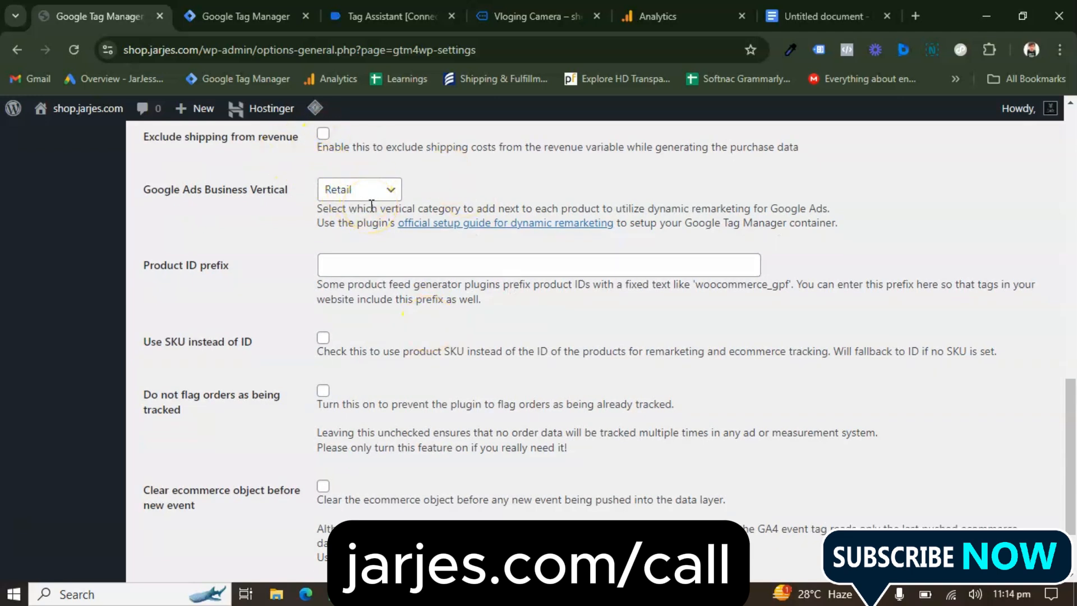
scroll(400, 325, "down", 2)
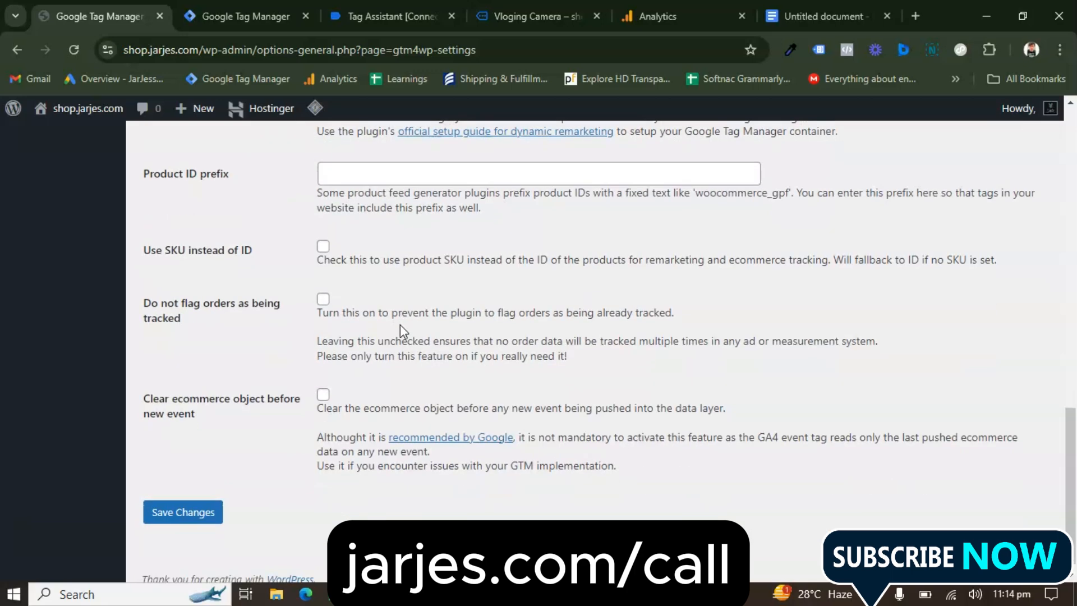
scroll(385, 255, "up", 2)
scroll(387, 325, "down", 3)
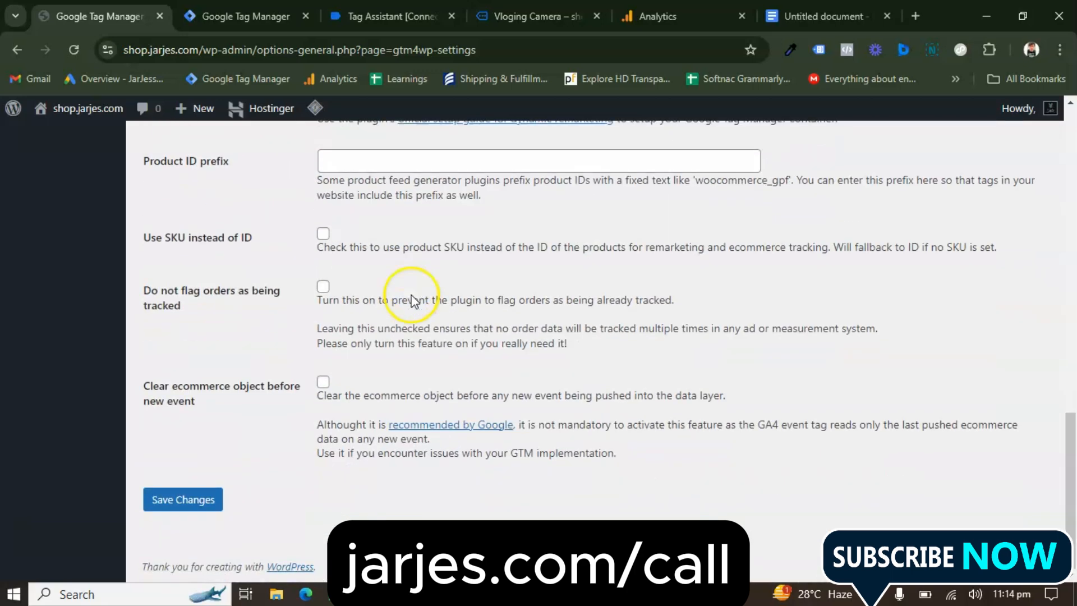
left_click(182, 501)
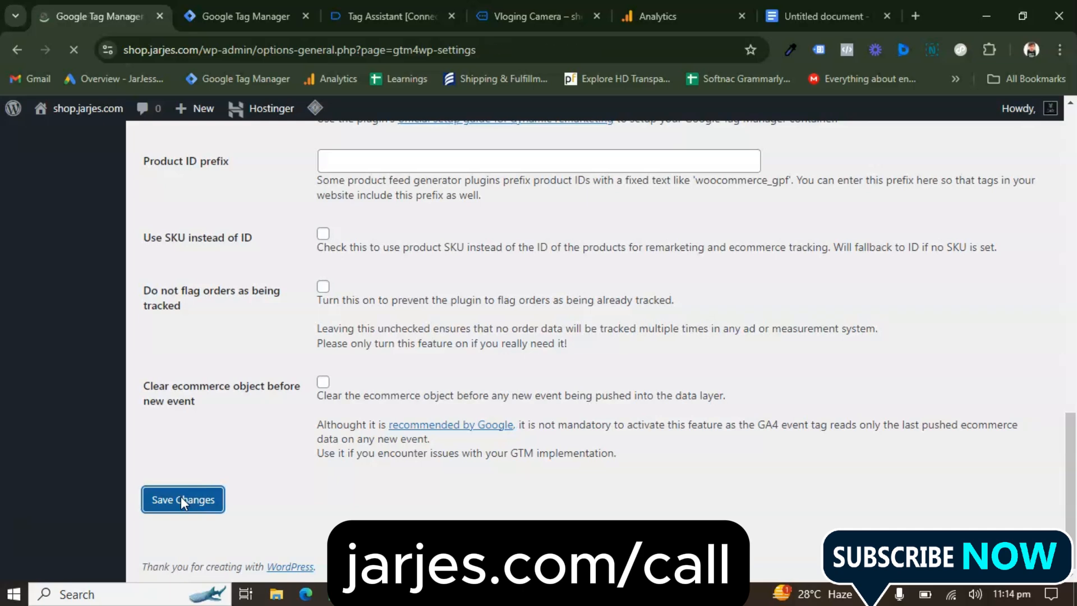
Reopen the WooCommerce integration settings and check the saved tracking and data layer options
scroll(515, 317, "down", 5)
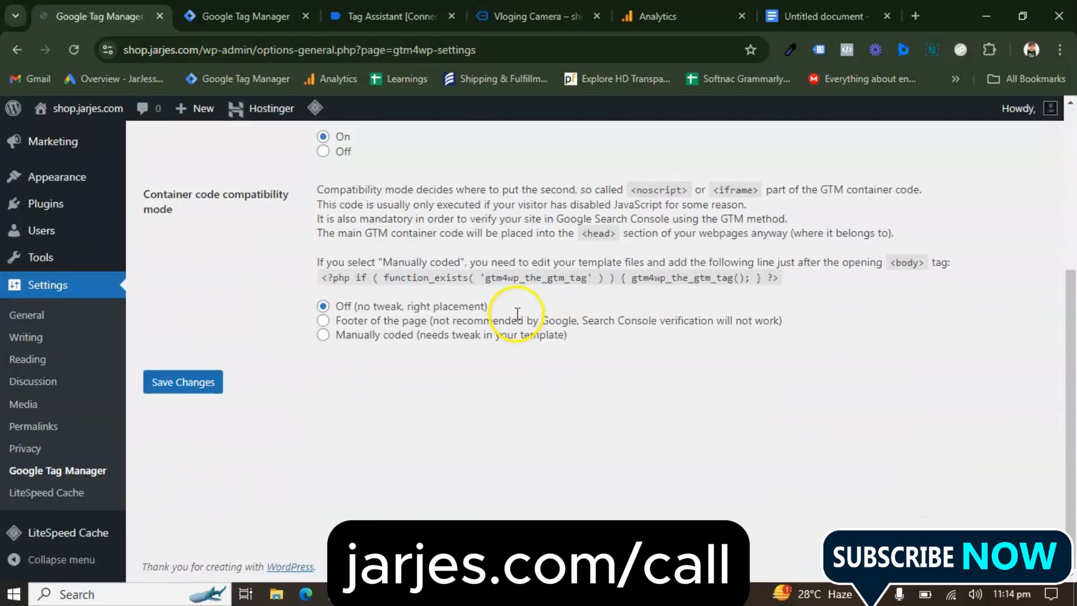
scroll(517, 313, "up", 5)
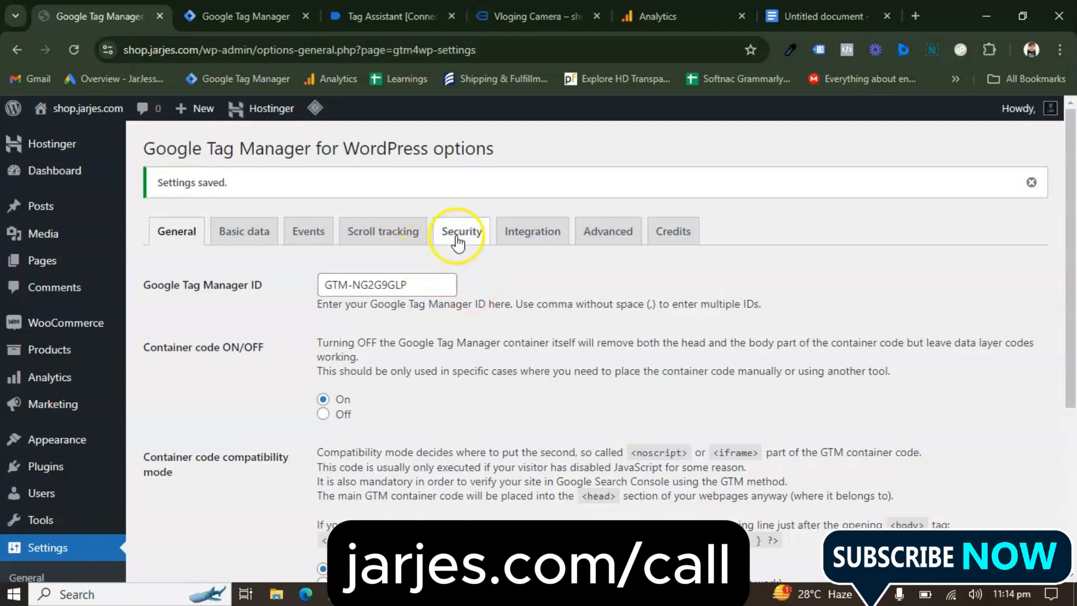
left_click(526, 235)
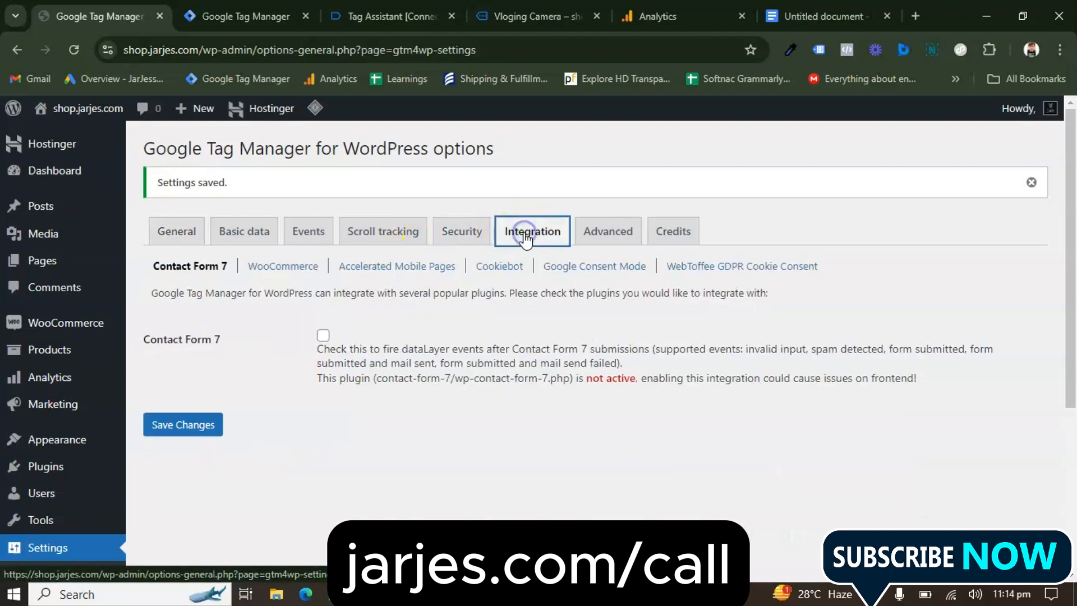
left_click(283, 265)
scroll(398, 365, "down", 5)
scroll(409, 375, "down", 12)
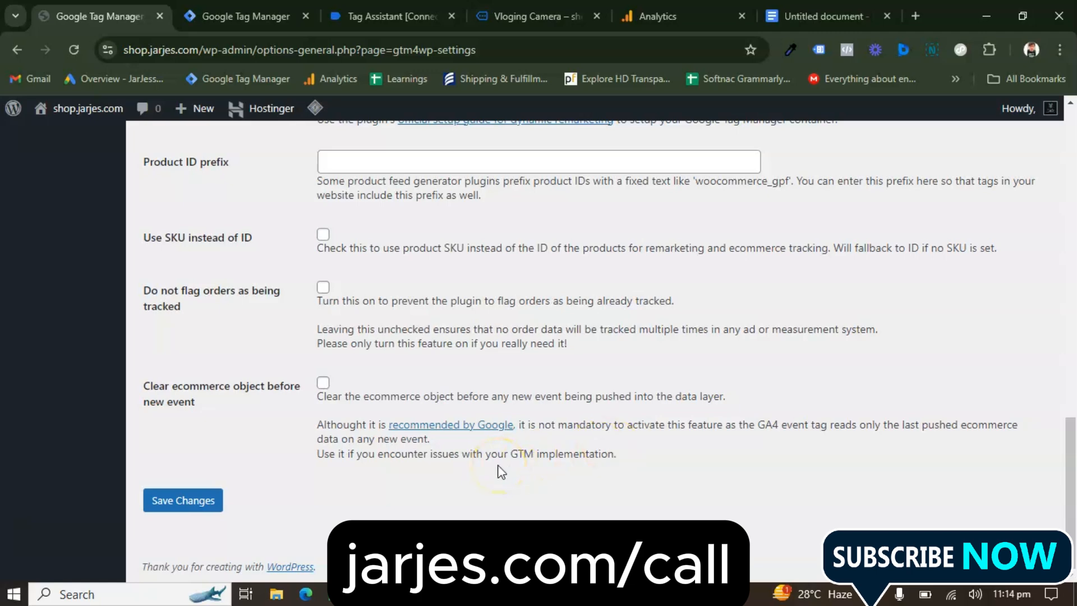
scroll(501, 472, "up", 8)
scroll(402, 352, "up", 1)
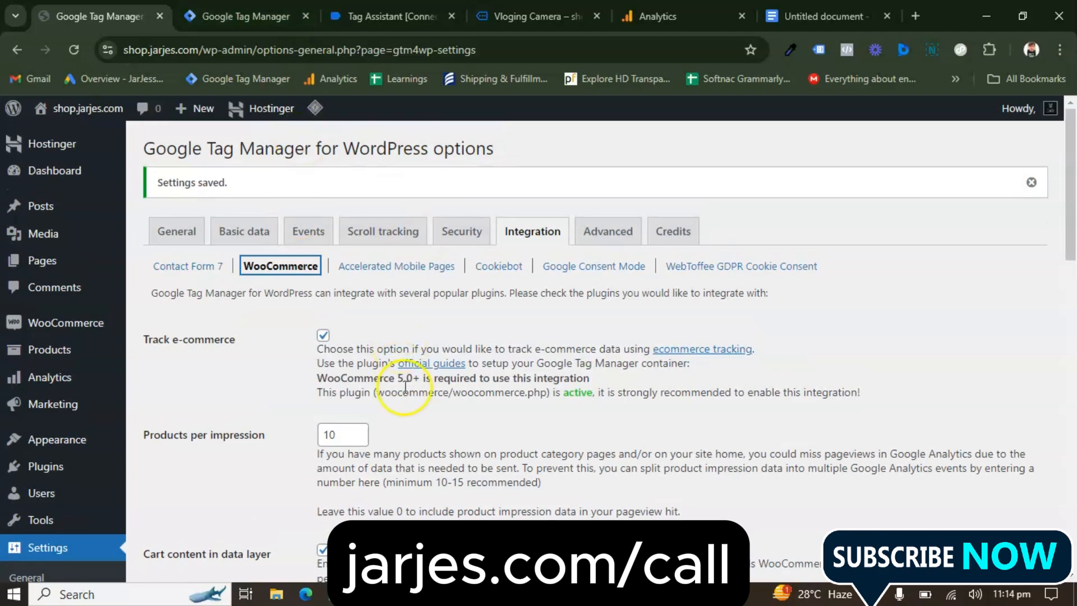
scroll(406, 386, "down", 10)
scroll(264, 415, "up", 10)
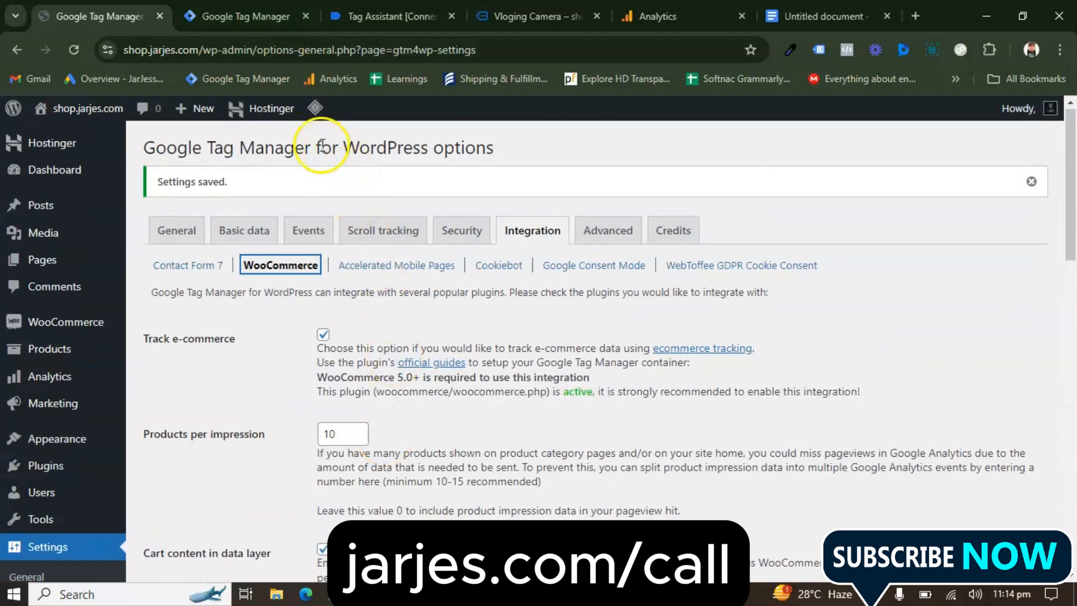
Purge all caches of the WordPress site
mouse_move(315, 108)
left_click(334, 199)
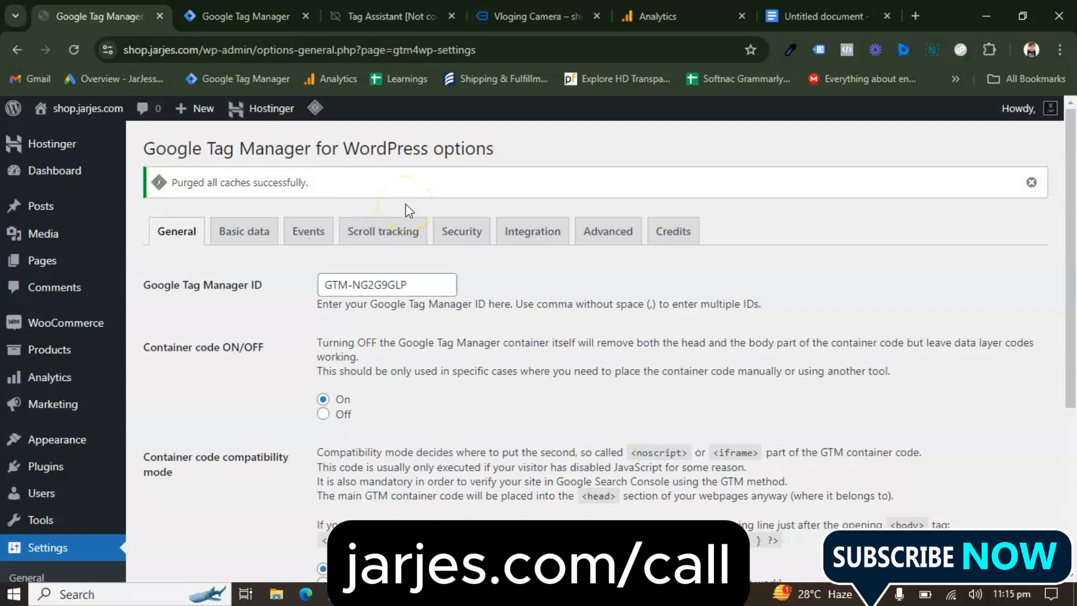
Switch to Tag Assistant, check the product page's connection and stop the current jarjes.com debugging session
left_click(394, 17)
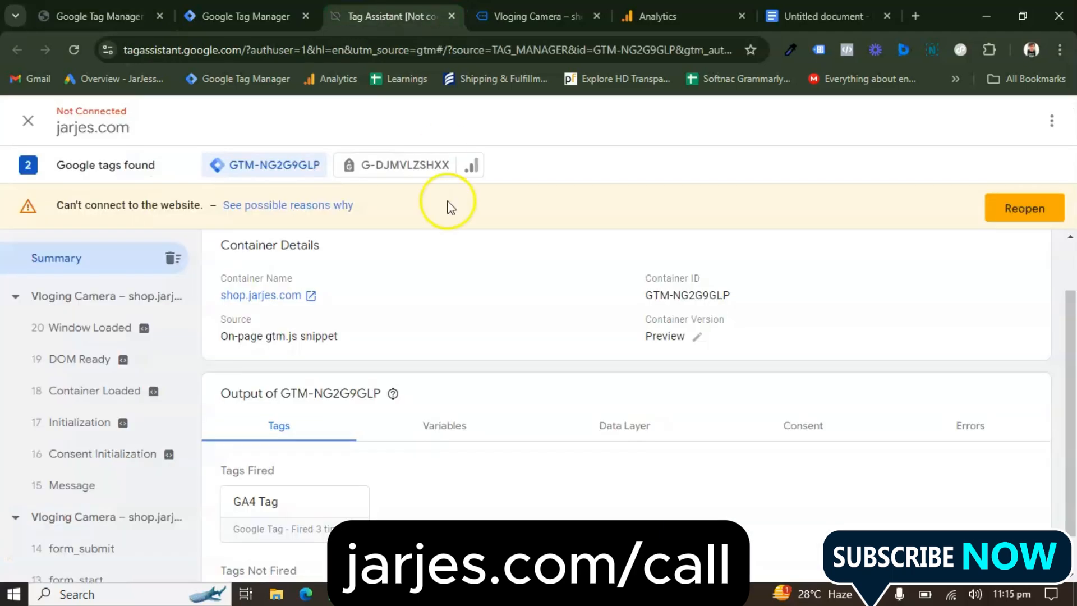
left_click(531, 17)
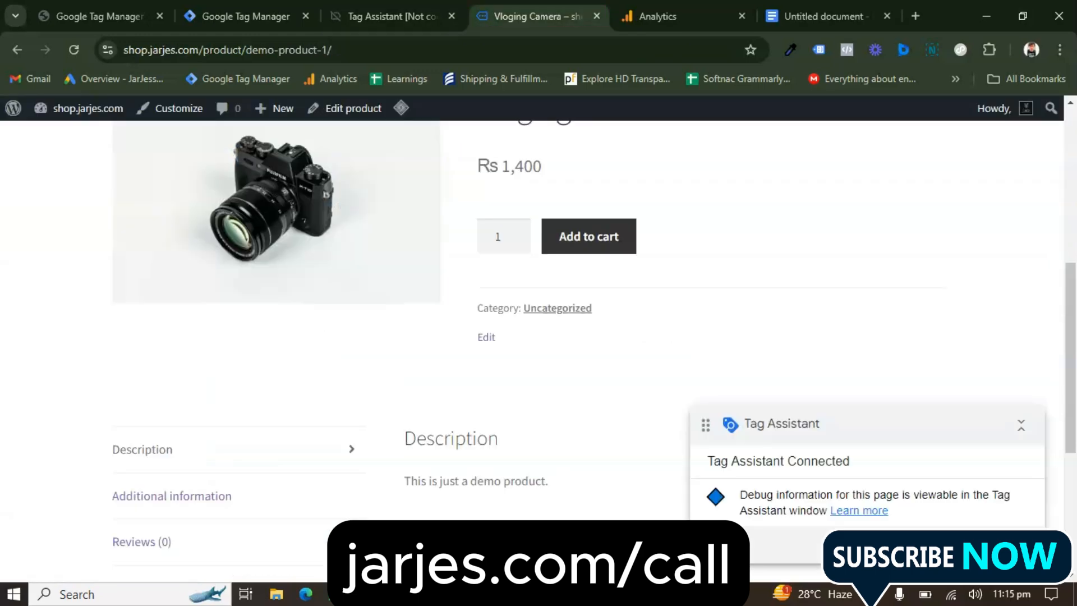
left_click(392, 16)
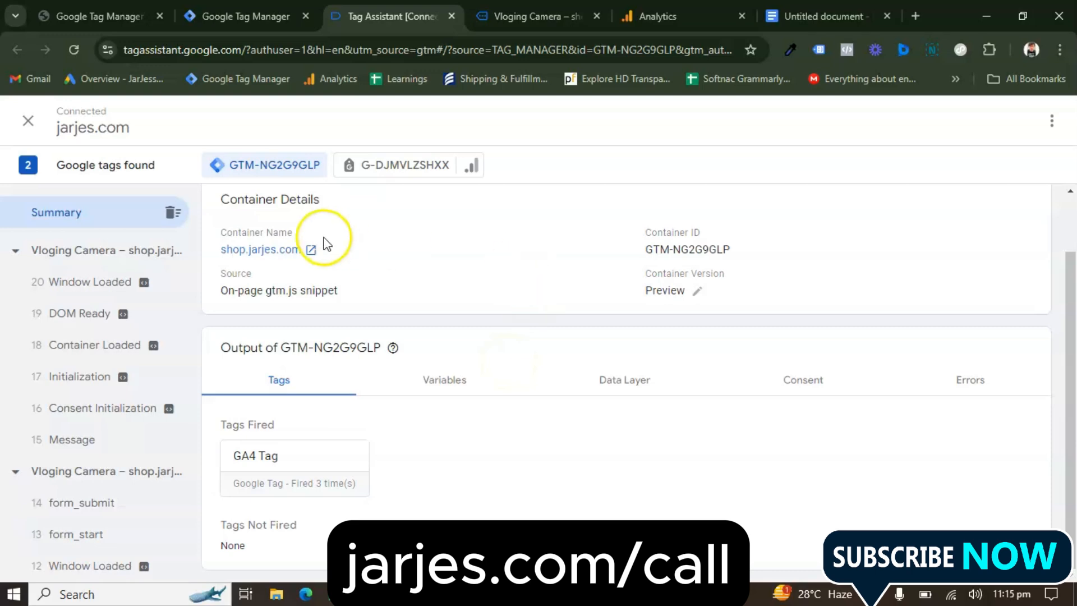
left_click(29, 120)
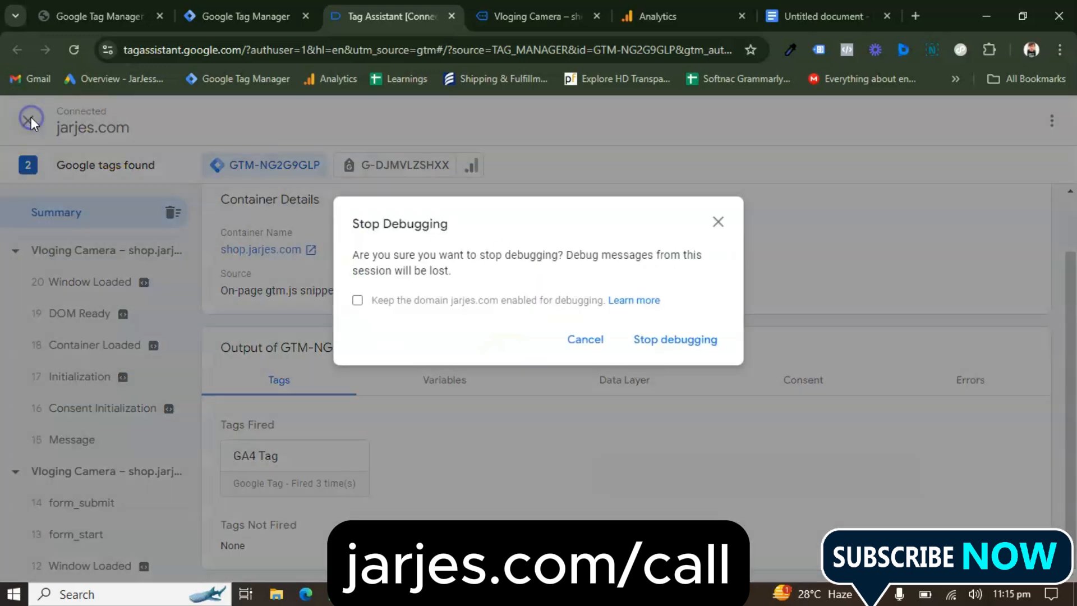
left_click(685, 339)
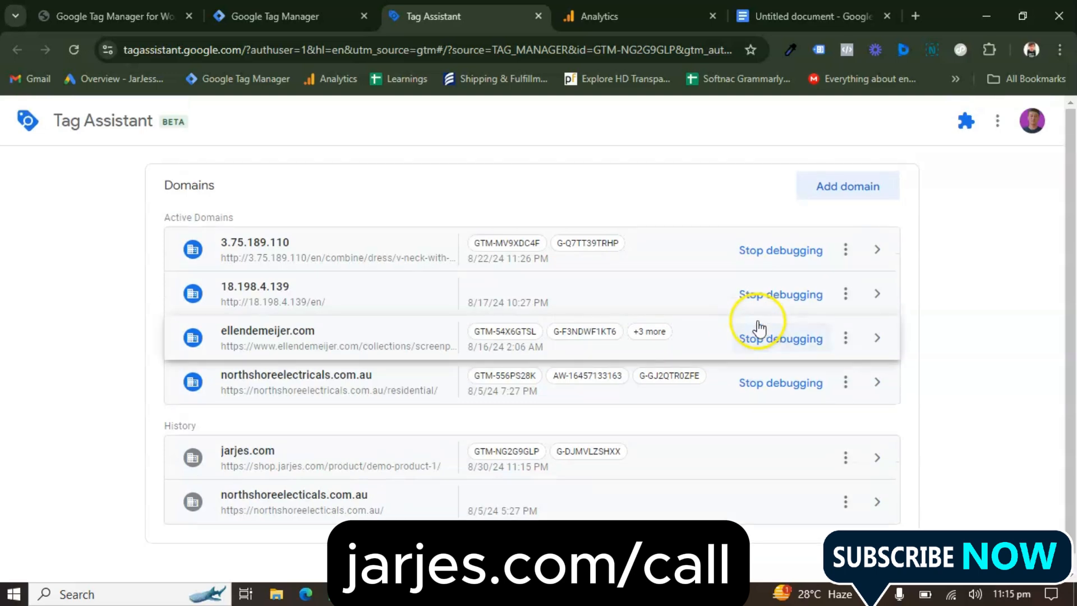
Begin adding a domain in Tag Assistant, and open the shop.jarjes.com store from WordPress in a new browser tab
left_click(851, 183)
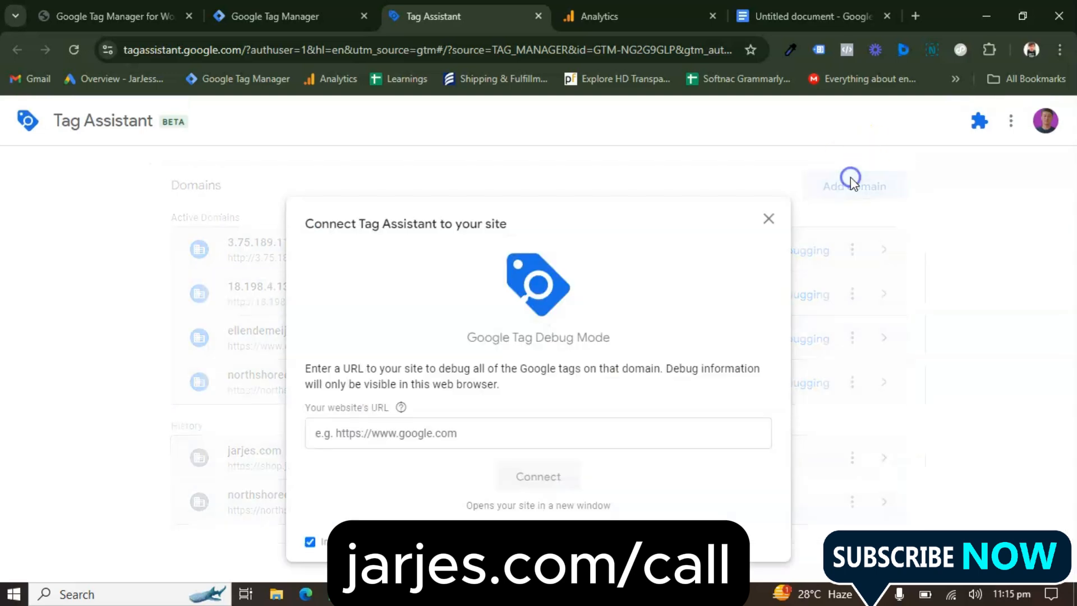
left_click(395, 433)
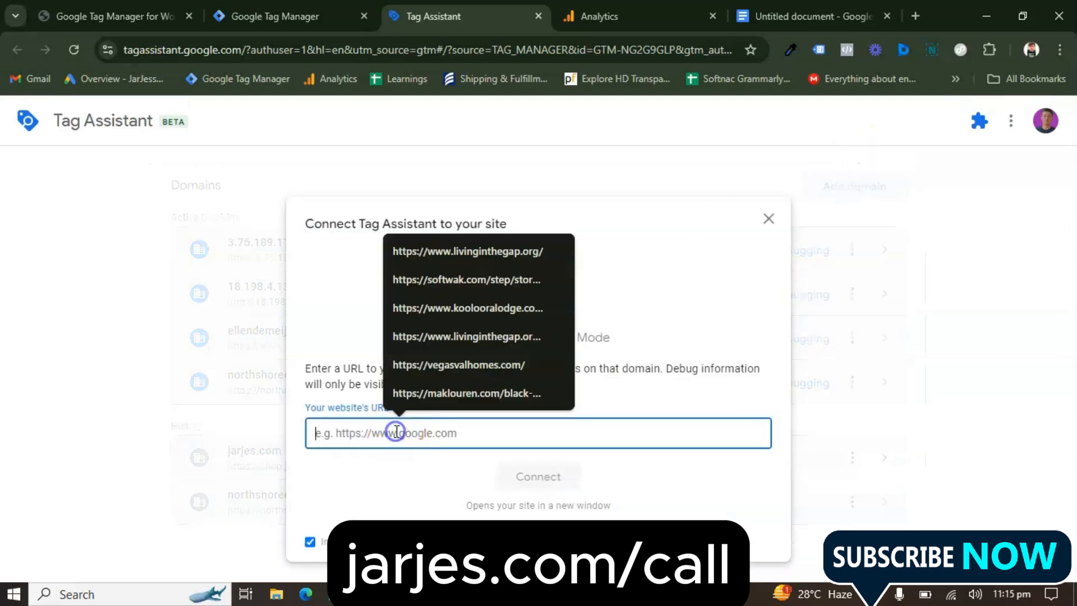
left_click(113, 16)
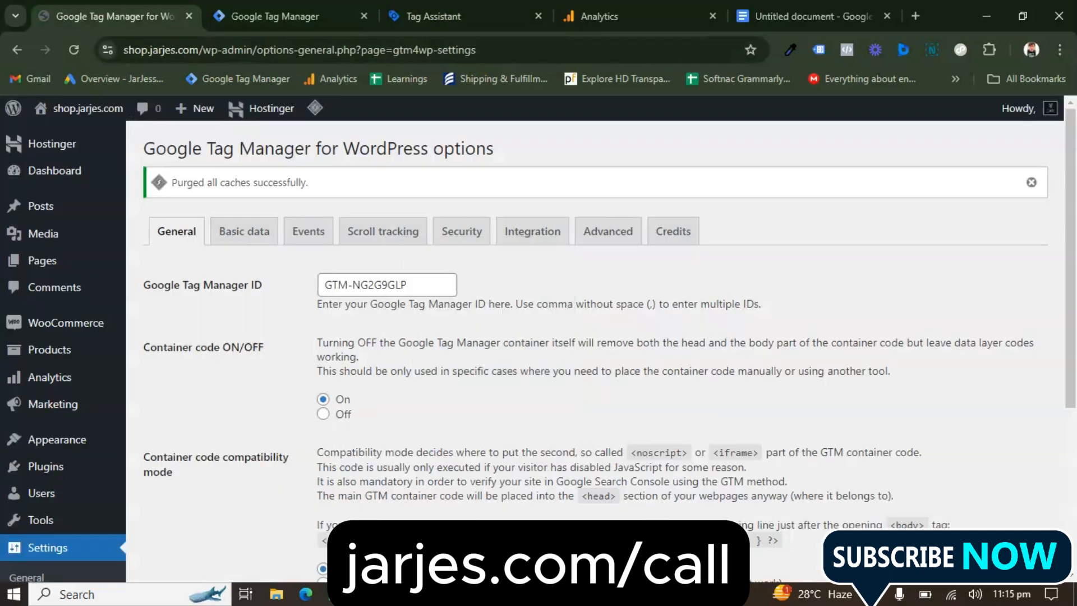
mouse_move(71, 110)
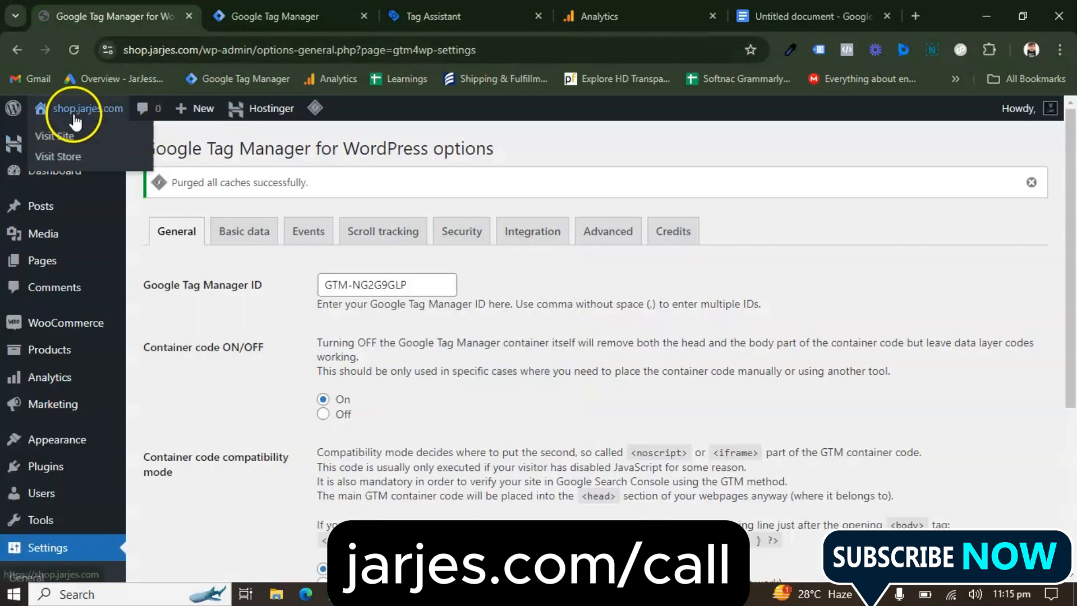
right_click(62, 153)
left_click(95, 161)
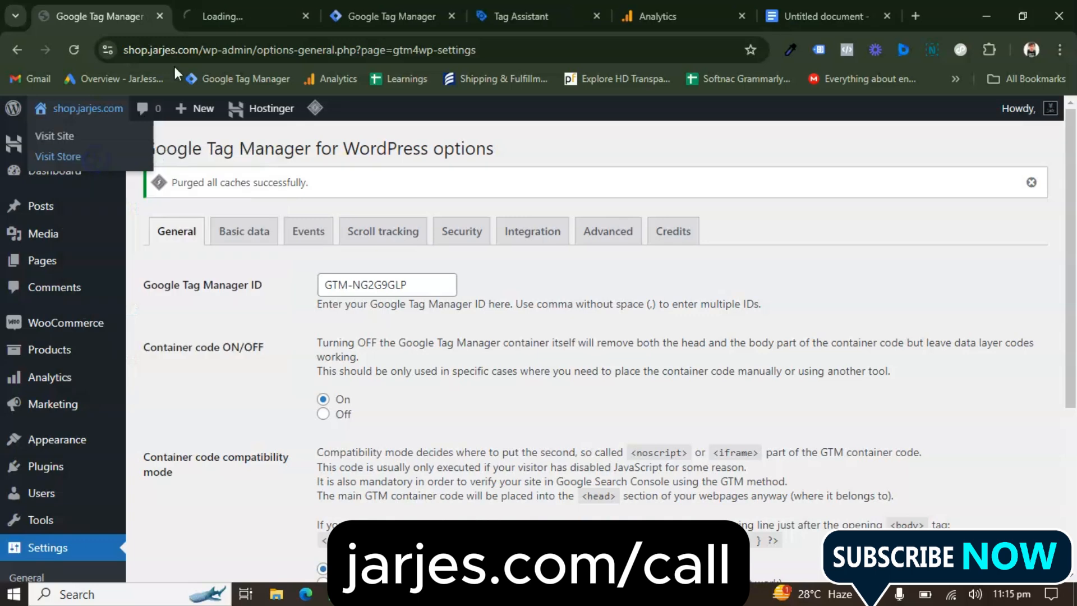
left_click(247, 16)
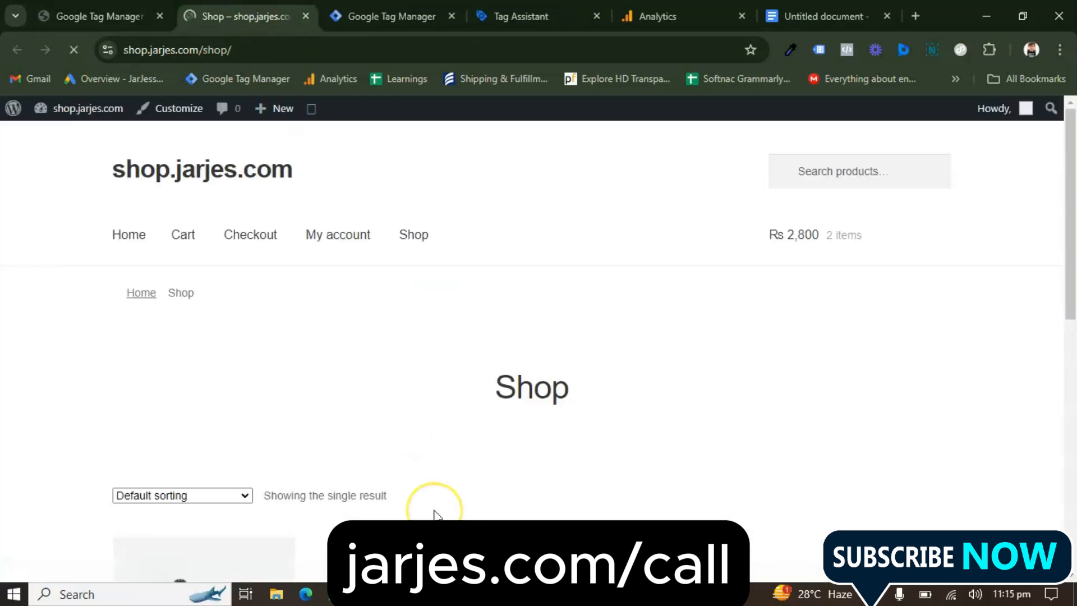
Copy the link address of the Vloging Camera product from the Shop page
scroll(435, 513, "down", 6)
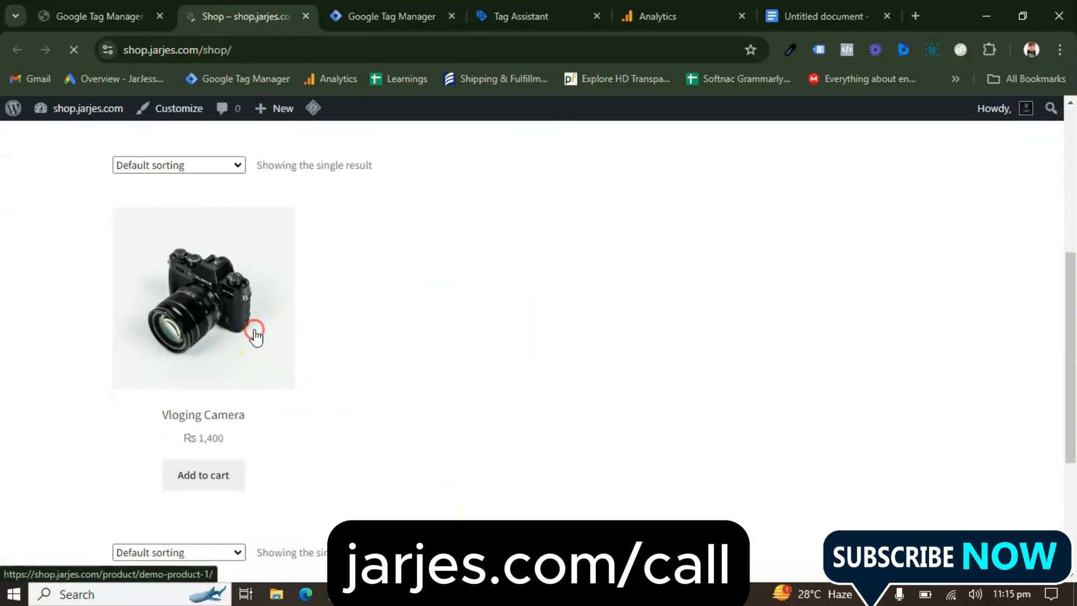
right_click(256, 335)
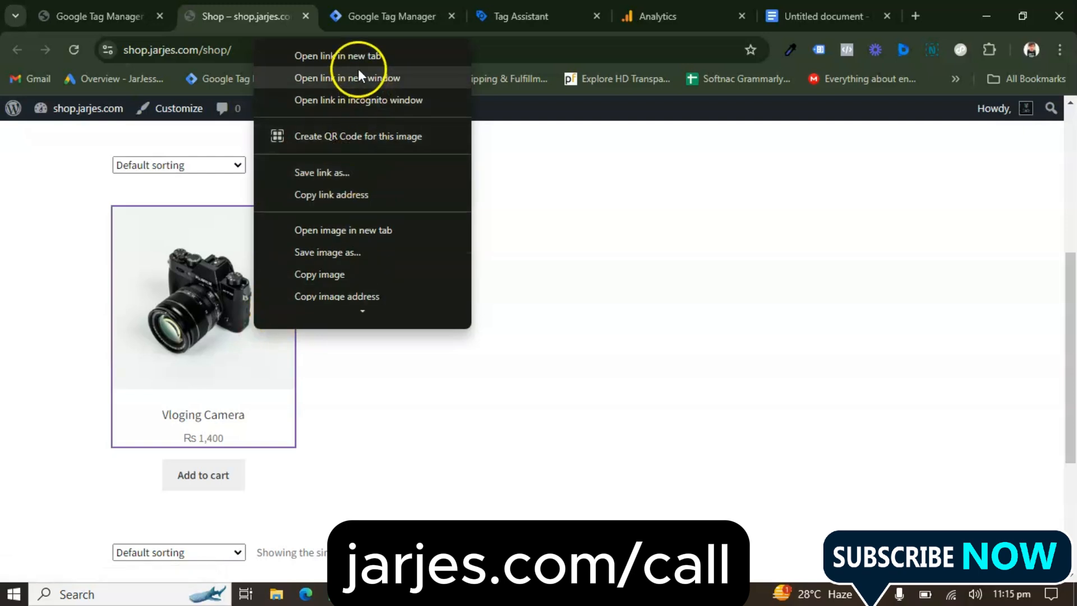
left_click(348, 201)
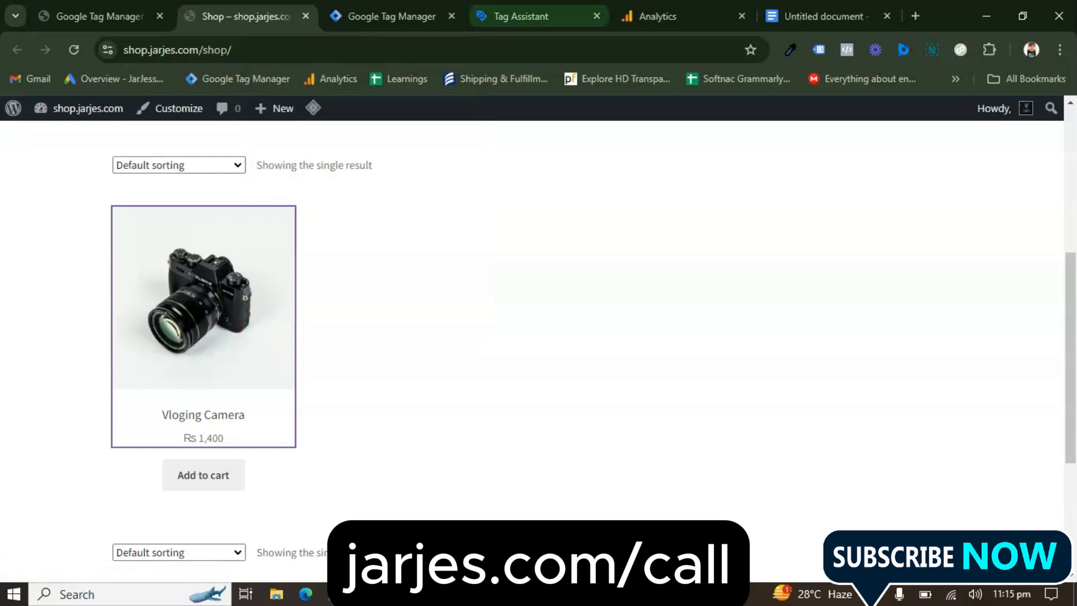
left_click(522, 16)
left_click(434, 427)
type("https://shop.jarjes.com/product/demo-product-1/")
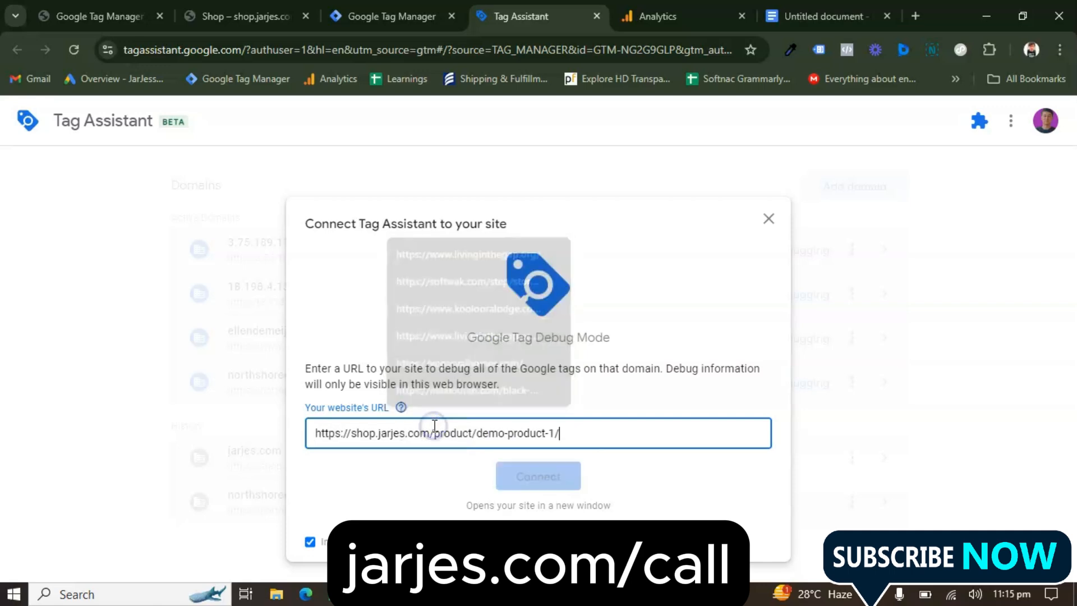
left_click(536, 478)
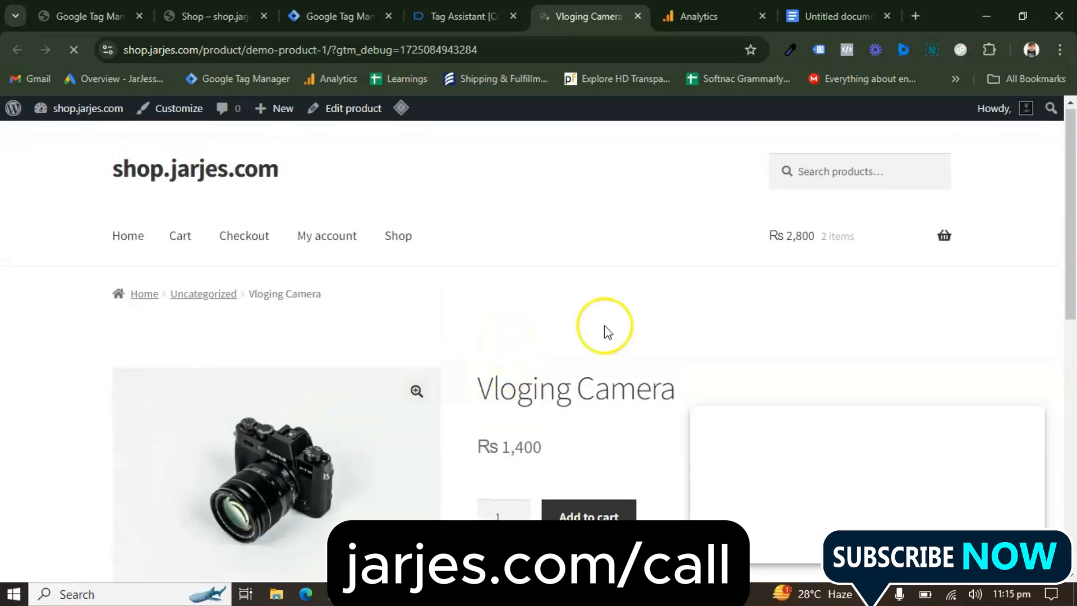
scroll(483, 378, "down", 8)
scroll(483, 378, "up", 8)
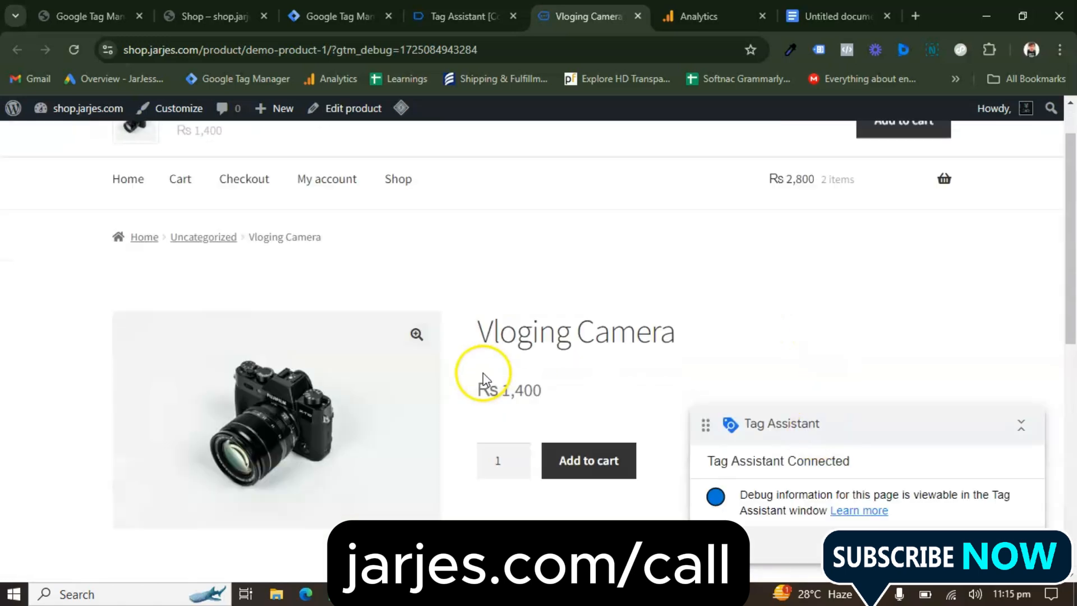
left_click(449, 17)
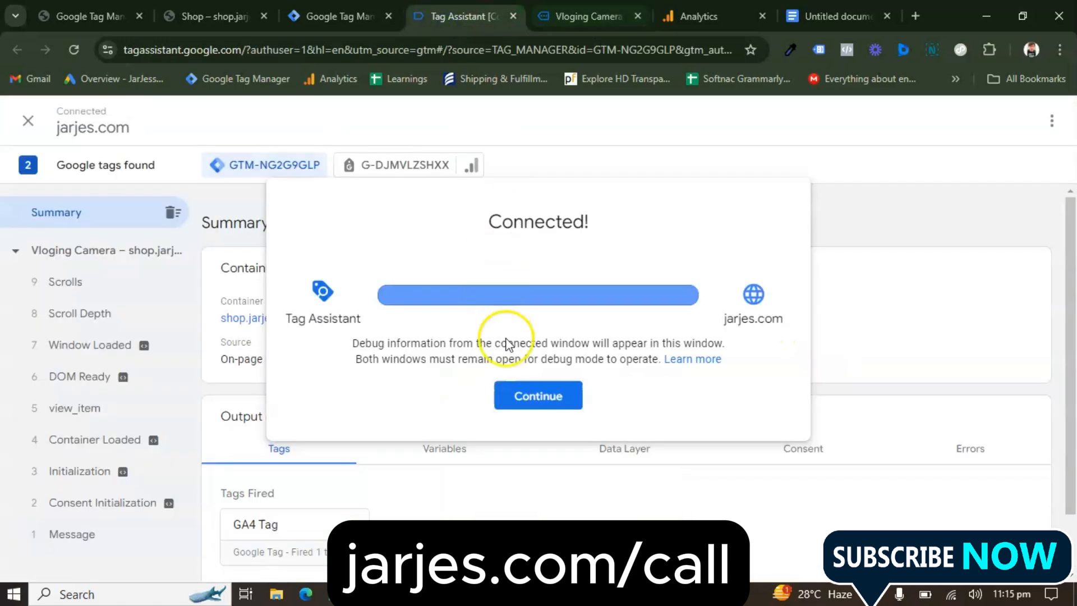
Dismiss the connection message in Tag Assistant, switch to the connected product page and add one Vloging Camera to the cart
left_click(543, 398)
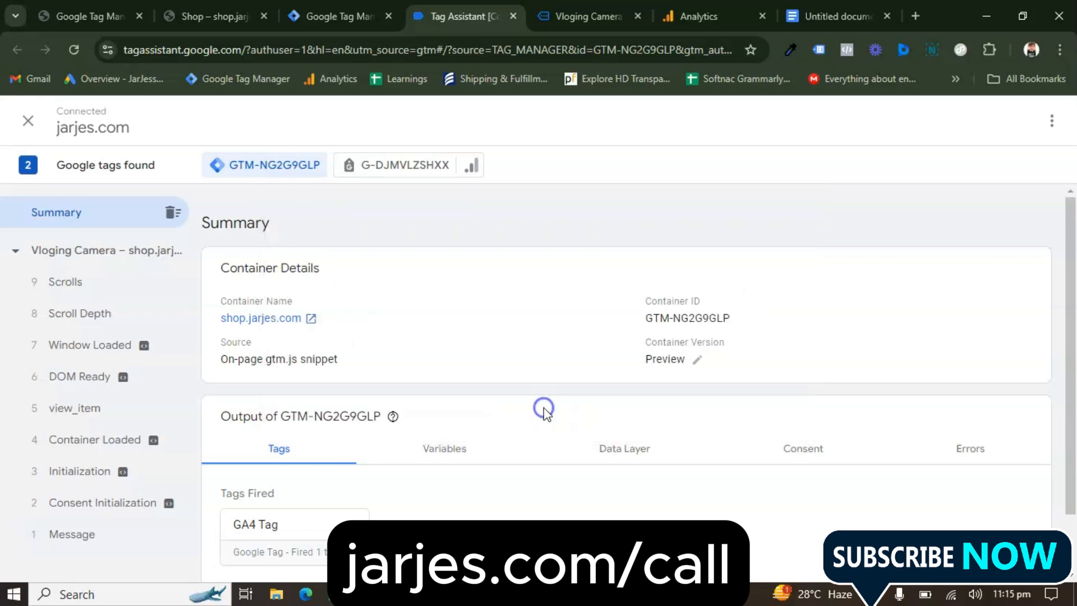
left_click(595, 6)
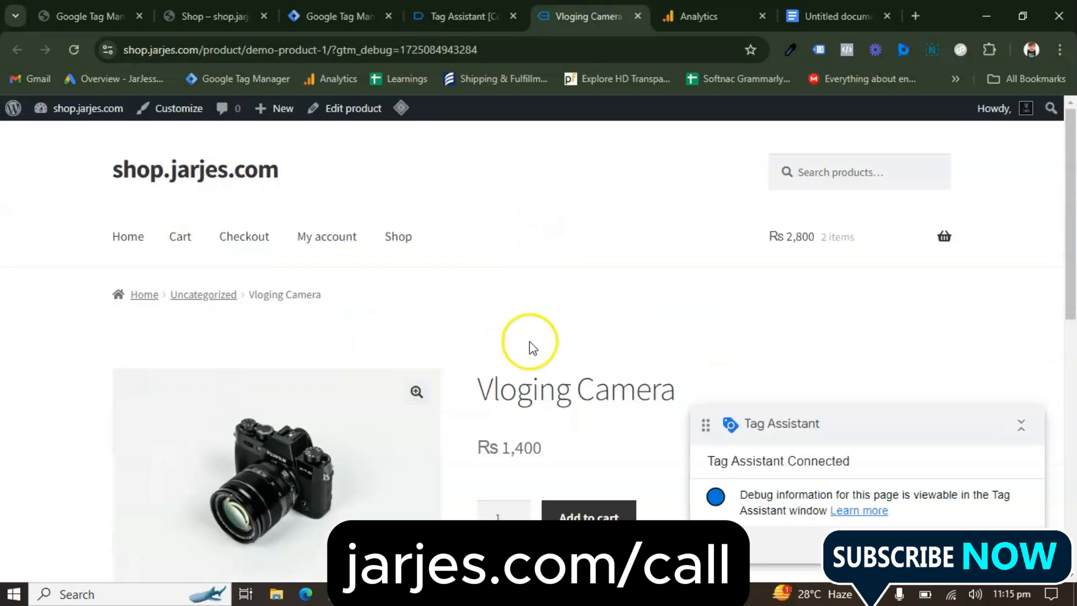
scroll(530, 343, "down", 1)
scroll(531, 346, "down", 3)
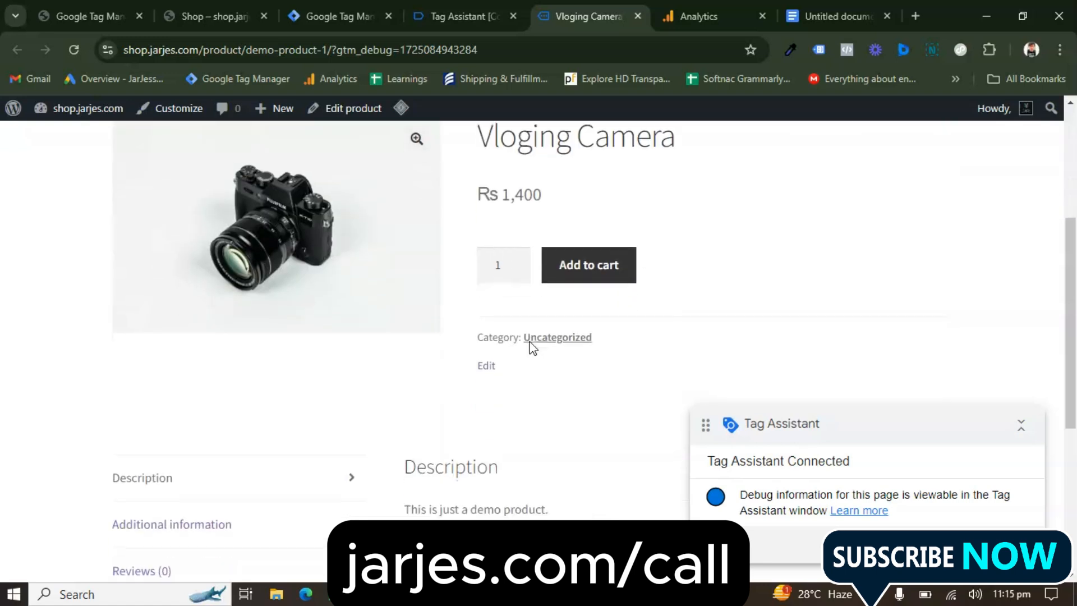
left_click(599, 271)
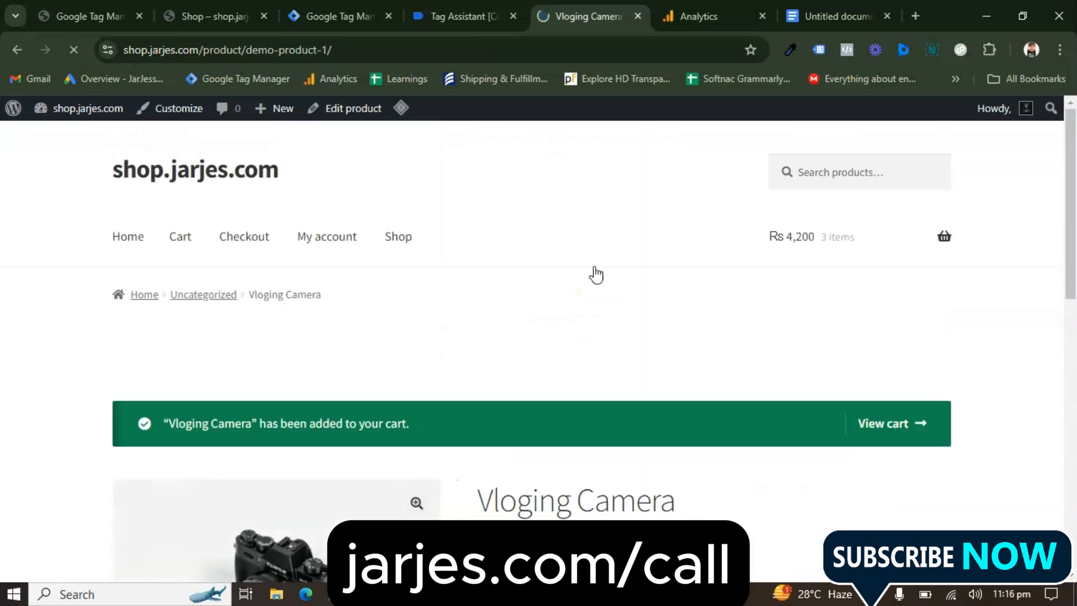
left_click(532, 372)
scroll(532, 371, "down", 3)
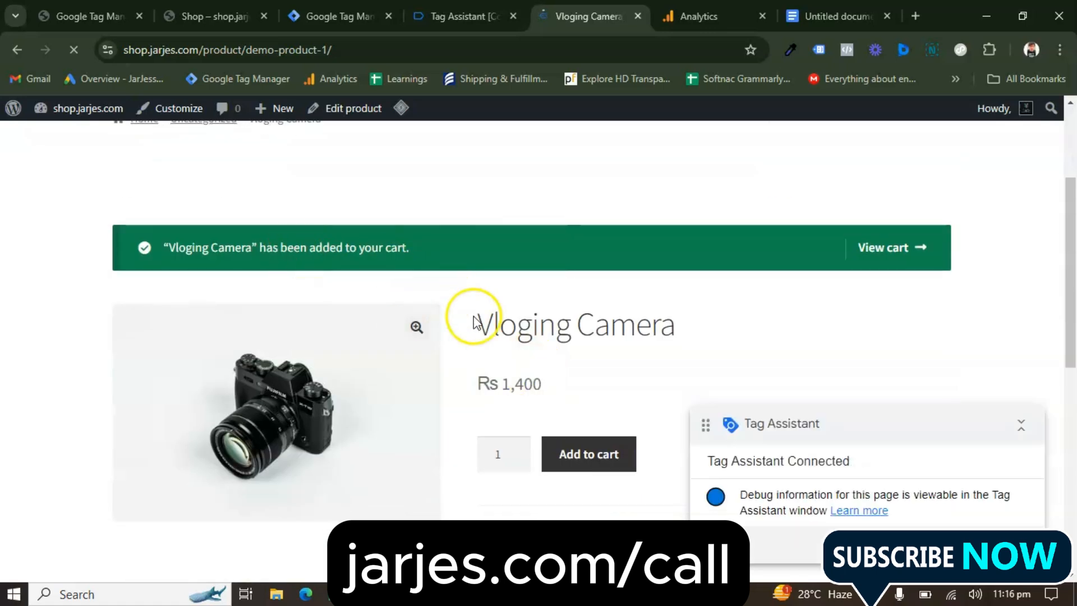
scroll(477, 319, "down", 3)
Return to Tag Assistant and open the add_to_cart event recorded for the Vloging Camera page
left_click(458, 16)
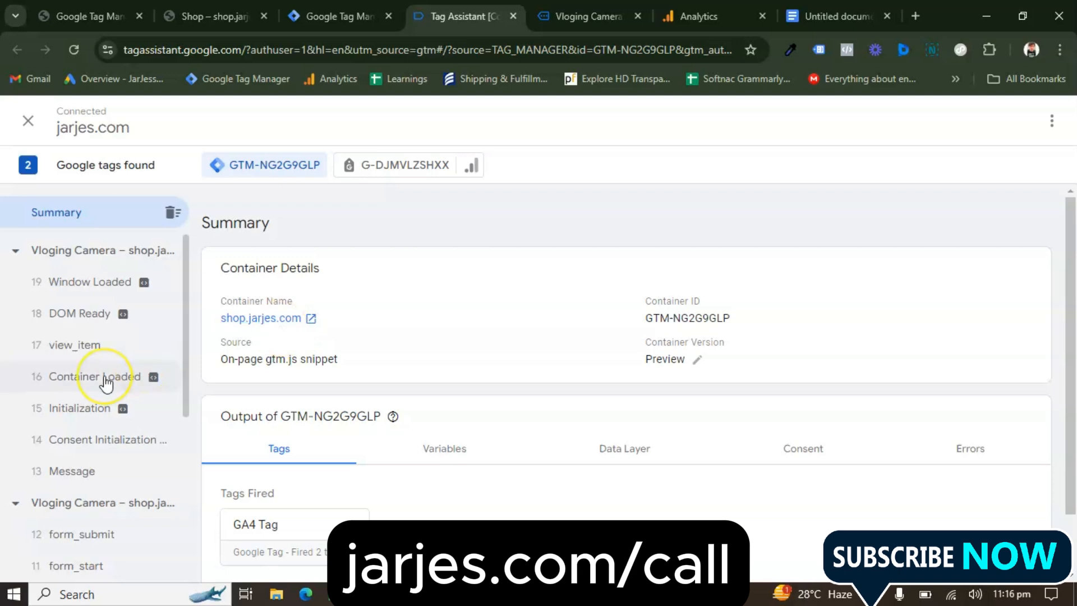
scroll(107, 384, "down", 4)
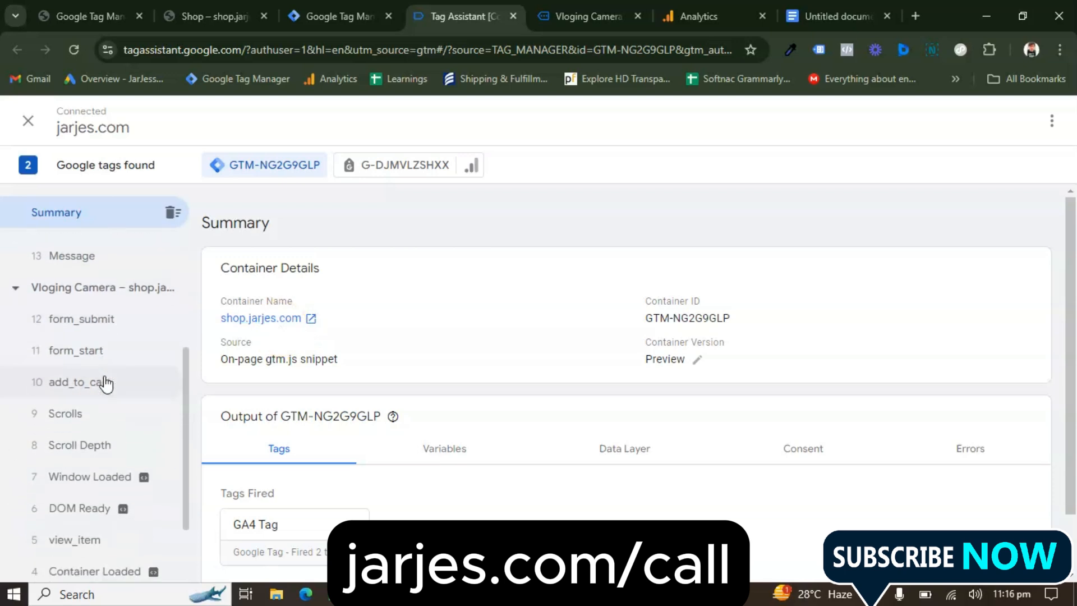
left_click(104, 382)
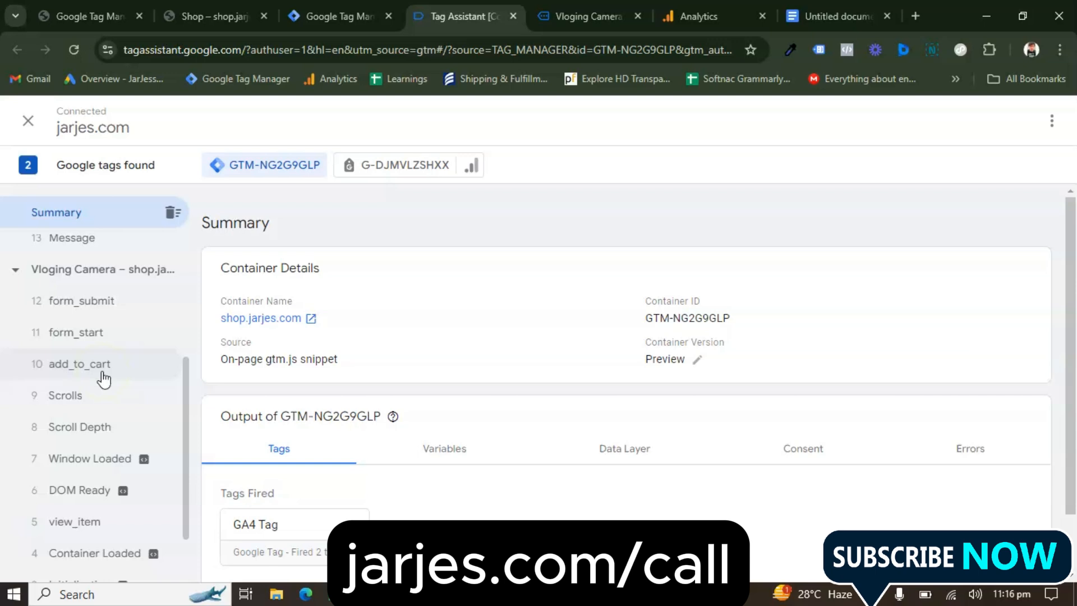
left_click(104, 380)
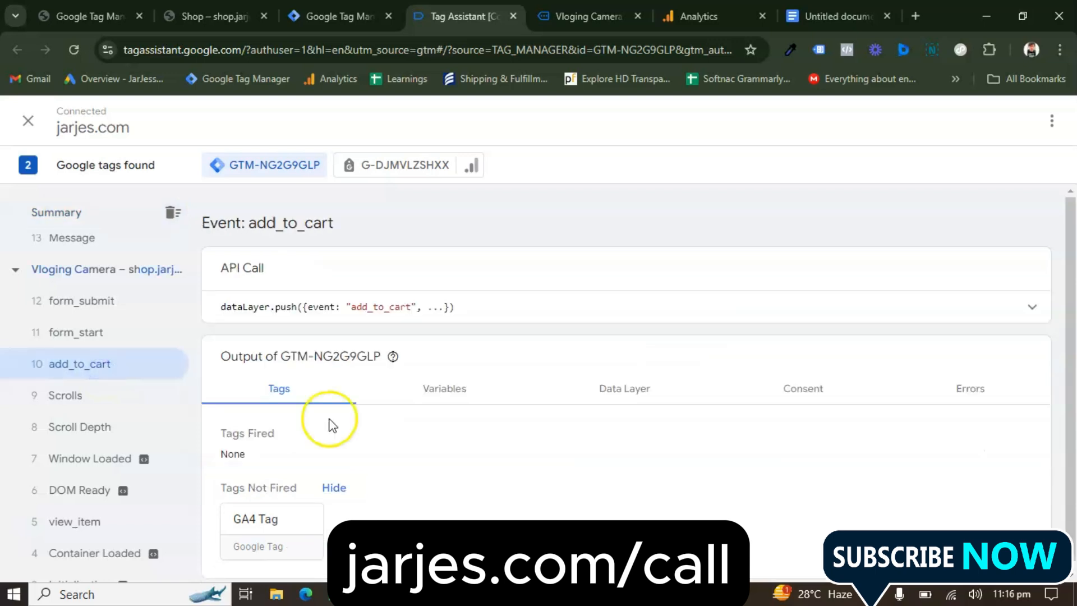
Examine the add_to_cart event's data layer, including the cart content and the ecommerce currency, value and item details
left_click(601, 385)
scroll(457, 413, "down", 3)
scroll(456, 412, "down", 2)
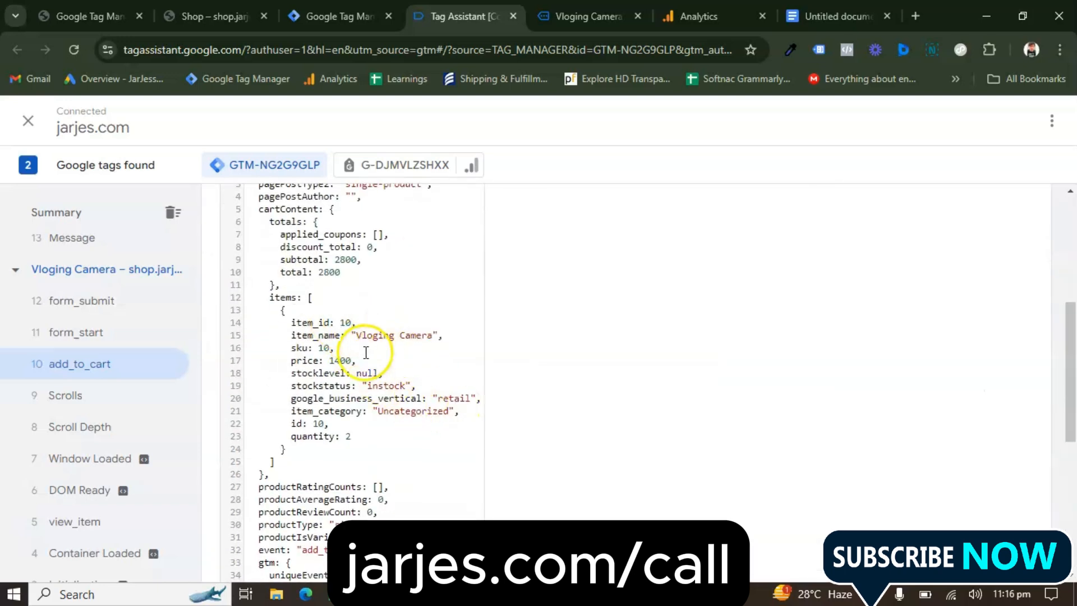
scroll(388, 457, "down", 4)
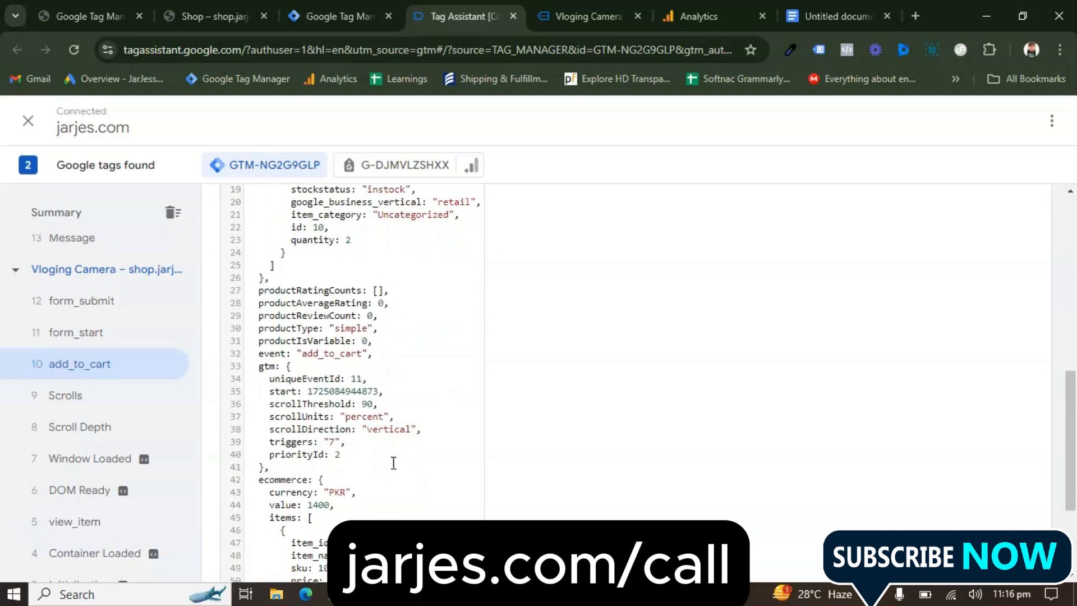
scroll(394, 463, "down", 3)
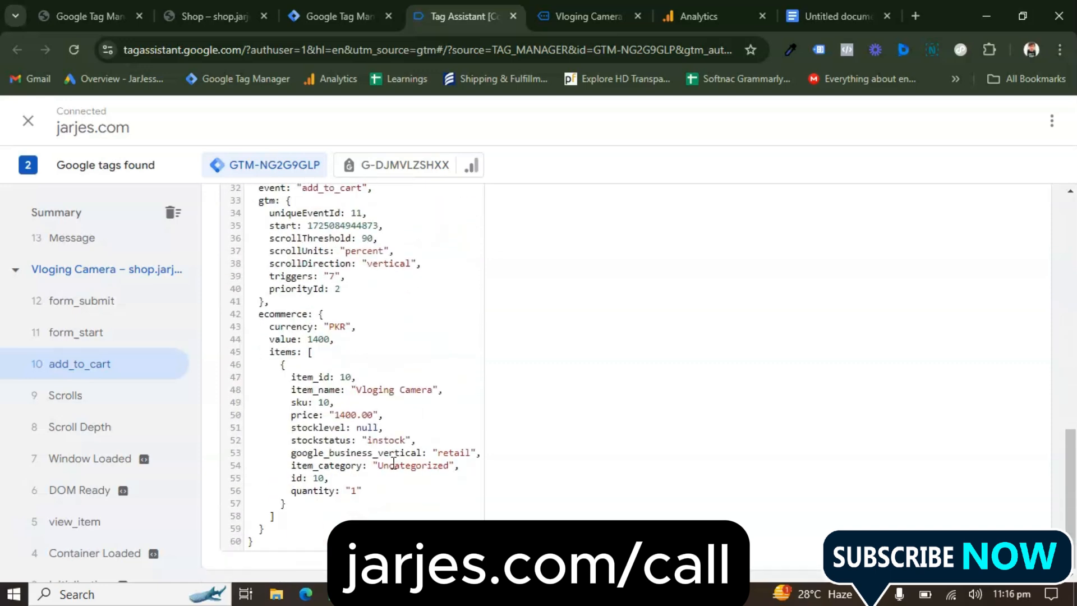
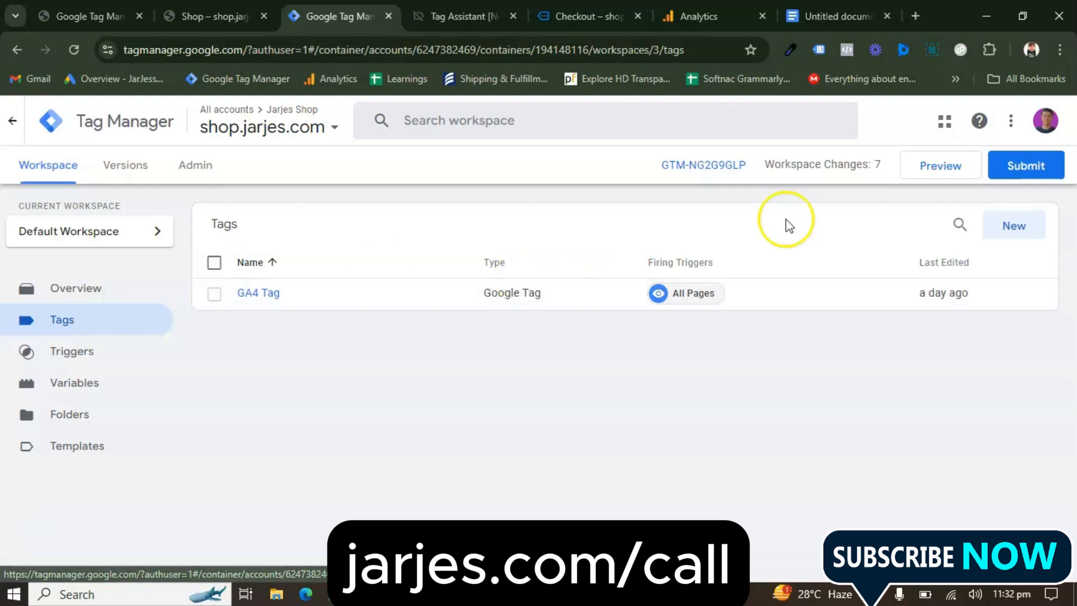
Open the existing GA4 Tag's configuration, copy its Tag ID and close the tag without changing it
left_click(1005, 228)
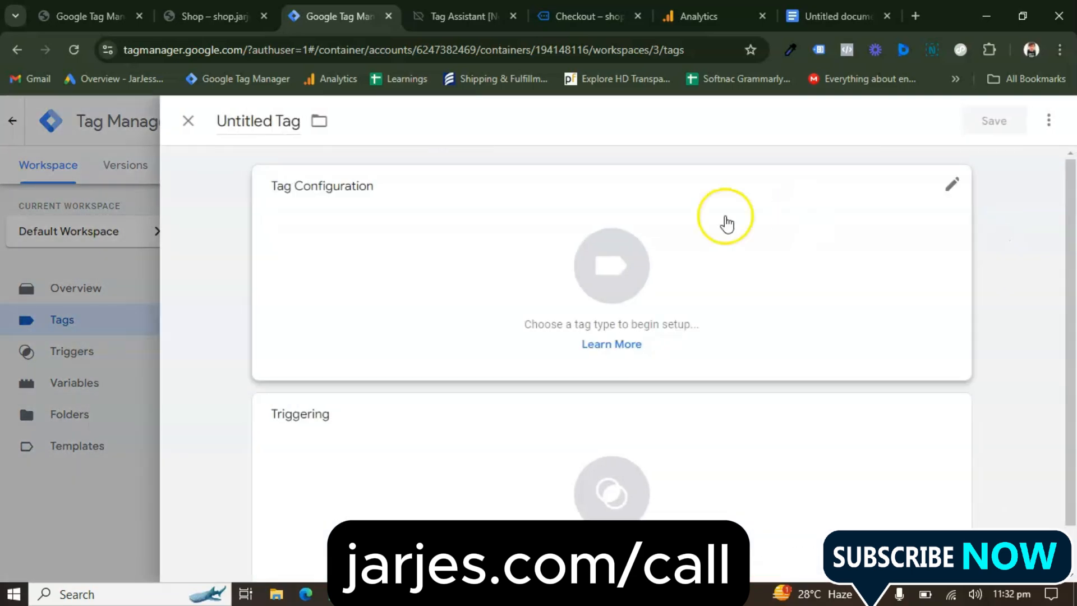
left_click(191, 121)
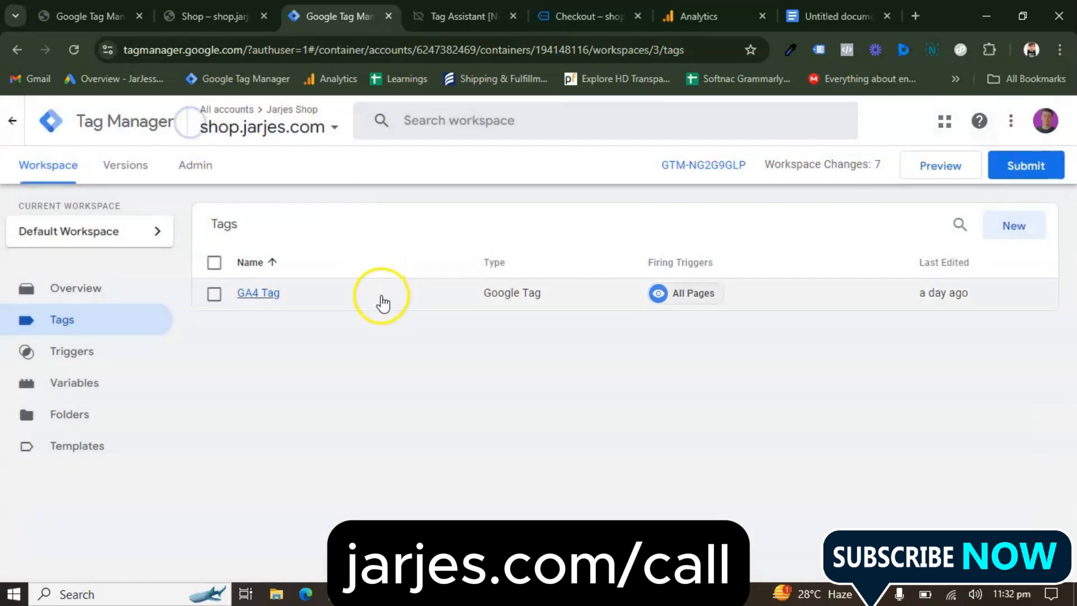
left_click(254, 294)
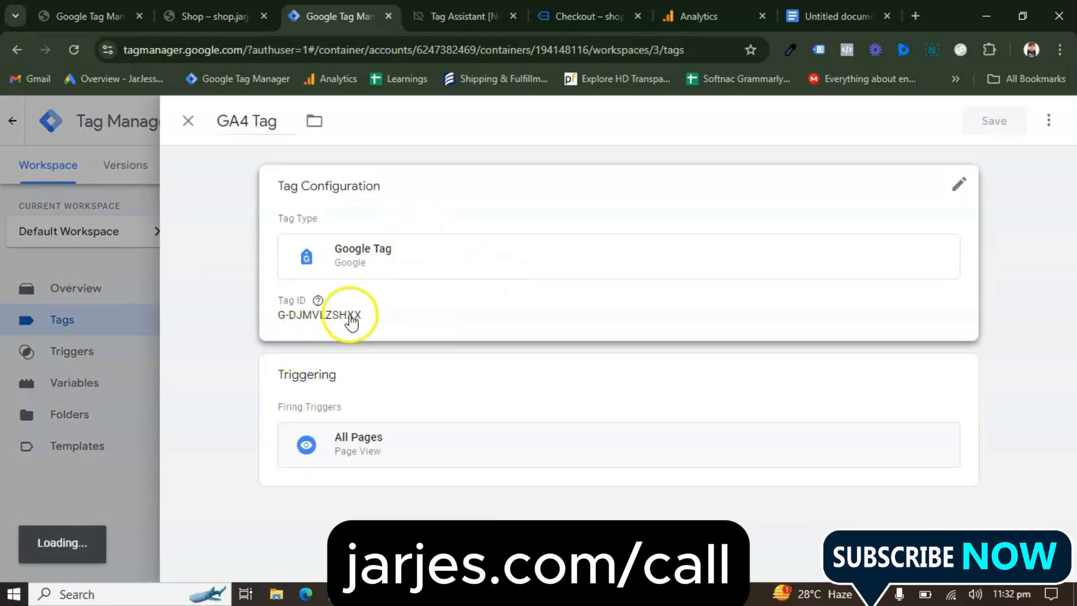
left_click(961, 184)
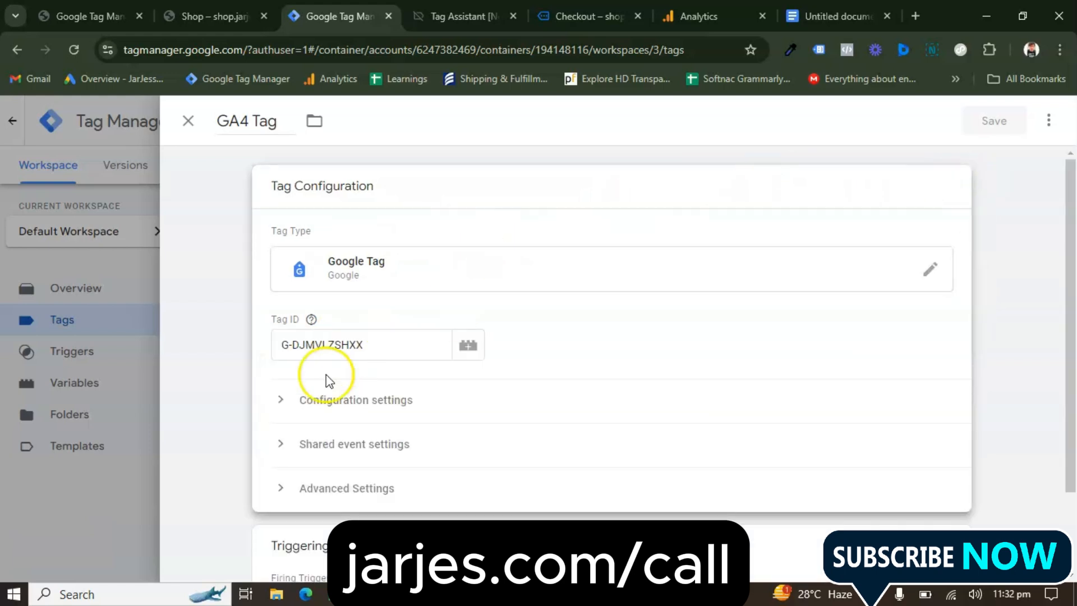
left_click(338, 340)
double_click(337, 340)
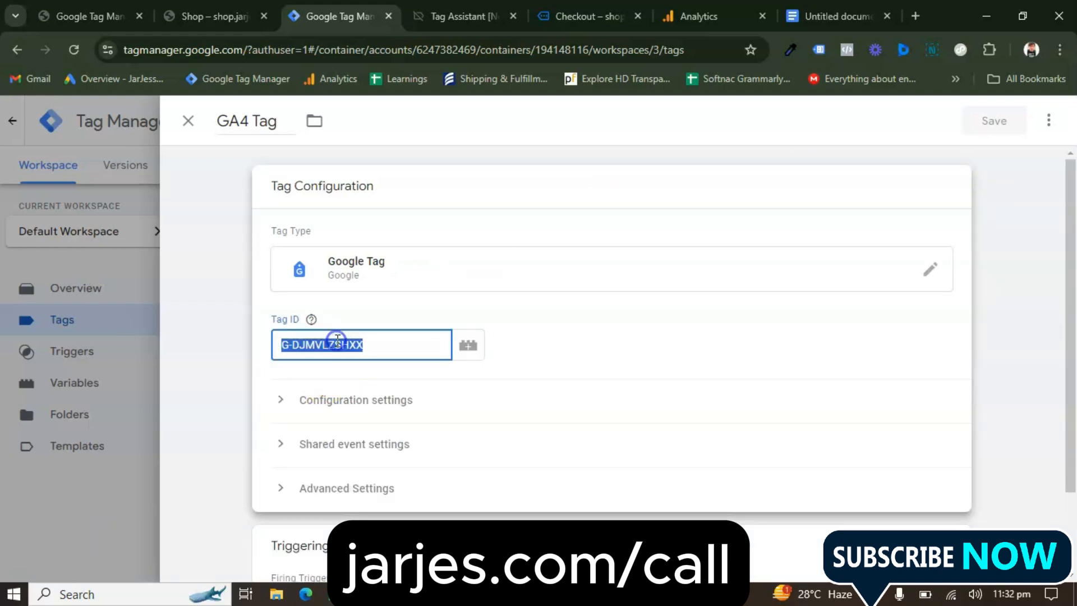
left_click(189, 121)
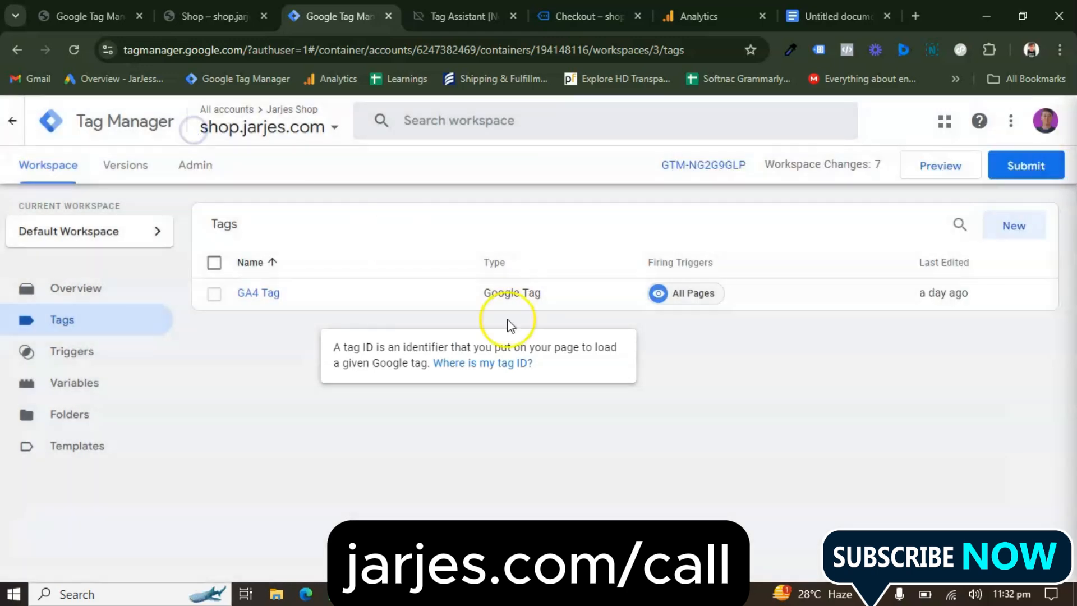
Create a new tag with the Google Analytics: GA4 Event tag type
left_click(1010, 225)
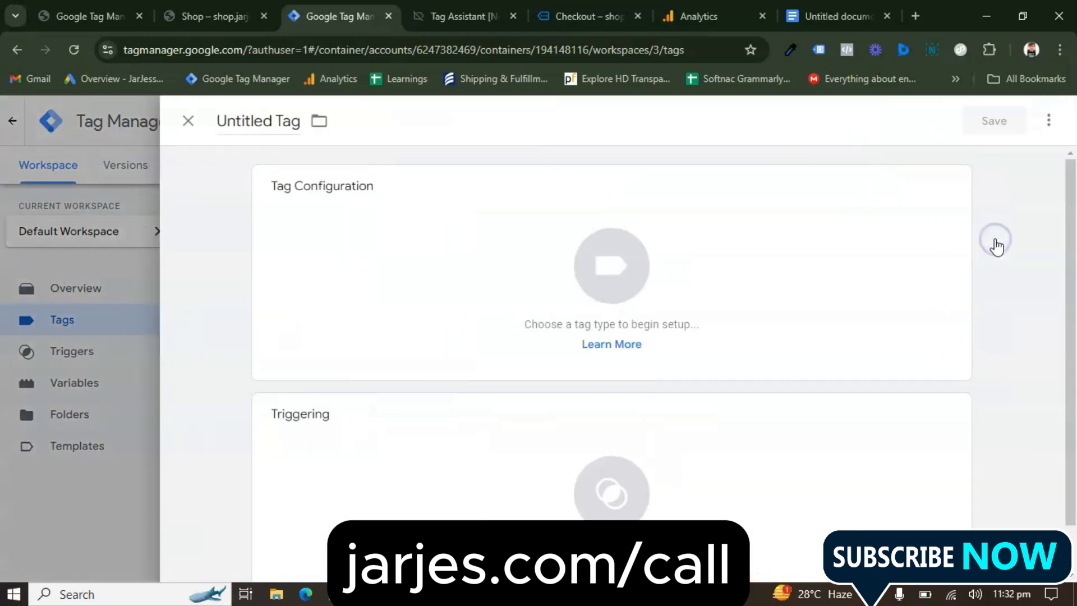
left_click(724, 255)
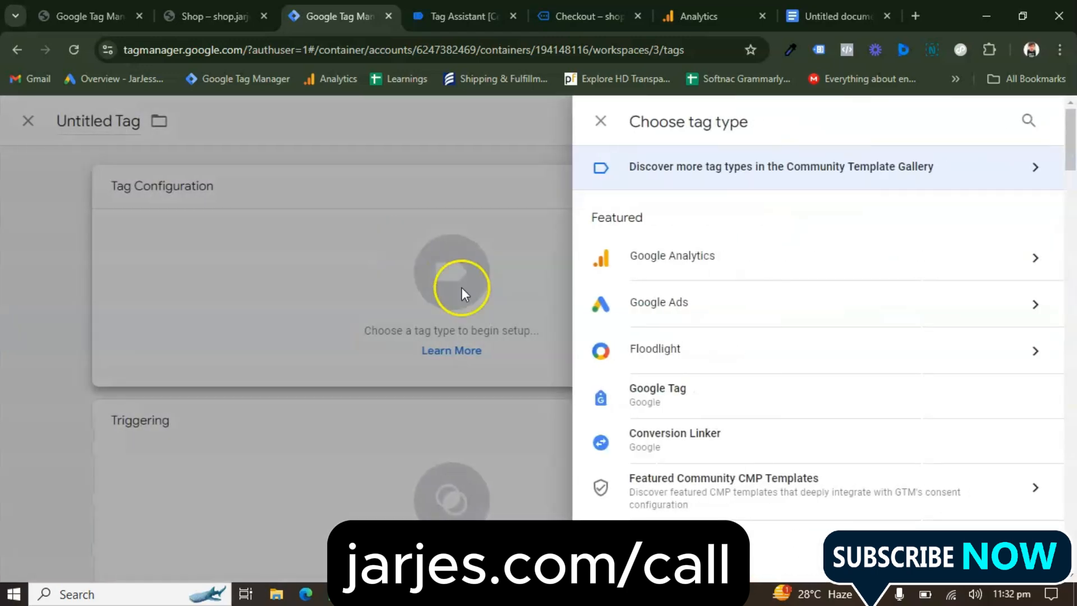
left_click(671, 262)
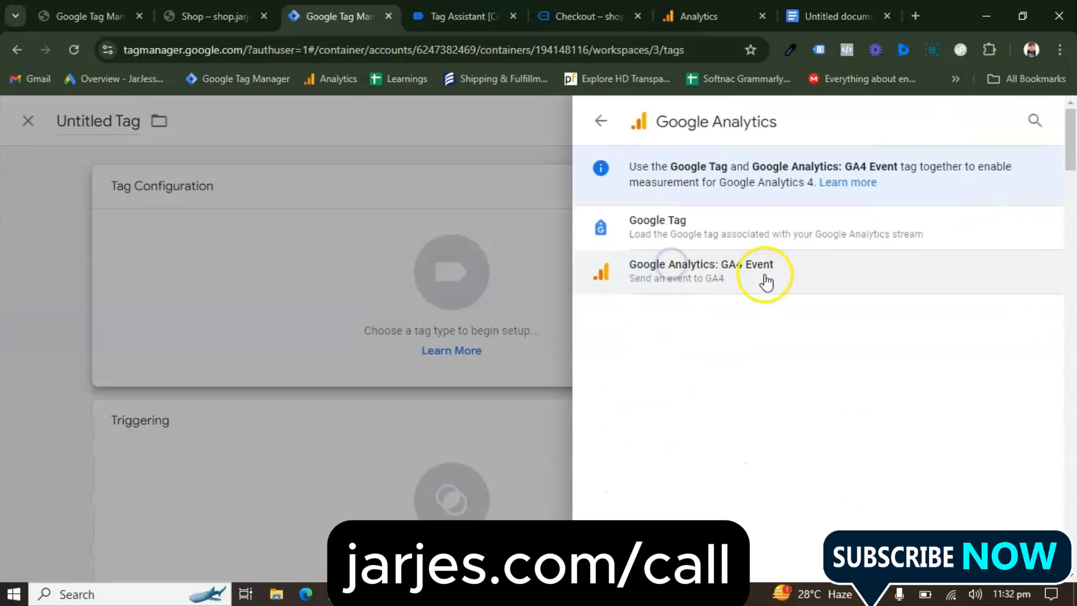
left_click(764, 281)
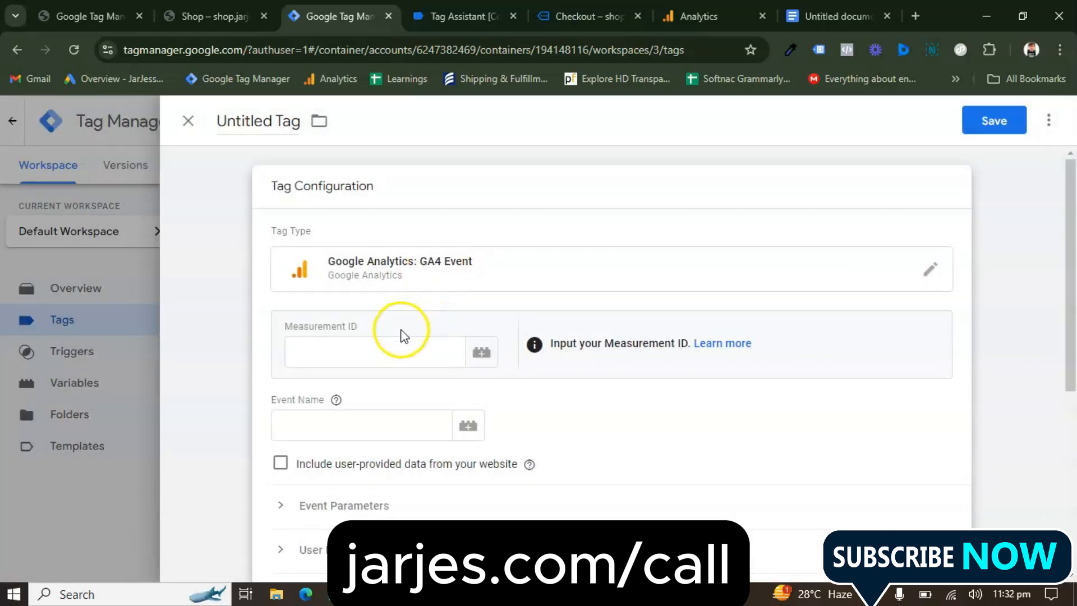
Enter the copied measurement ID G-DJMVLZSHXX and set the event name to "add to cart"
left_click(393, 344)
type("G-DJMVLZSHXX")
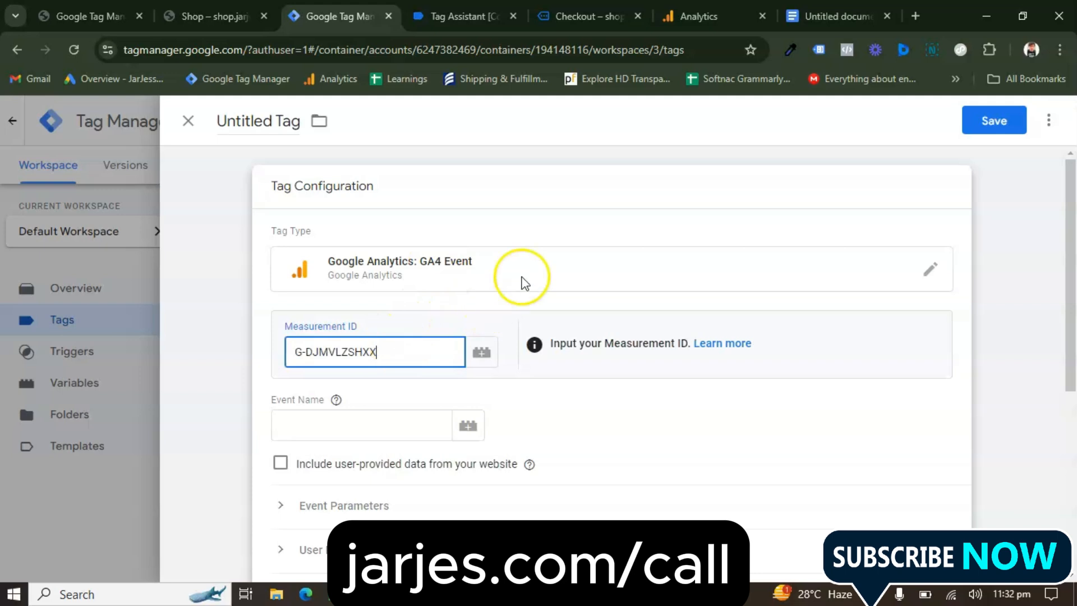
left_click(525, 218)
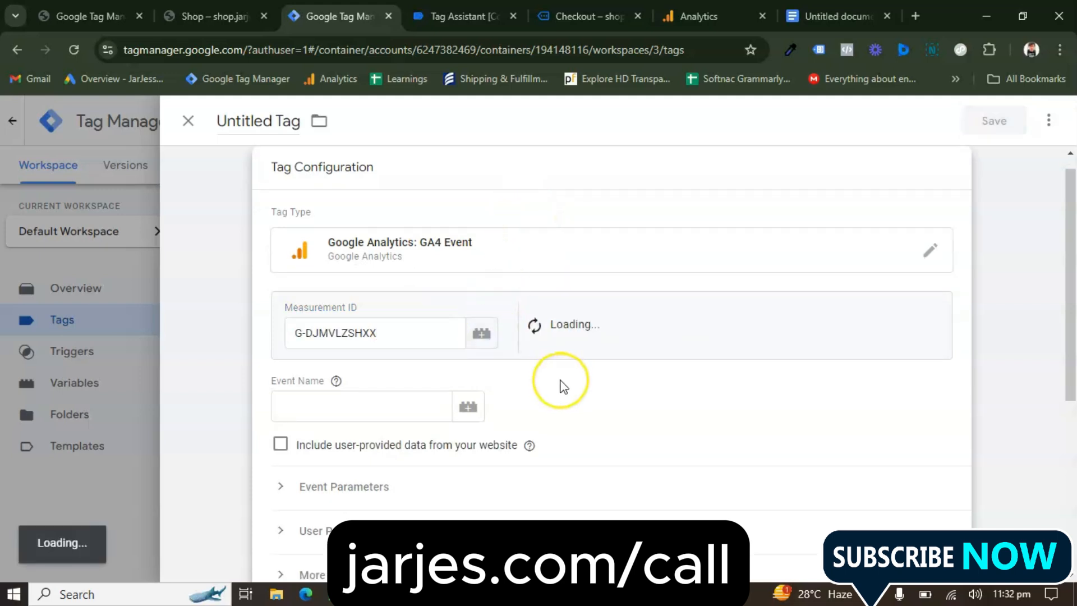
left_click(380, 398)
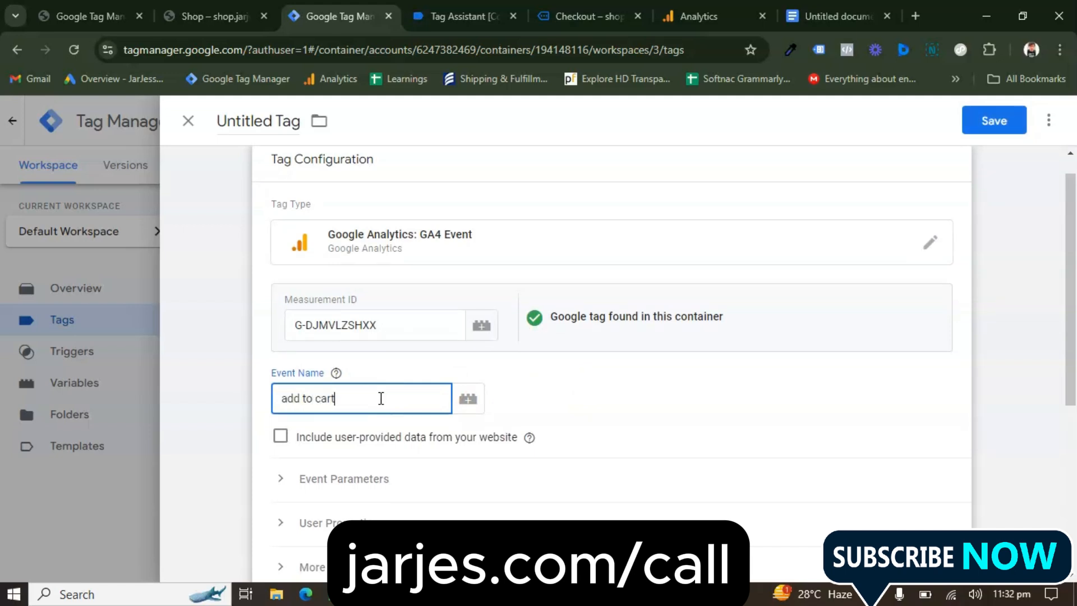
Add a currency event parameter and assign it the DLV- Currency variable as its value
scroll(524, 399, "down", 2)
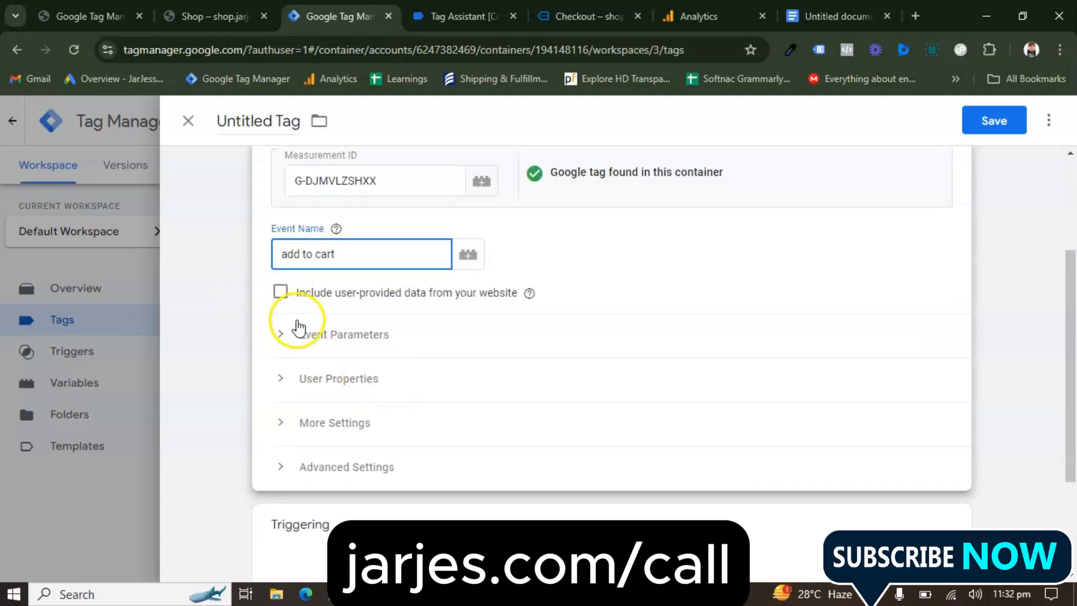
left_click(288, 337)
scroll(373, 385, "down", 2)
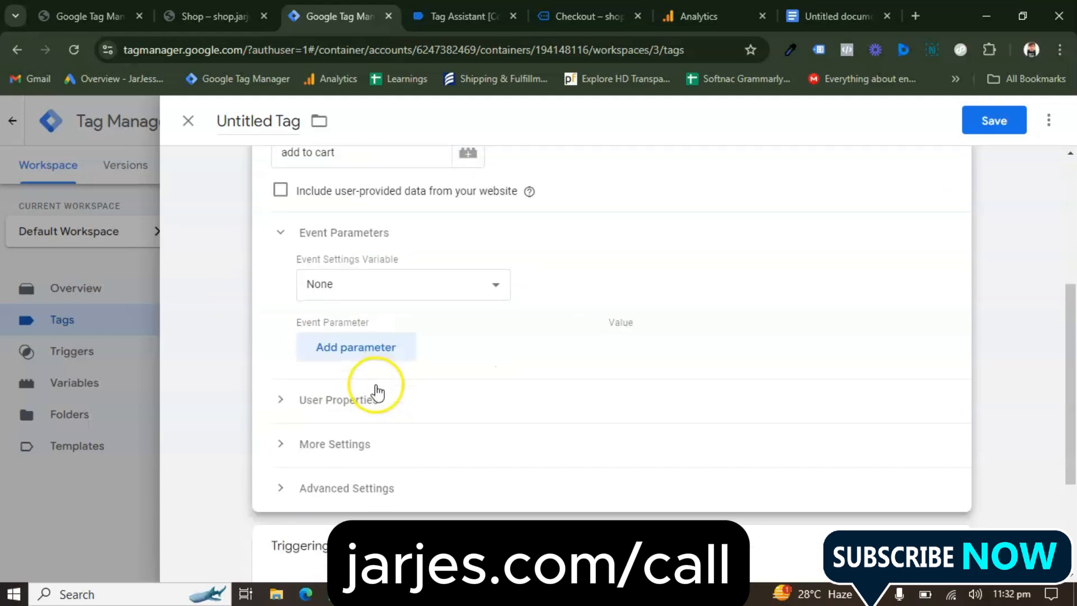
left_click(389, 349)
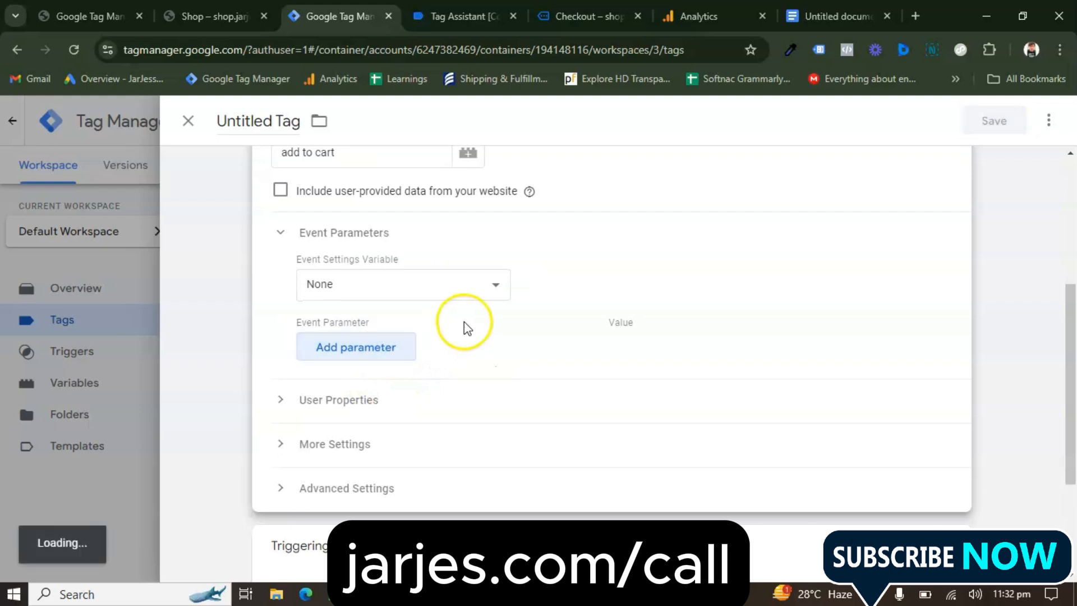
left_click(422, 346)
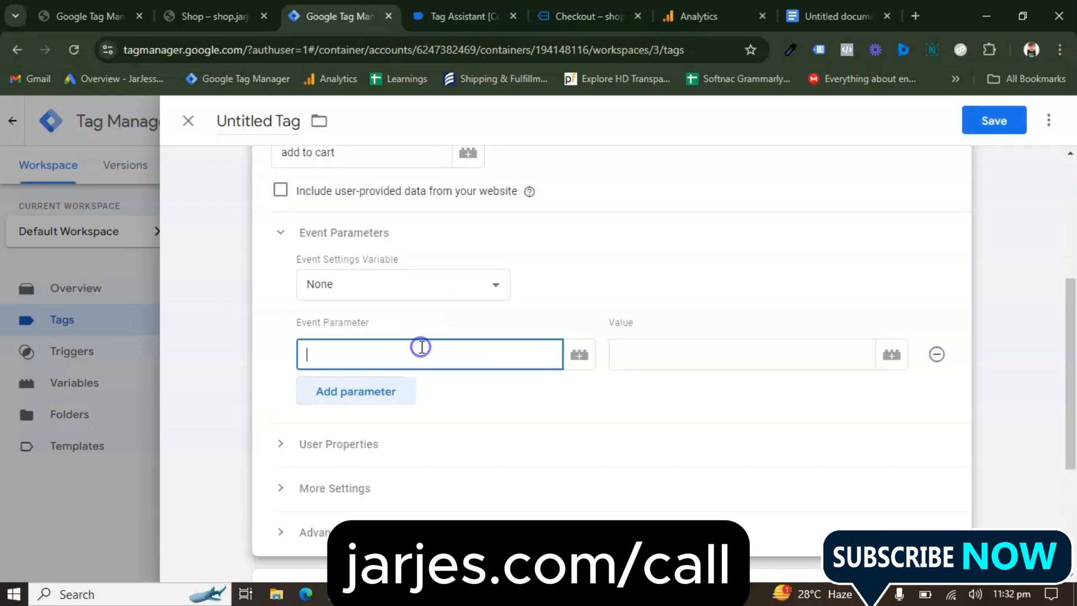
type("cur")
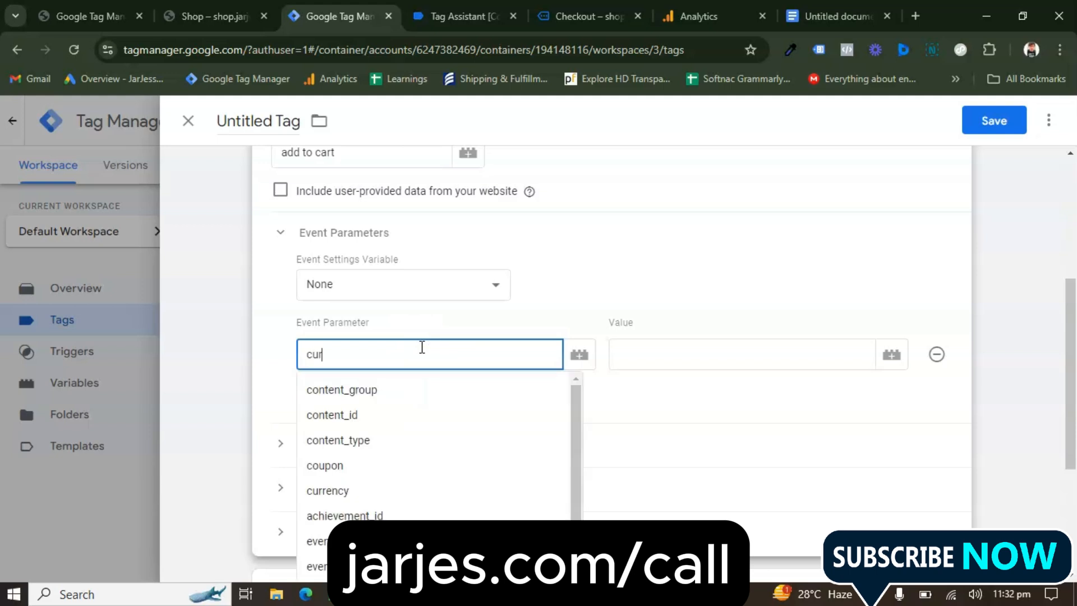
left_click(403, 390)
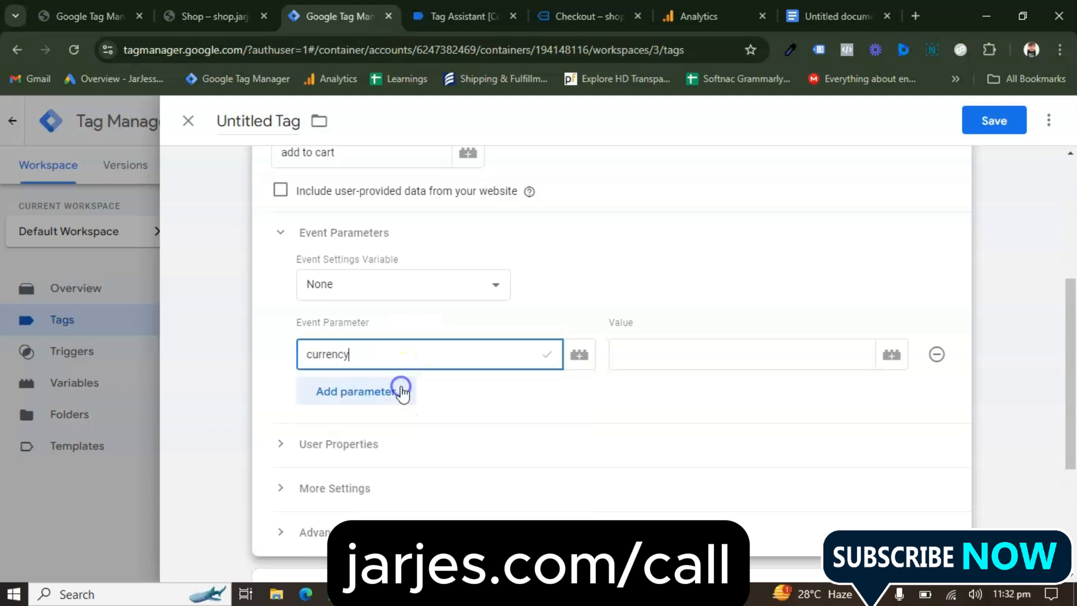
left_click(892, 355)
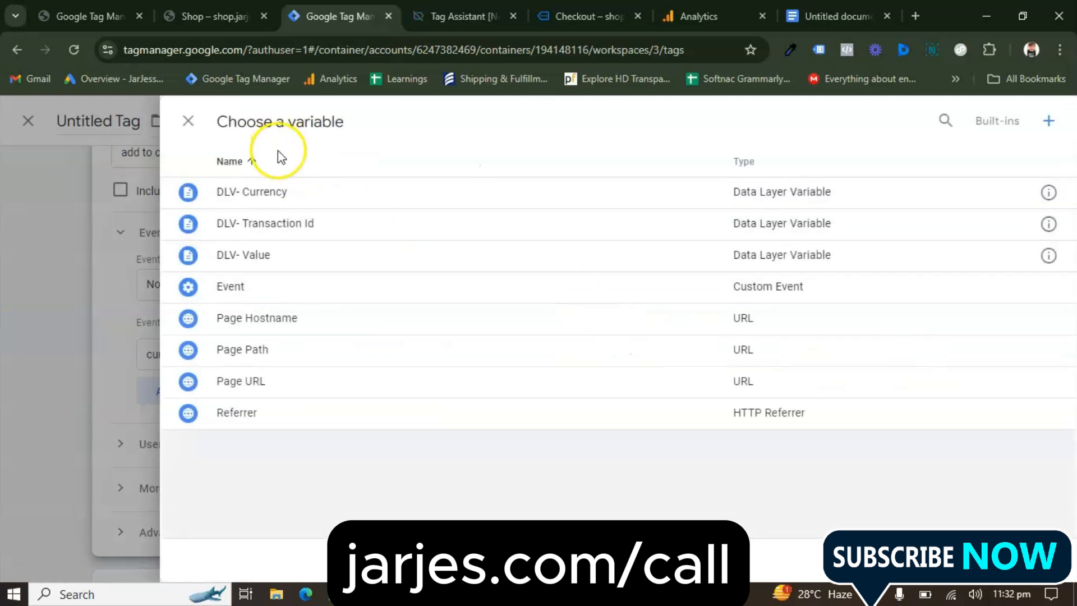
left_click(264, 192)
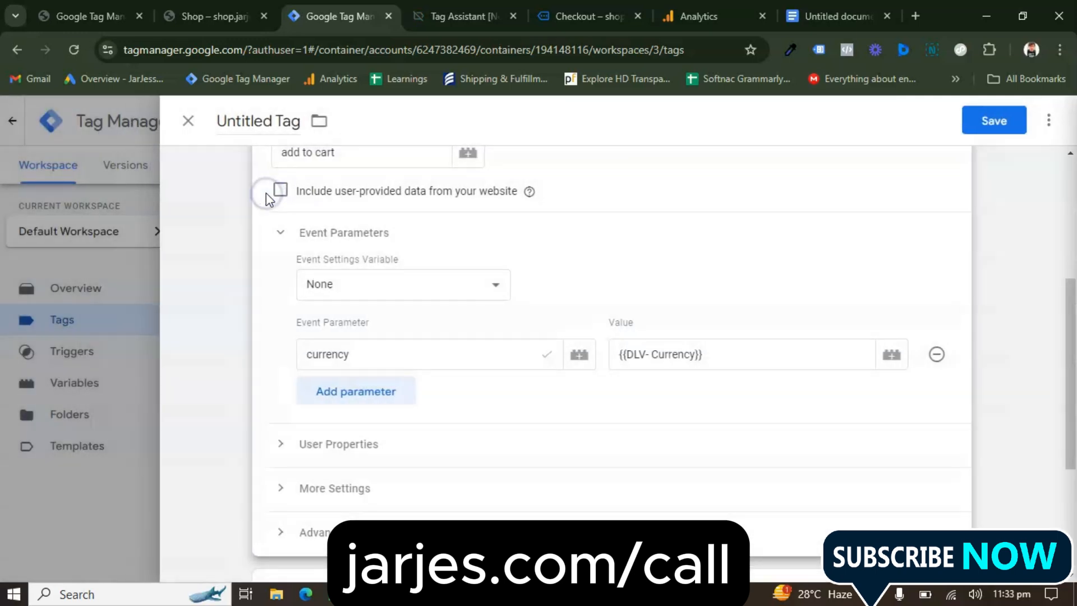
Add a second event parameter, value, and assign it the DLV- Value variable
left_click(377, 396)
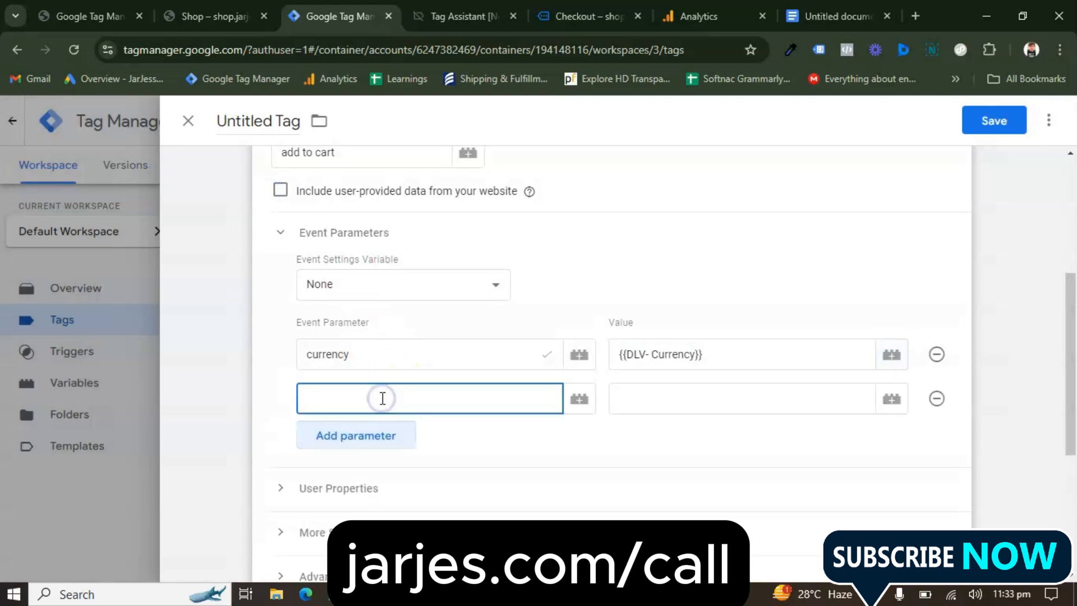
type("valu")
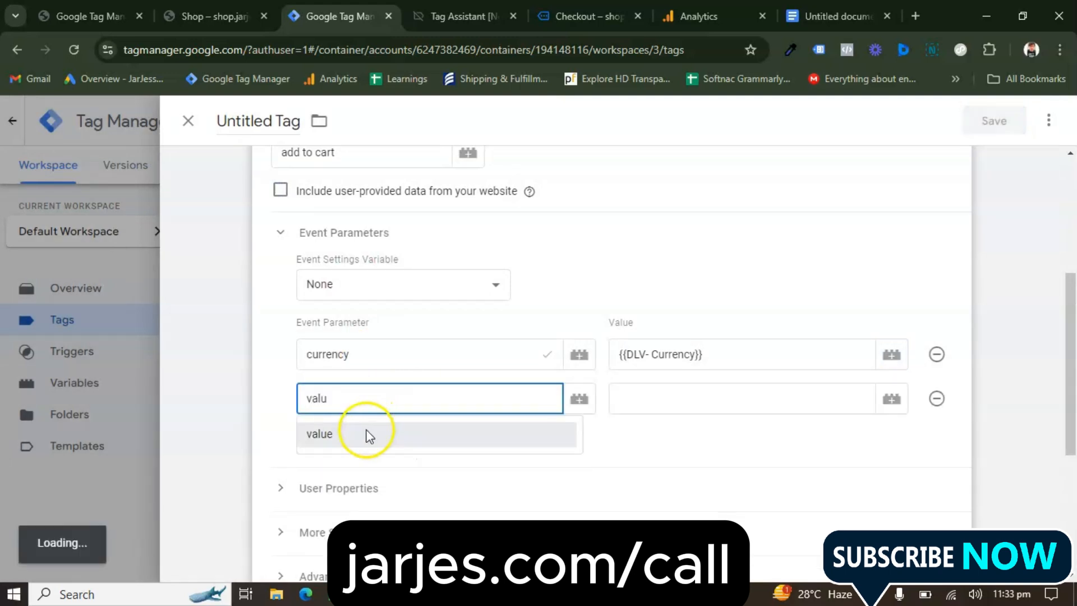
left_click(365, 435)
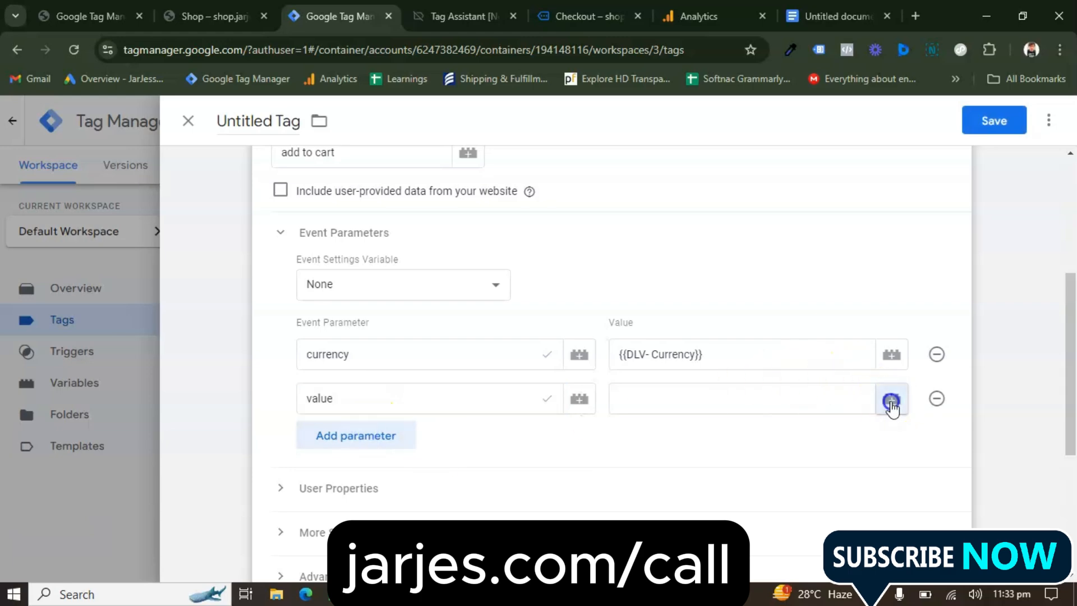
left_click(893, 399)
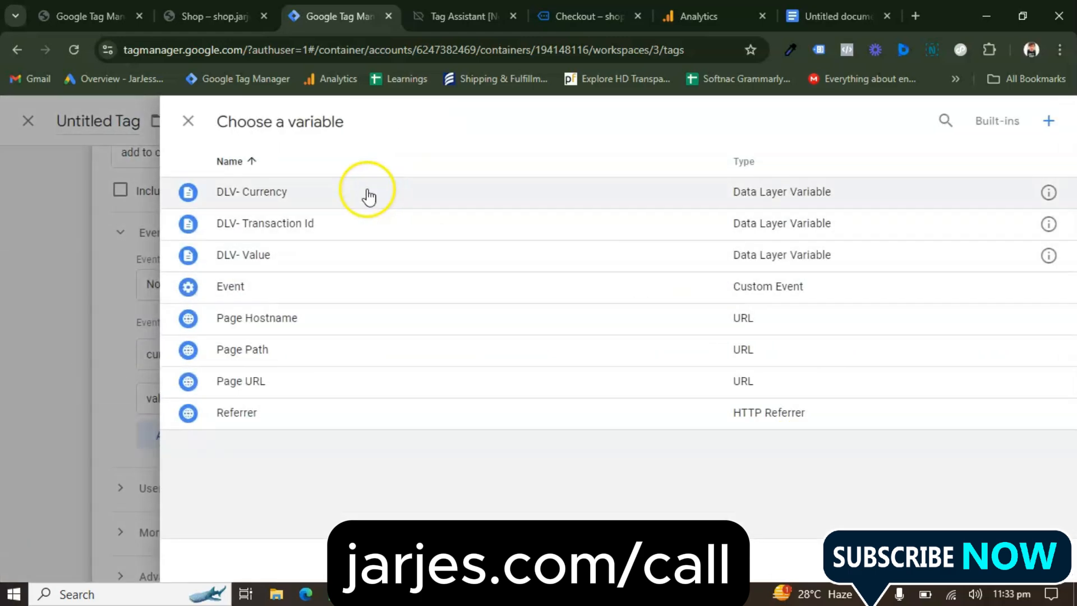
left_click(322, 255)
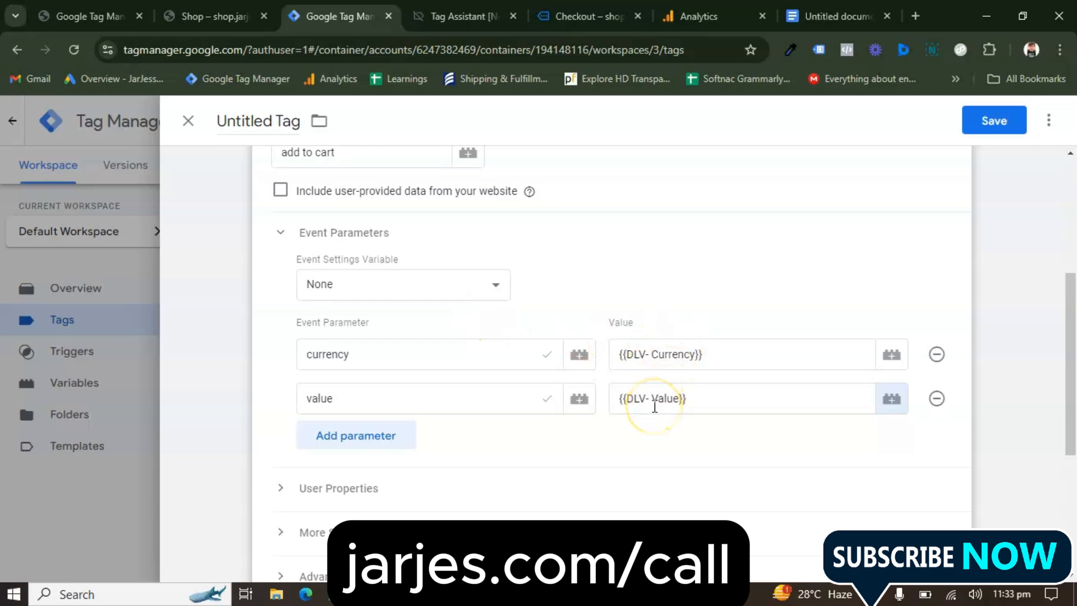
Review the tag configuration and name the tag "GA4 Event Add to cart"
scroll(569, 362, "up", 5)
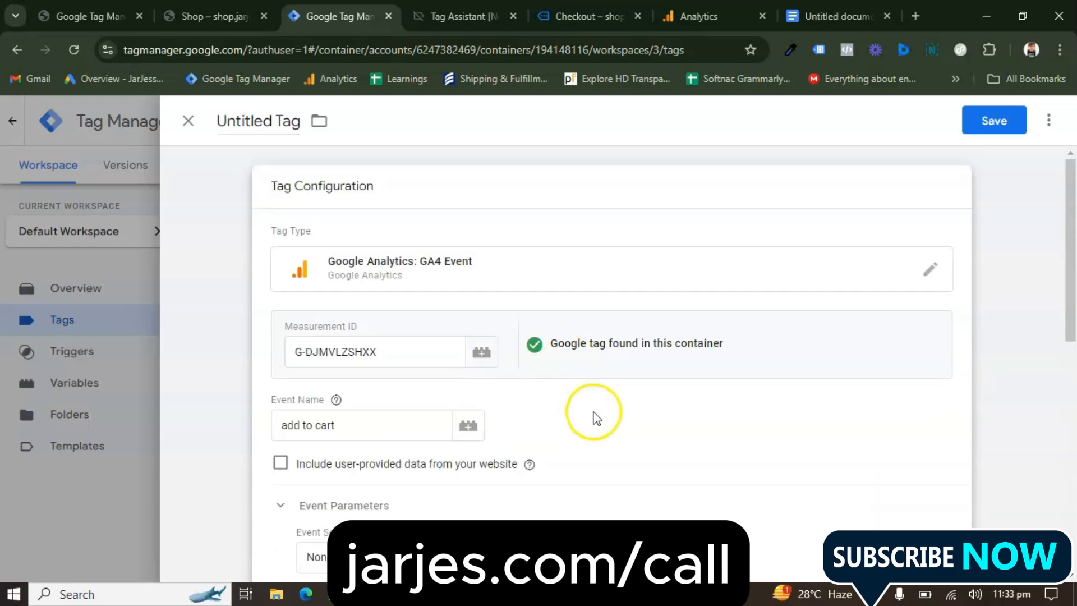
scroll(593, 416, "down", 9)
scroll(365, 167, "up", 6)
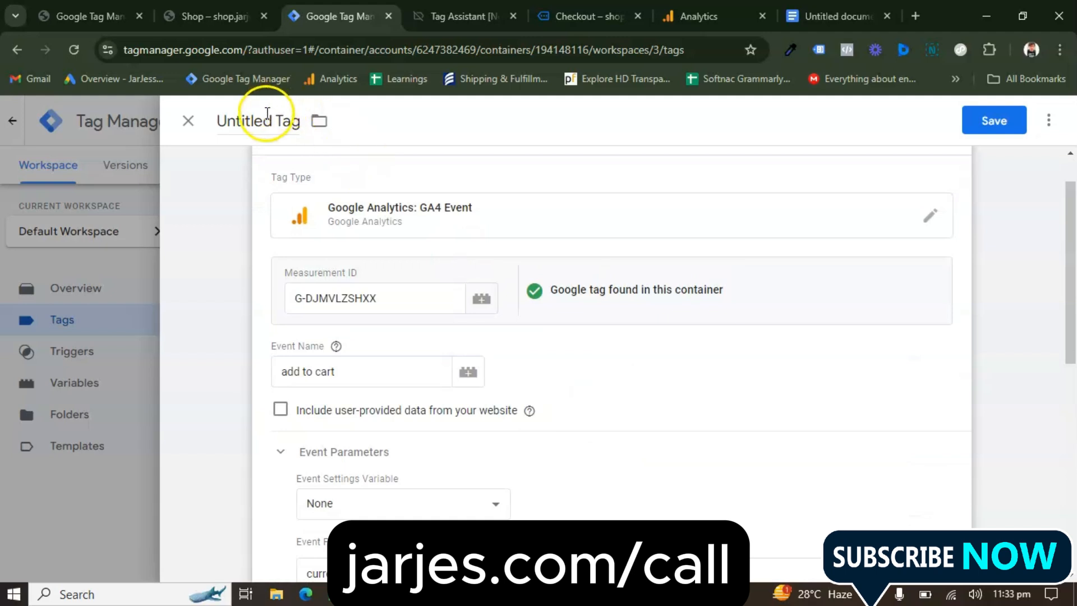
left_click(264, 119)
type("GA4 Event Add to cart")
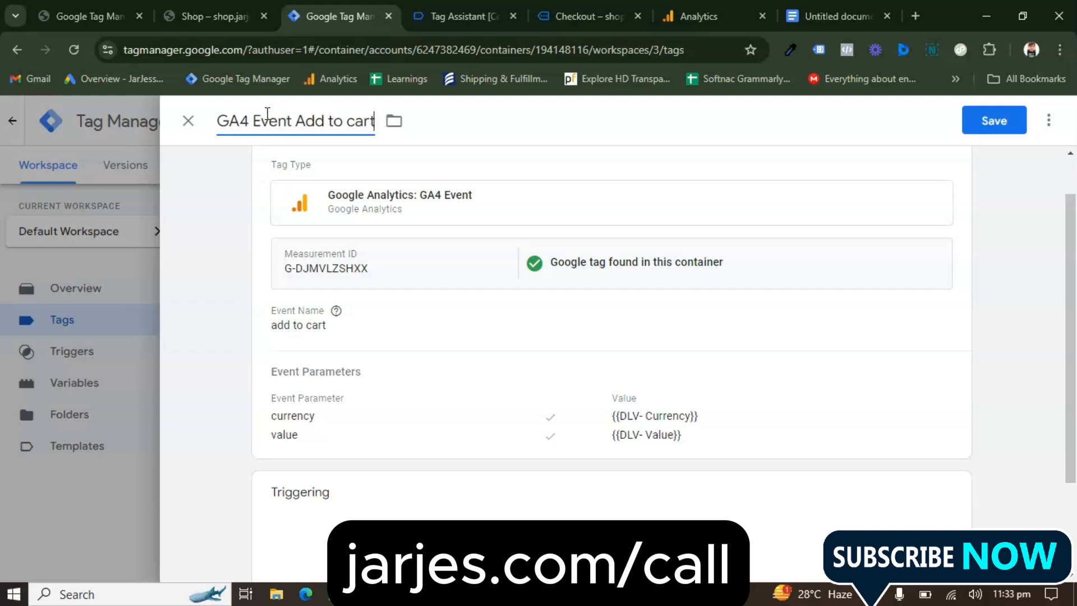
Assign the "add to cart event" custom event trigger to the tag and save it
scroll(385, 325, "down", 3)
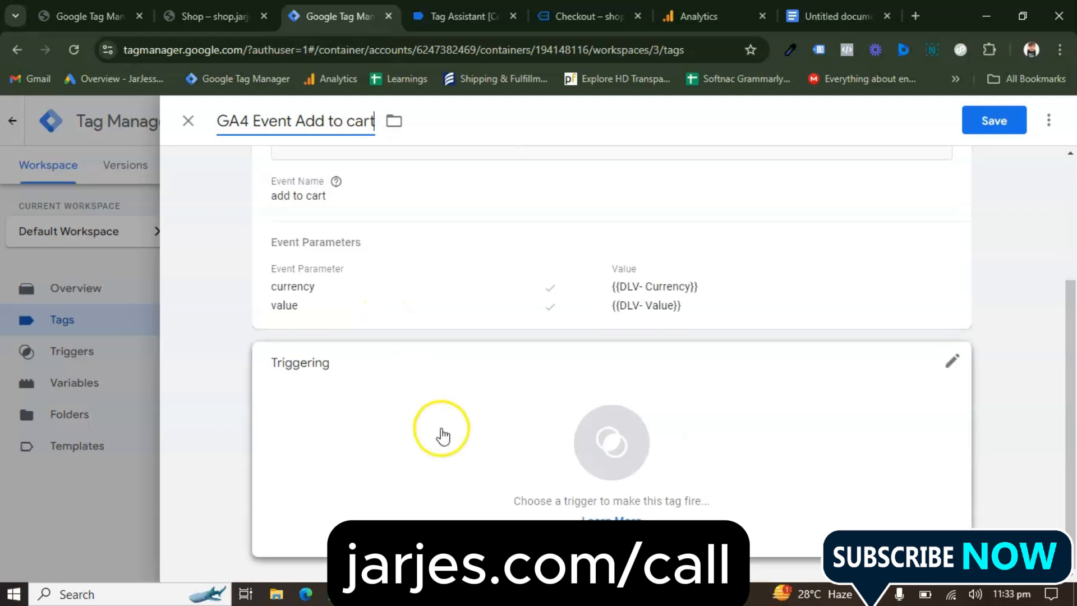
left_click(441, 433)
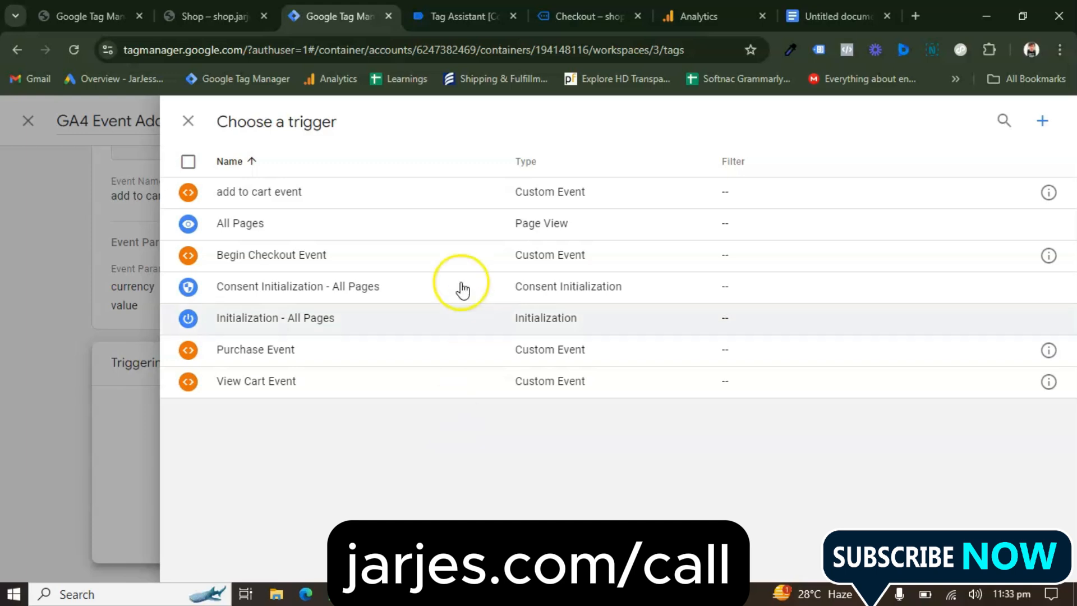
left_click(315, 192)
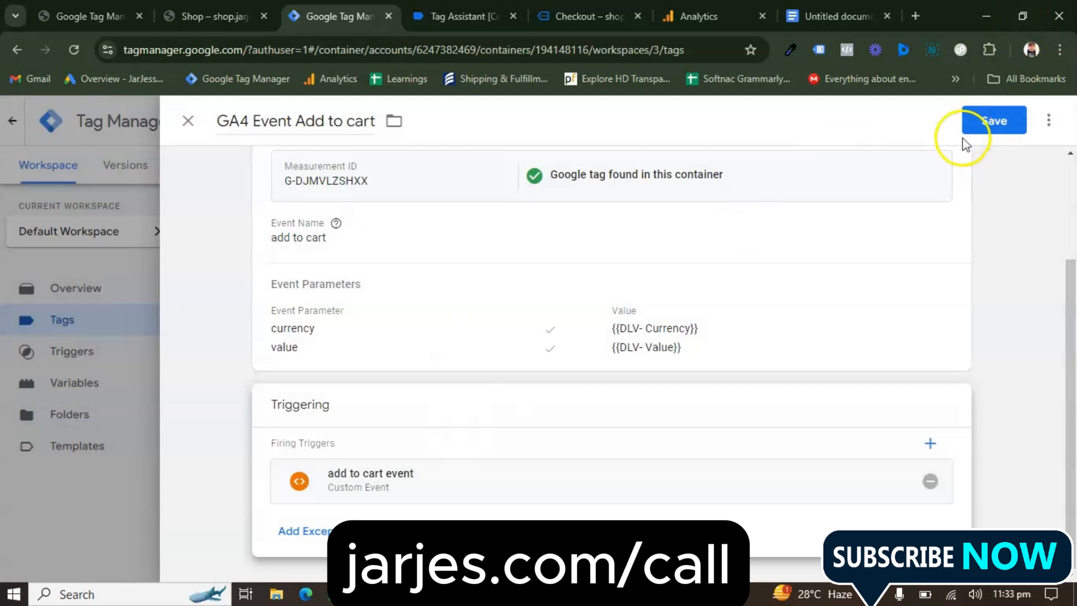
left_click(975, 127)
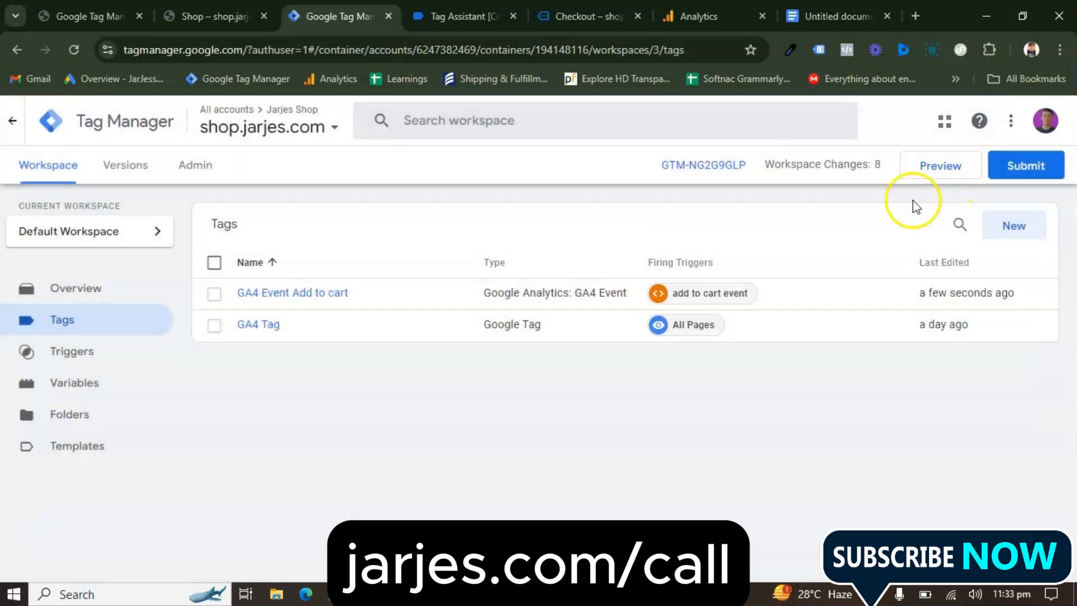
Switch to the Google Docs tracking checklist and mark Add To Cart as done
left_click(836, 15)
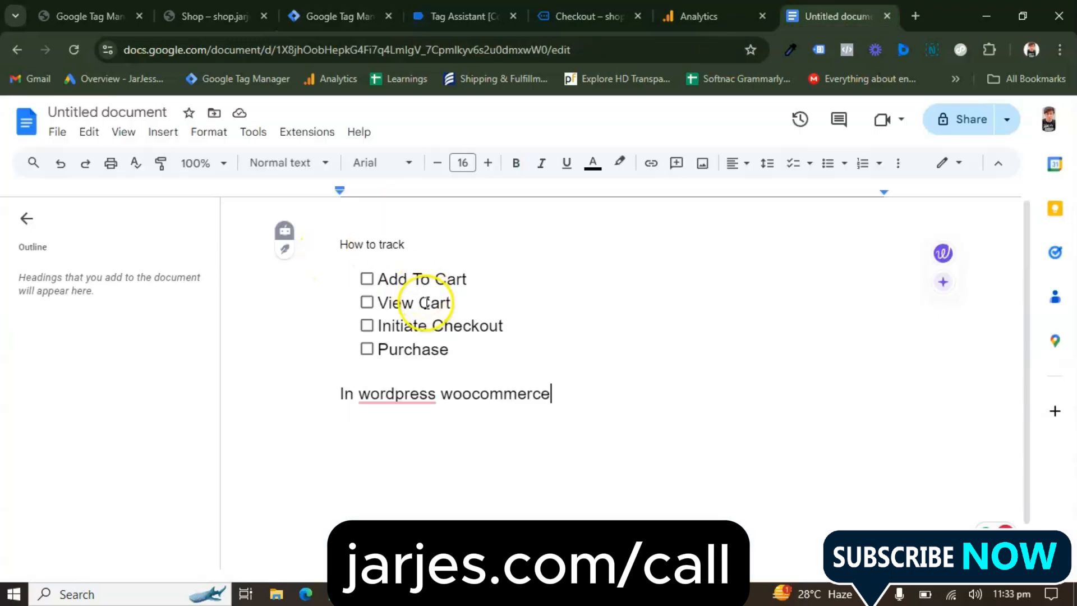
left_click(367, 279)
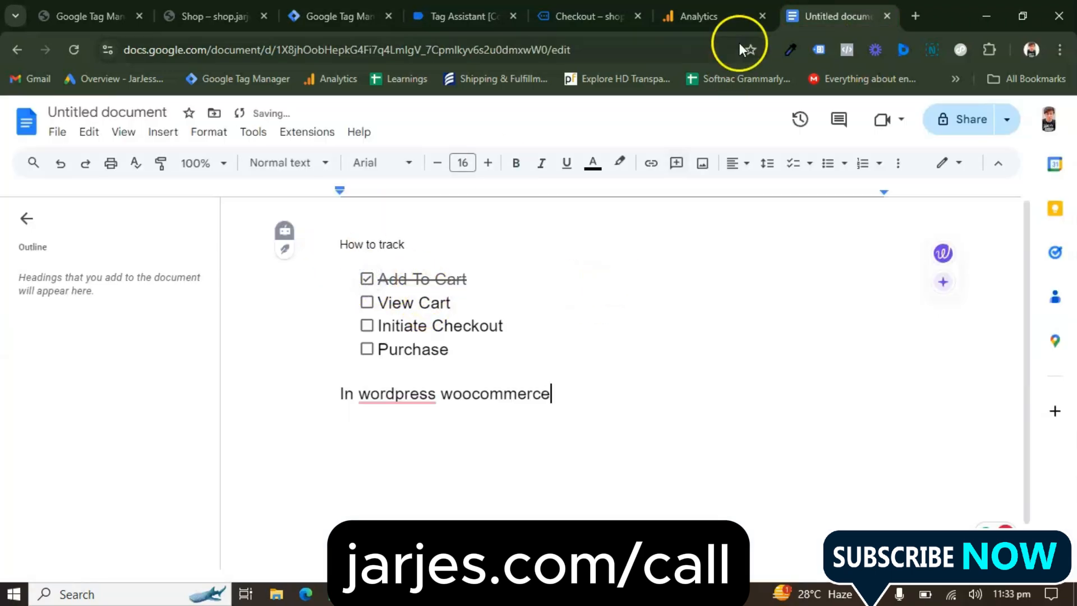
Switch to the Google Tag Manager workspace and create a new tag of type Google Analytics: GA4 Event
left_click(349, 8)
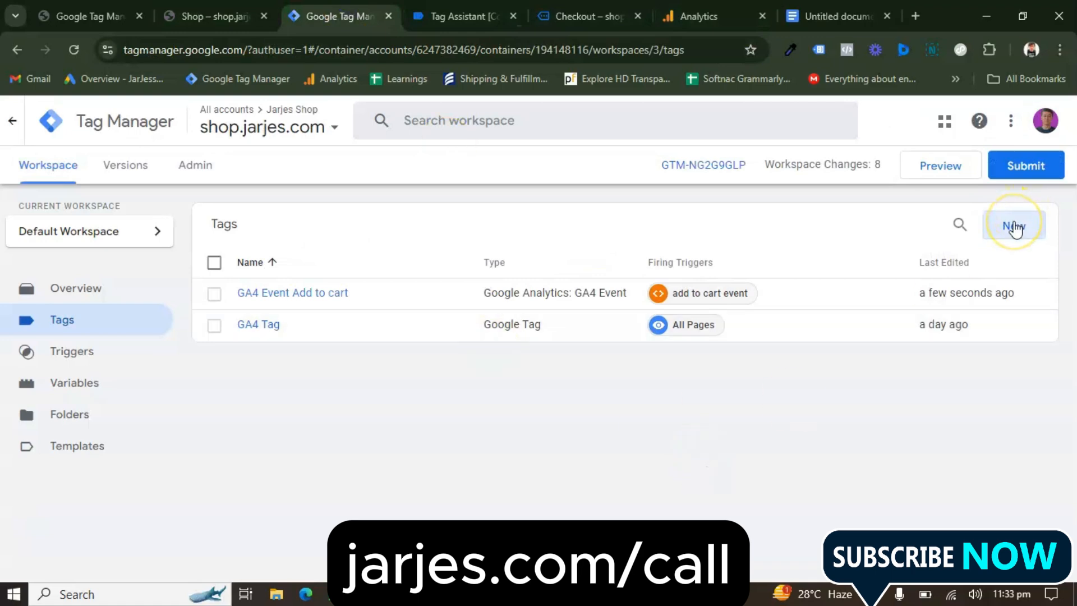
left_click(1015, 227)
left_click(540, 253)
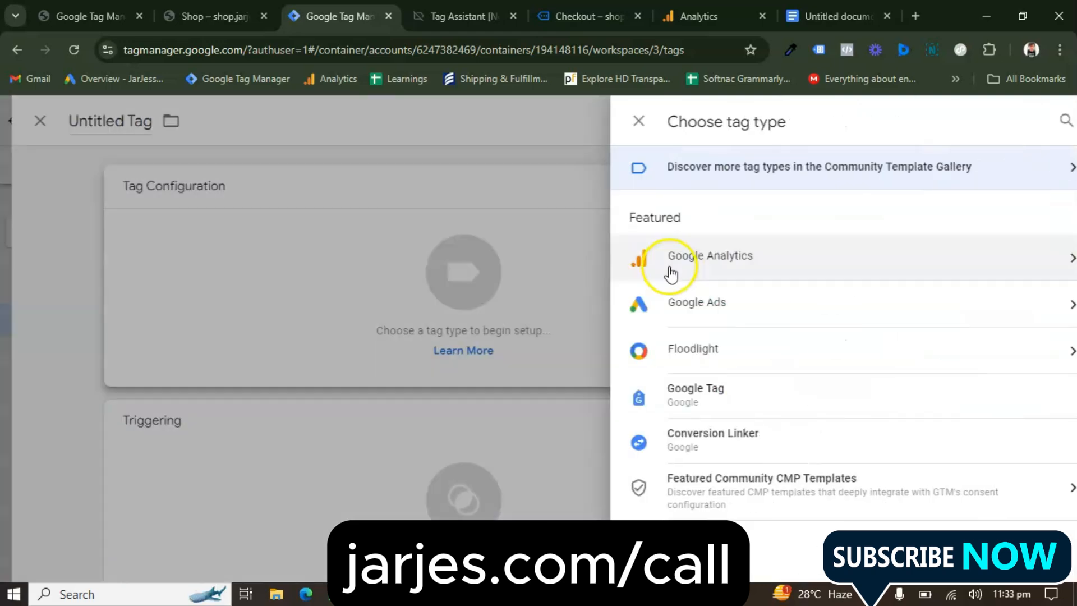
left_click(722, 272)
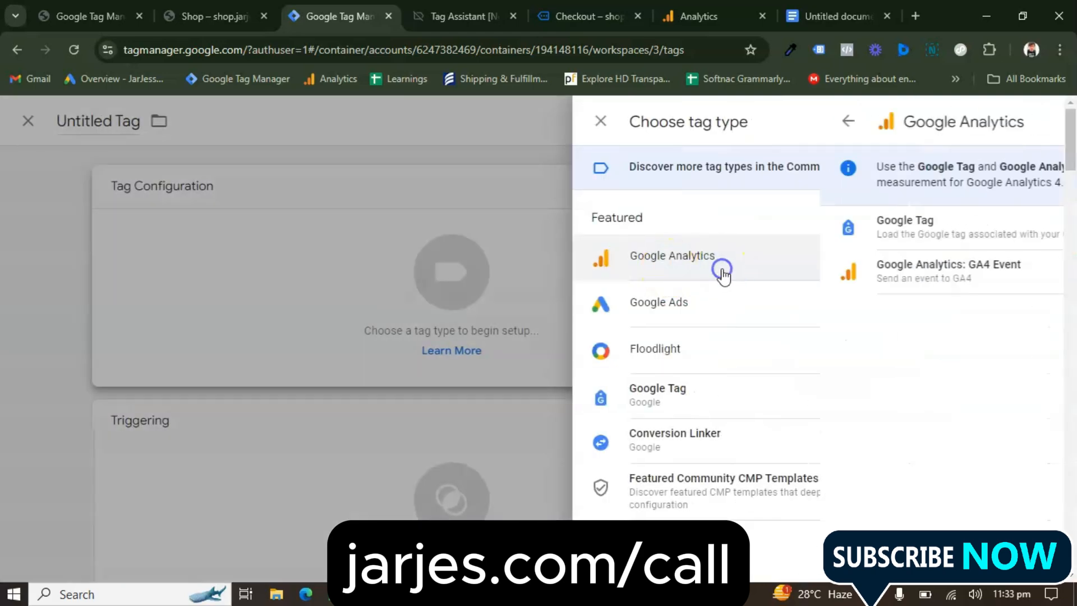
left_click(748, 276)
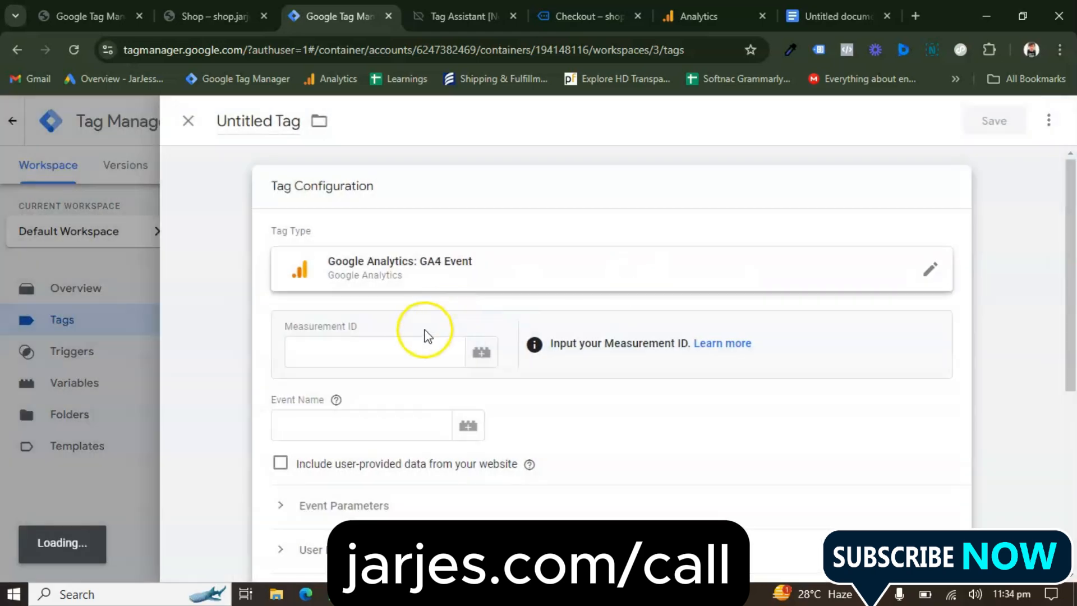
Set the tag's measurement ID to G-DJMVLZSHXX and its event name to "view cart"
left_click(400, 351)
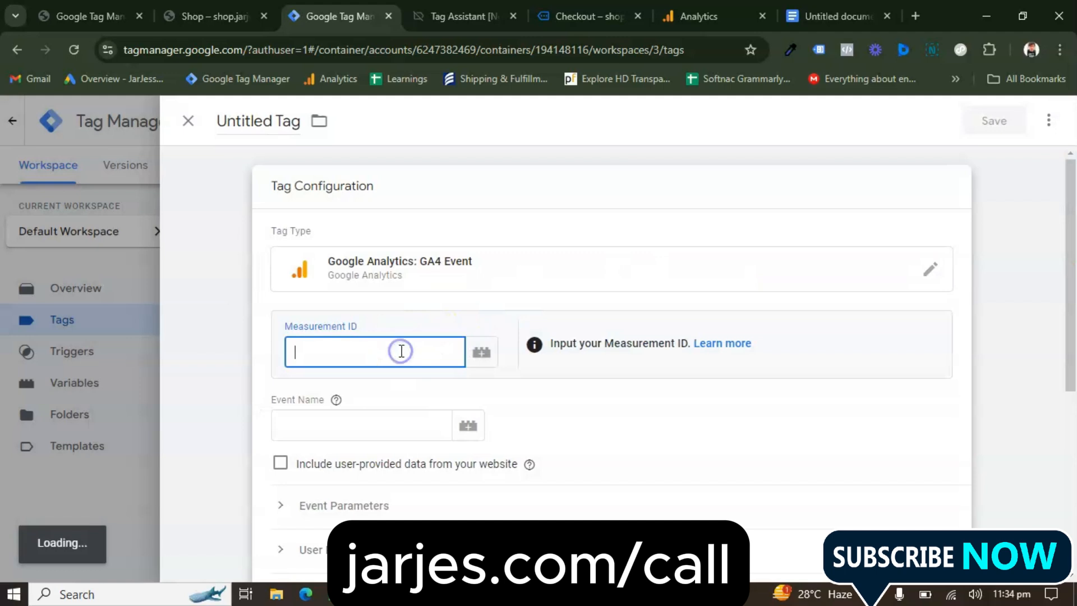
type("G-DJMVLZSHXX")
scroll(455, 379, "down", 1)
left_click(455, 379)
scroll(356, 409, "down", 1)
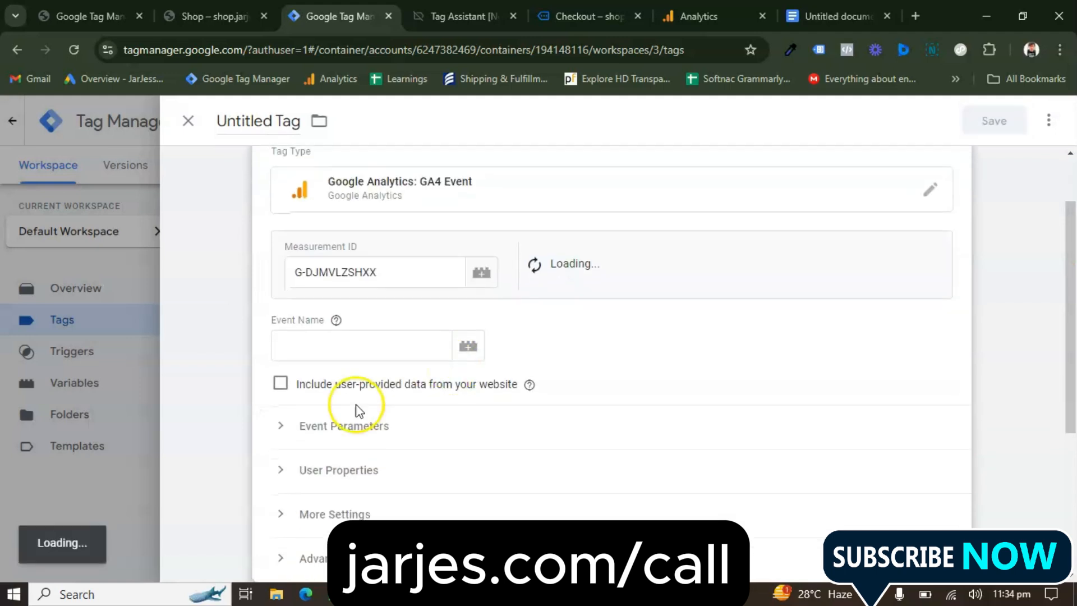
left_click(348, 347)
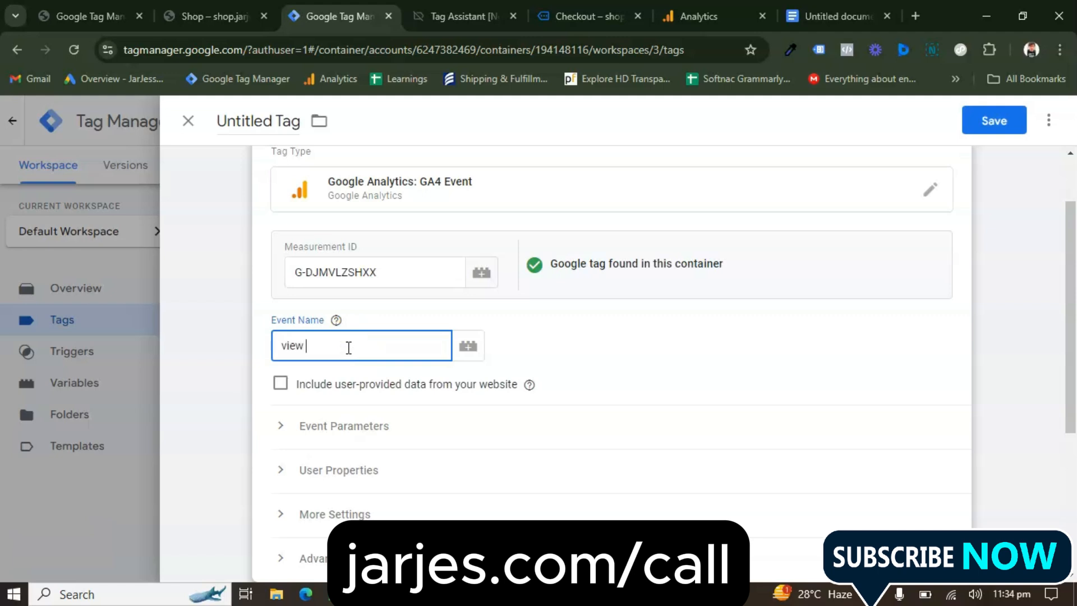
Add an event parameter, currency, to the view cart tag and assign it the DLV- Currency variable
scroll(359, 382, "down", 1)
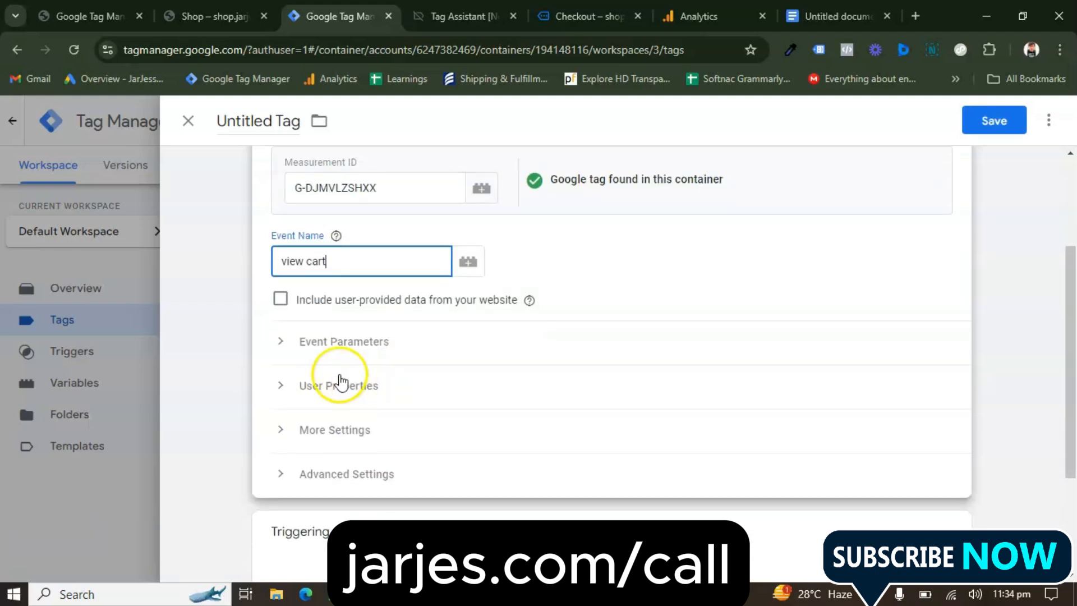
left_click(320, 349)
scroll(379, 376, "down", 2)
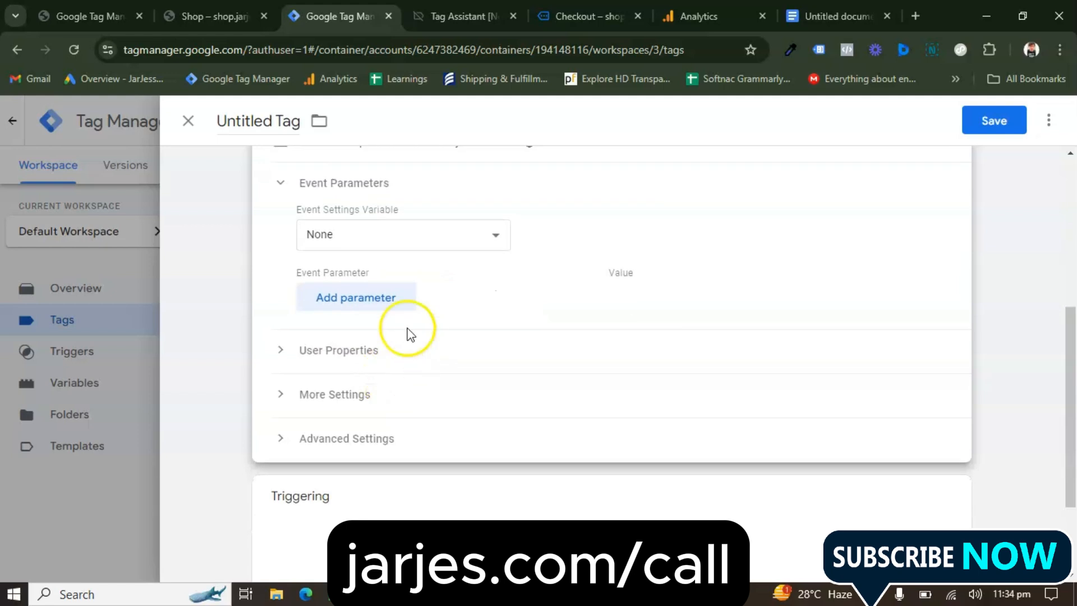
left_click(381, 305)
left_click(397, 315)
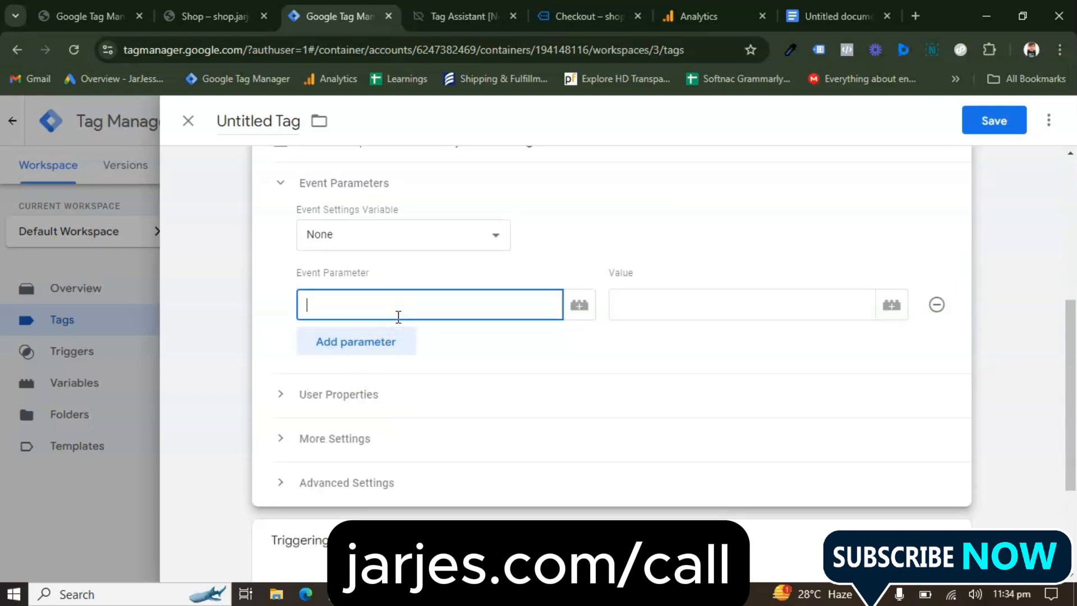
type("cure")
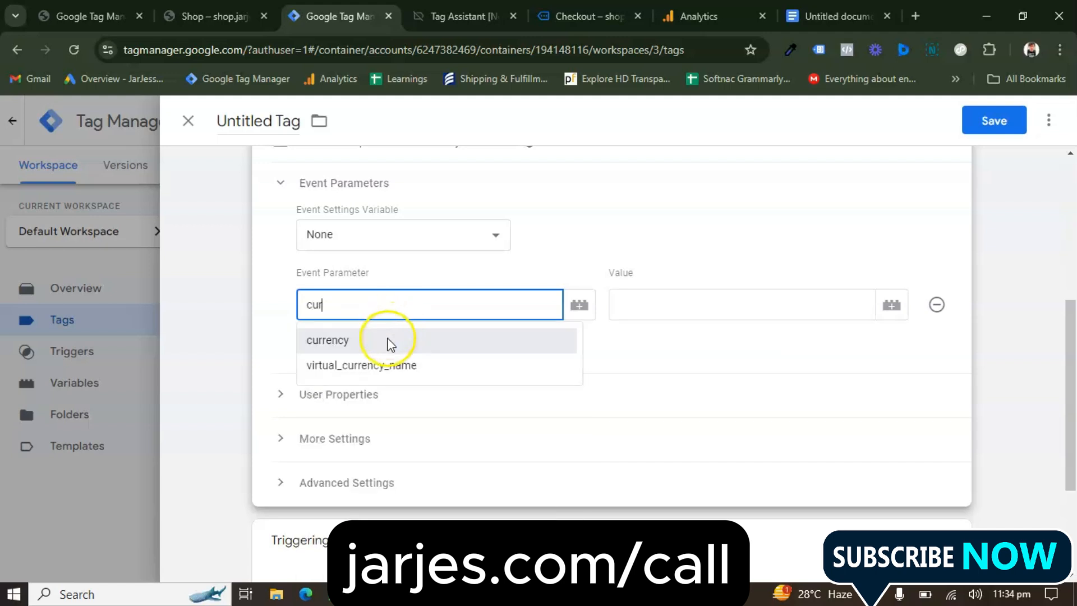
left_click(386, 340)
left_click(892, 306)
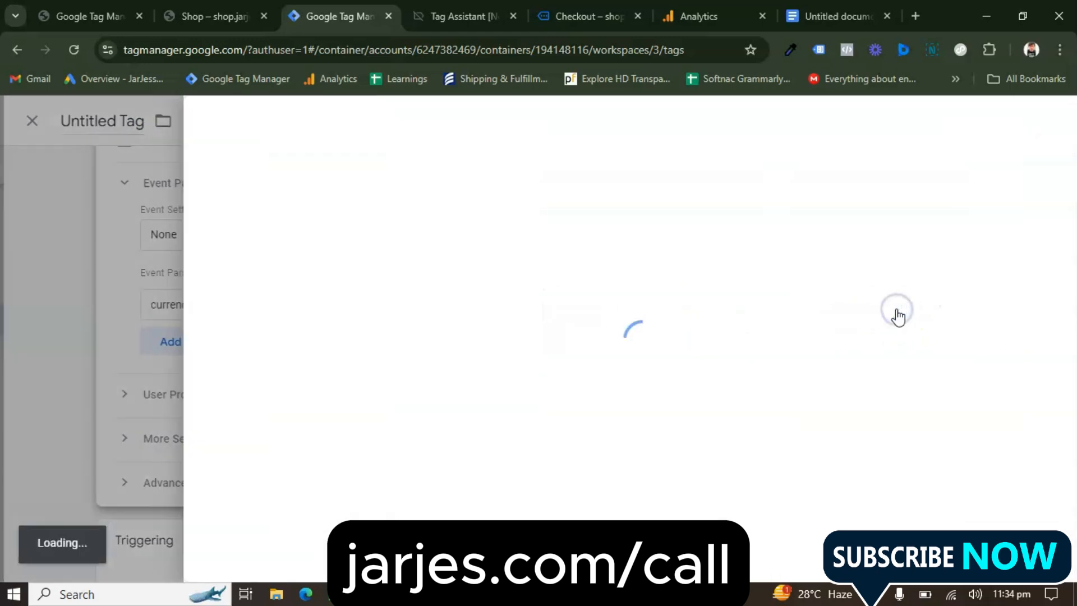
left_click(329, 194)
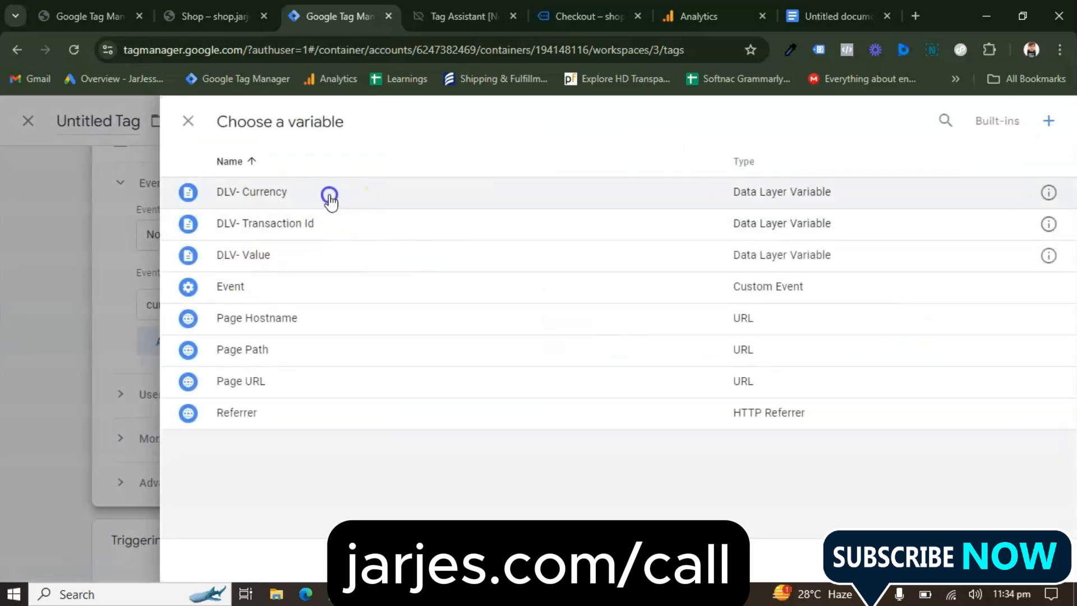
Add a second event parameter, value, to the view cart tag and assign it the DLV- Value variable
left_click(348, 341)
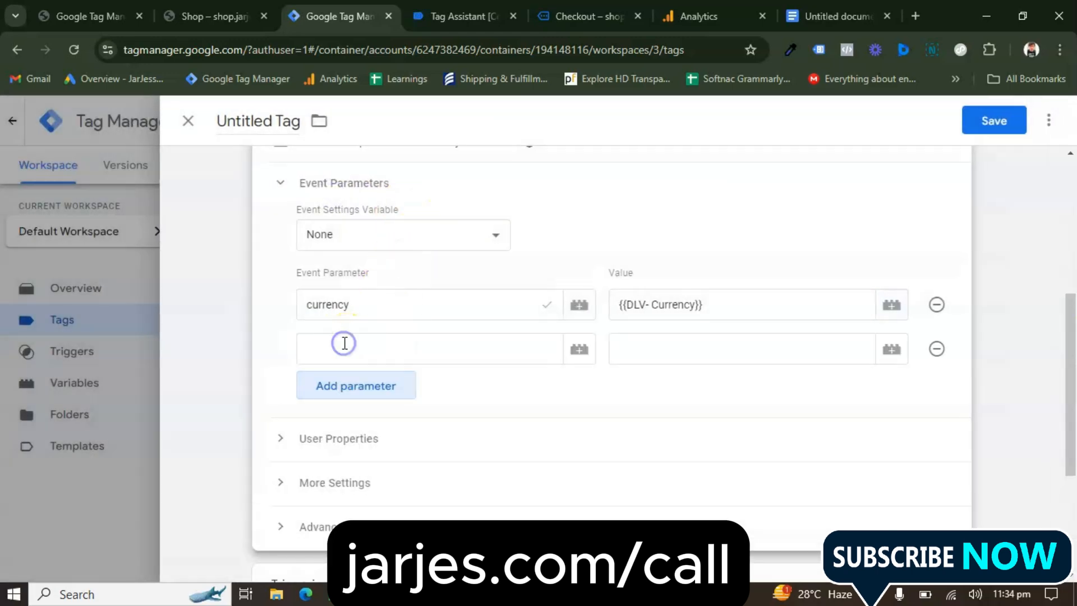
left_click(365, 354)
type("value")
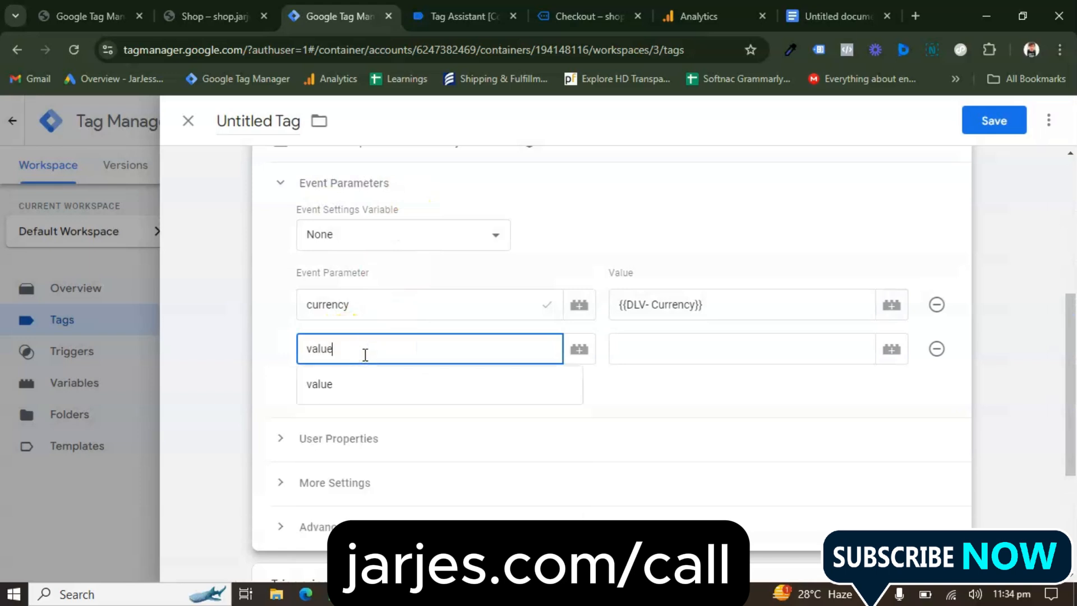
left_click(367, 350)
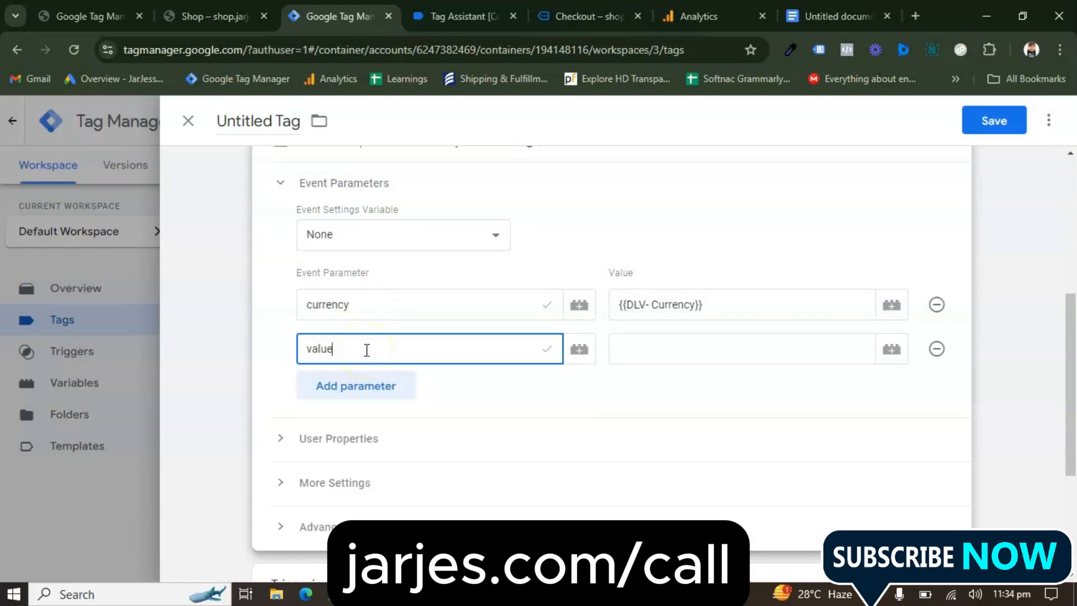
left_click(891, 349)
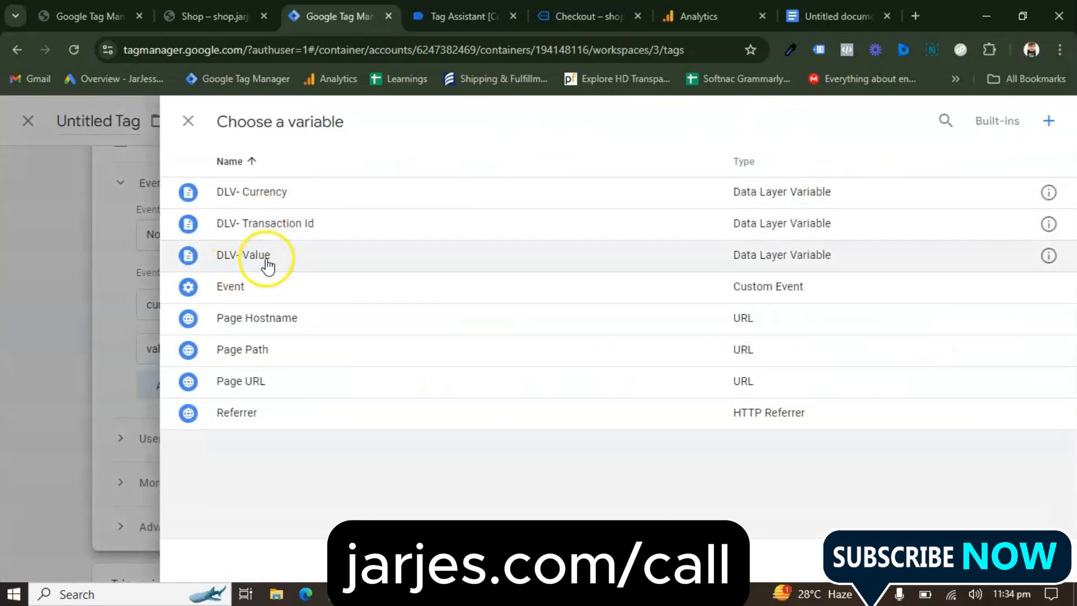
left_click(268, 265)
Assign the View Cart Event custom event trigger to the tag
scroll(494, 409, "down", 1)
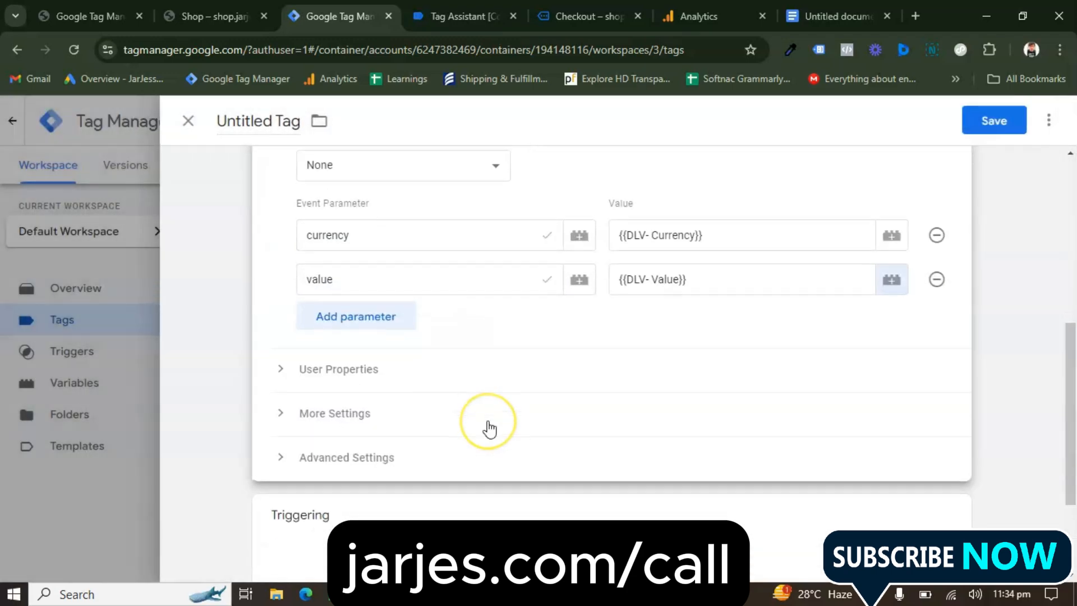
scroll(488, 428, "down", 2)
left_click(481, 436)
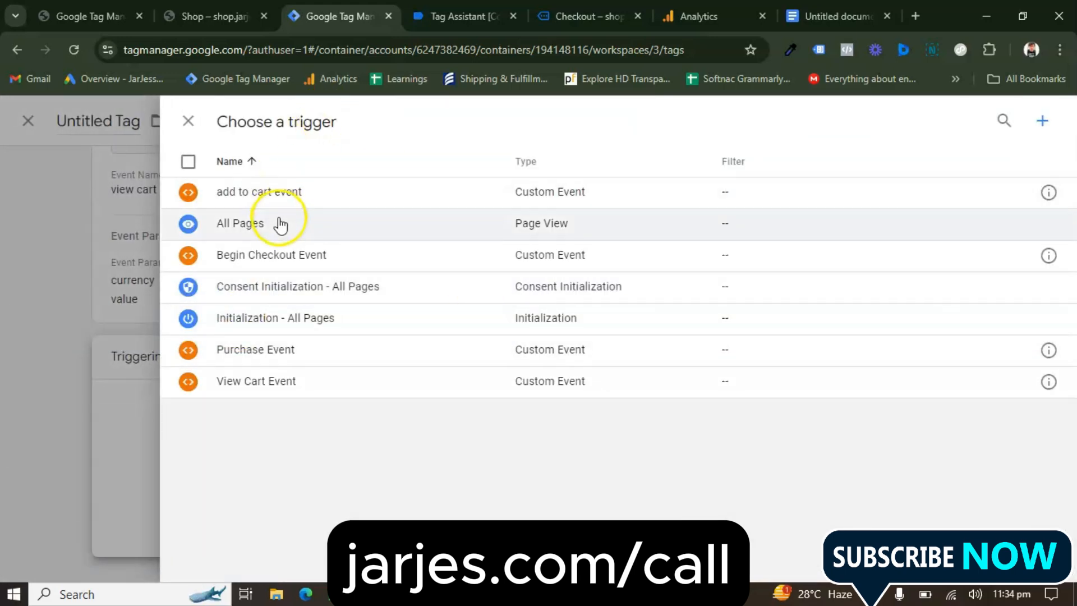
left_click(270, 387)
Name the tag "GA4 Event View Cart" and save it
double_click(241, 121)
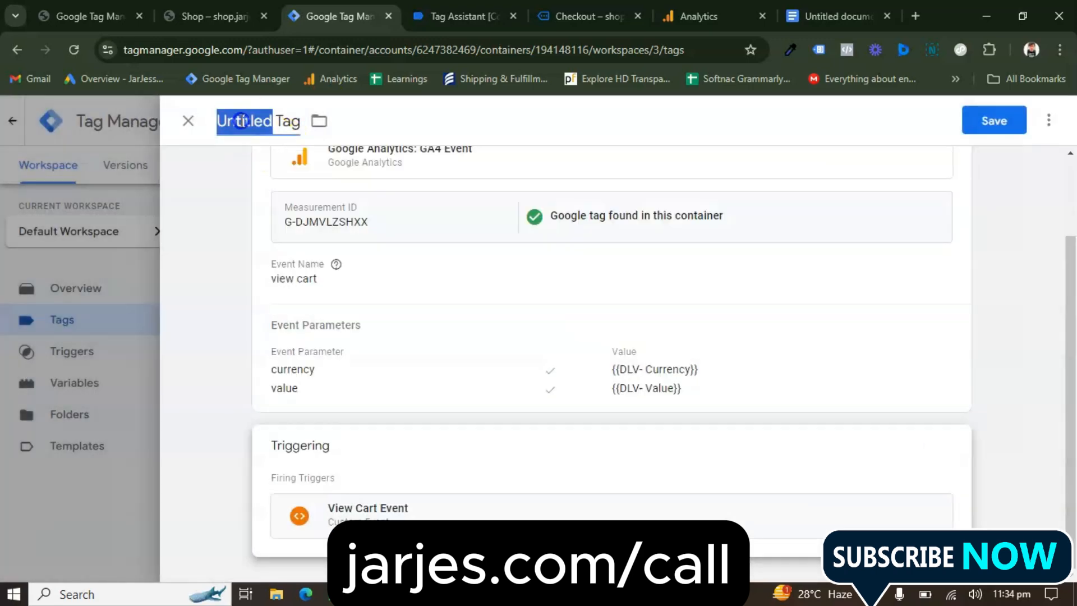
left_click(241, 121)
type("GA4 Event View Cart")
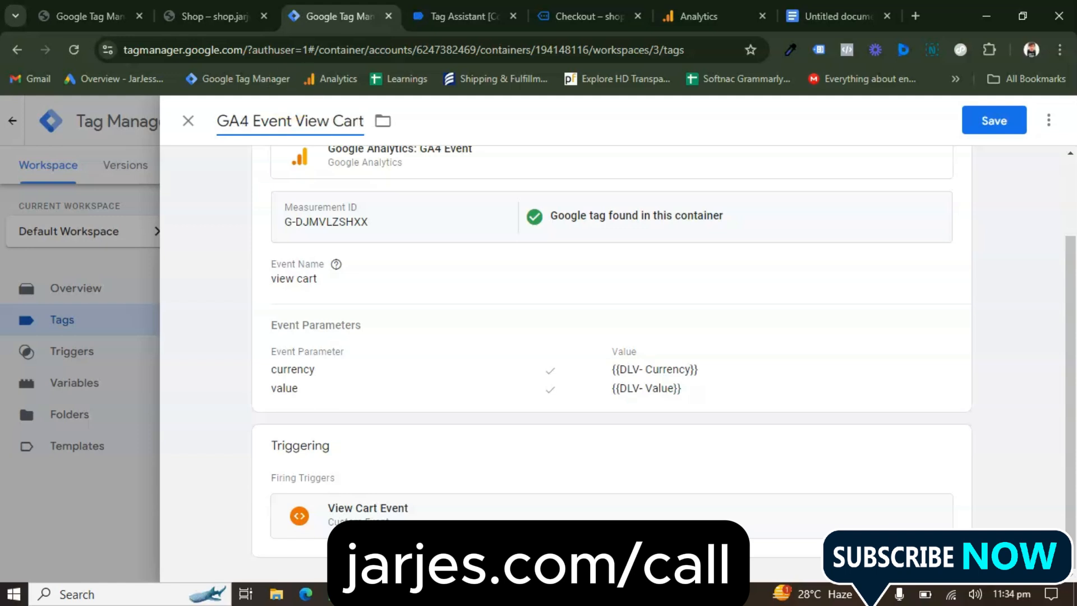
left_click(986, 121)
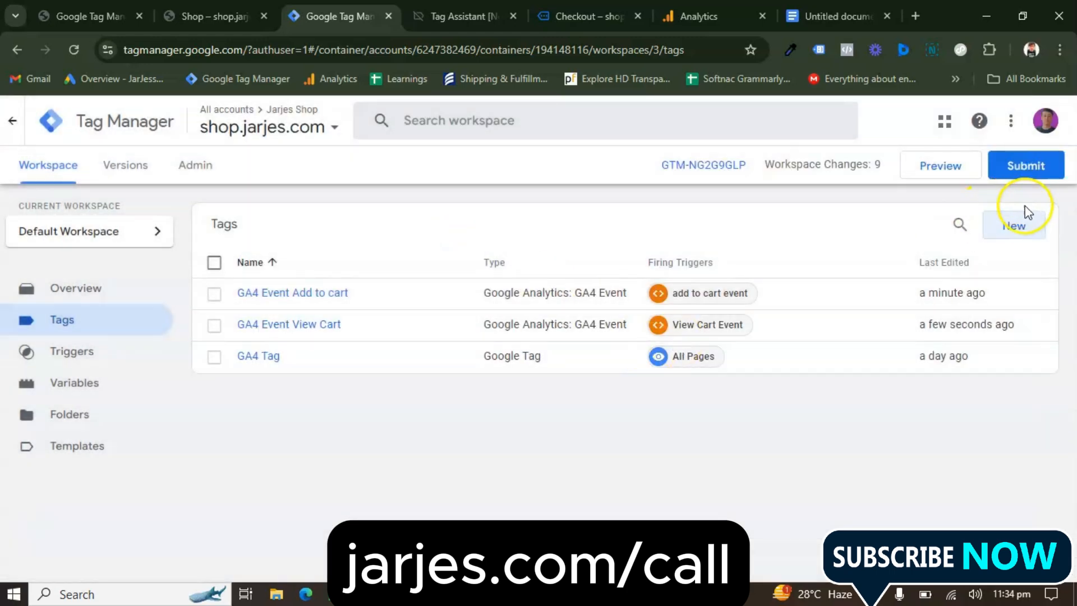
Create another new tag of type Google Analytics: GA4 Event for the checkout event
left_click(1015, 224)
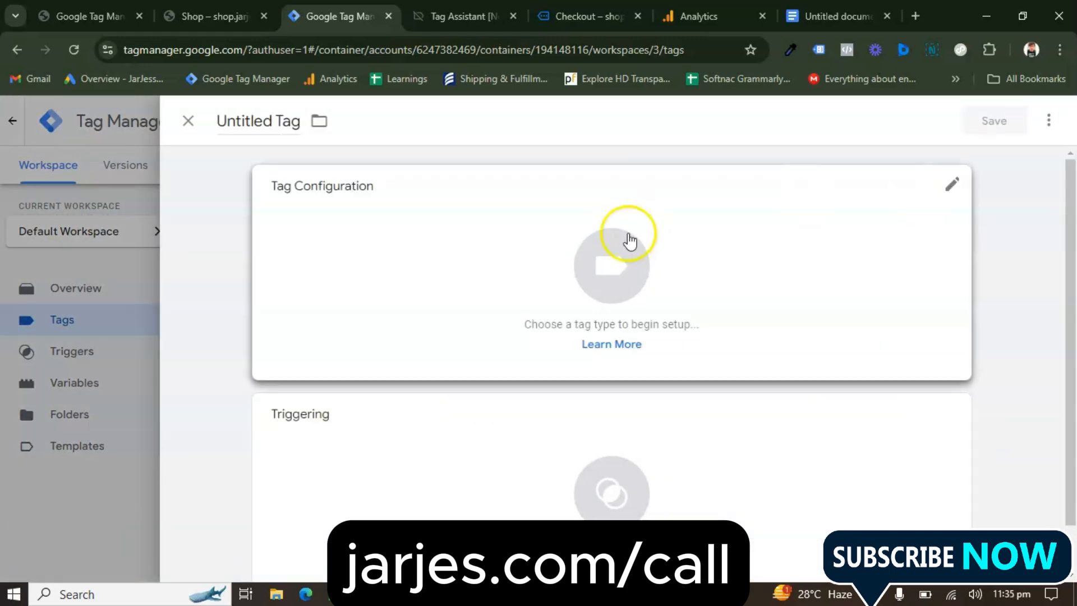
left_click(627, 235)
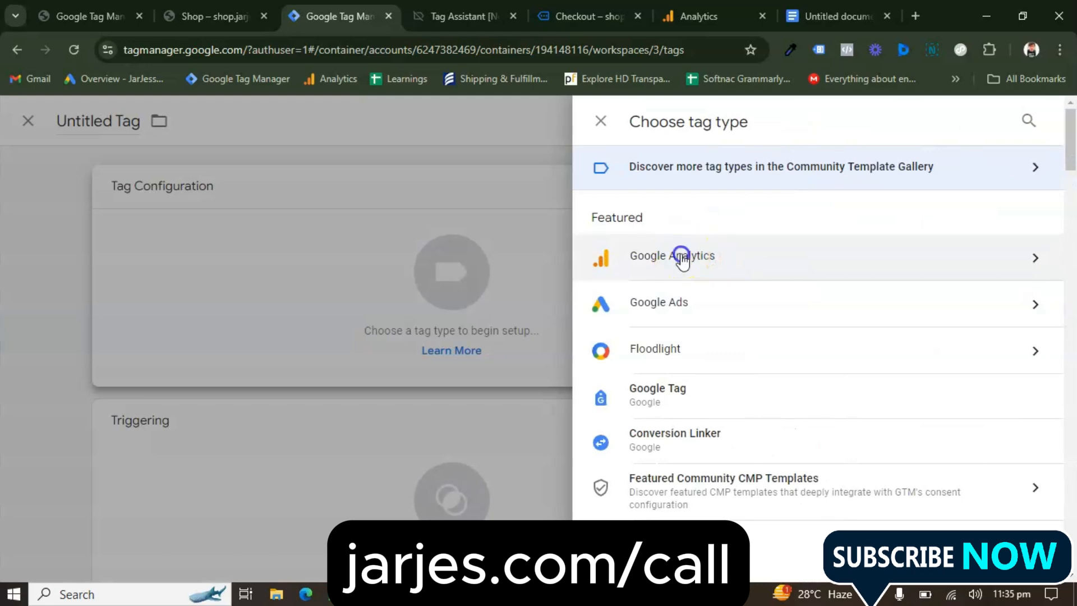
left_click(683, 260)
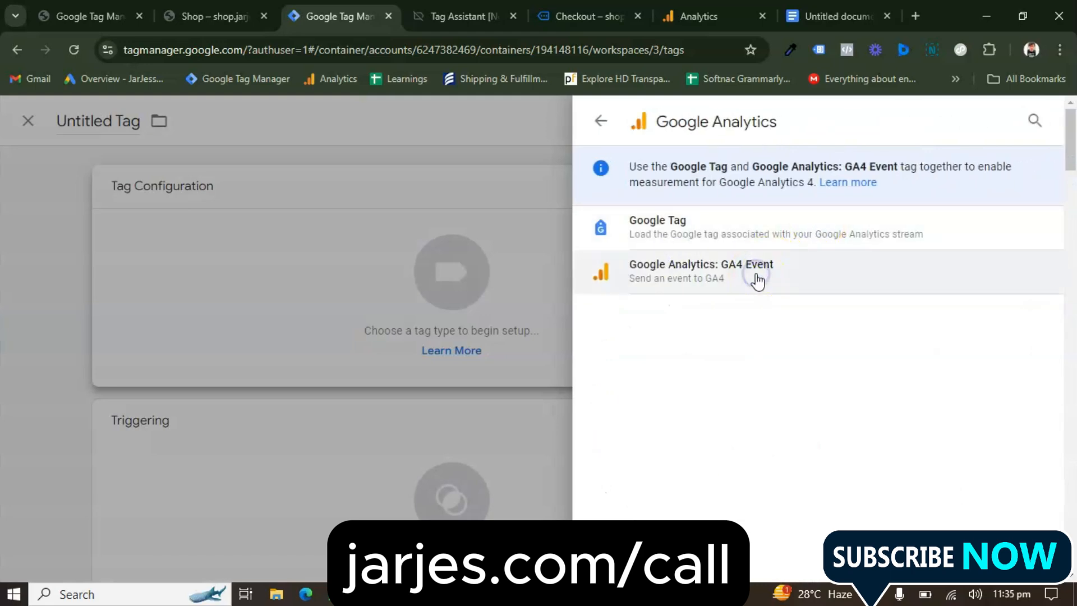
left_click(757, 279)
Set the new tag's measurement ID to G-DJMVLZSHXX and its event name to "initiate checkout"
left_click(374, 353)
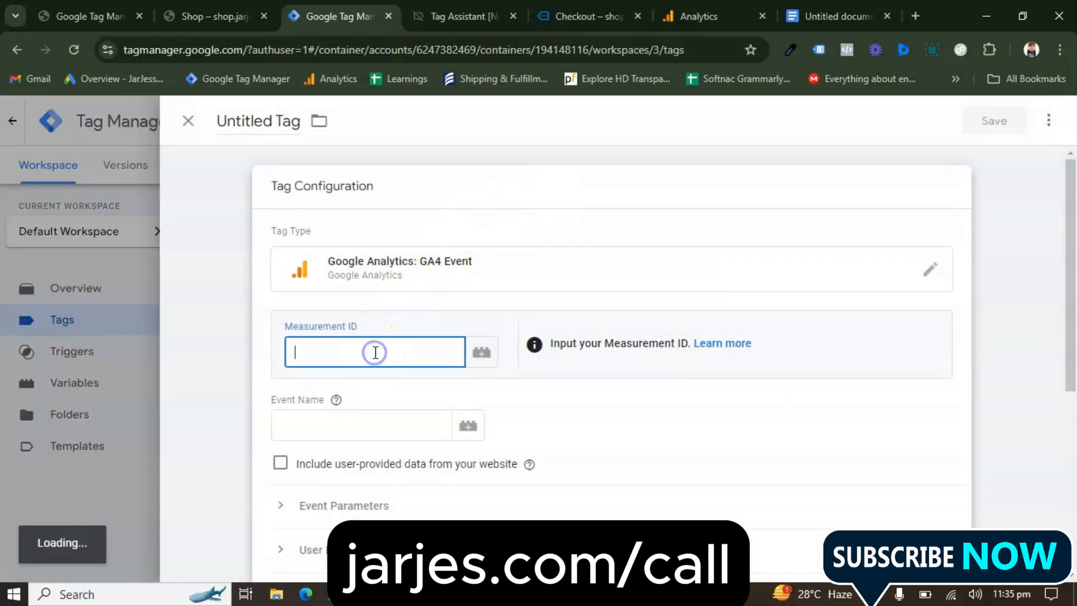
type("G-DJMVLZSHXX")
left_click(398, 420)
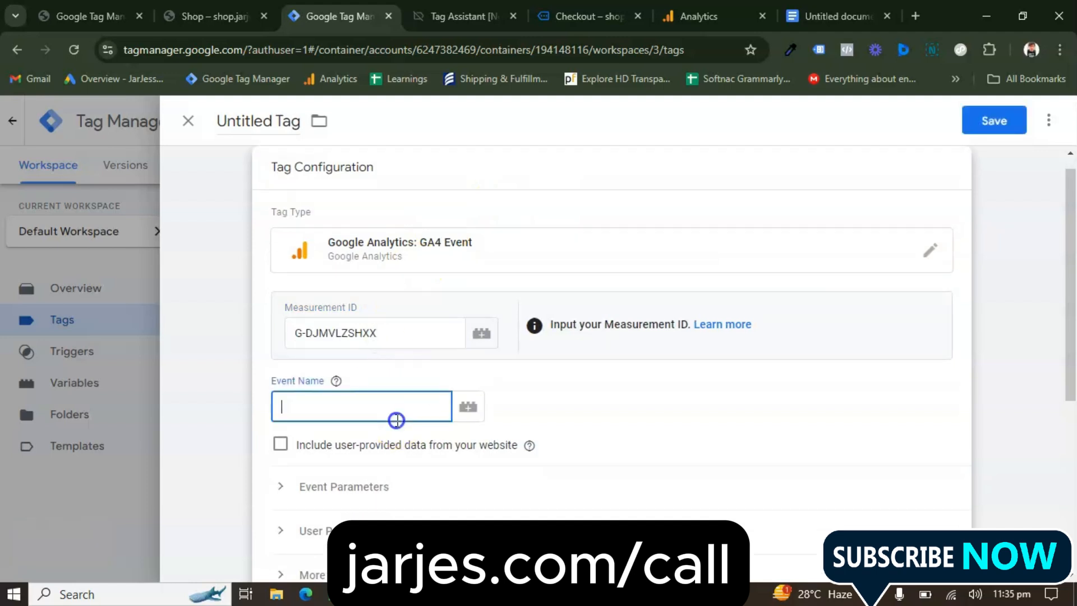
type("Initiate Checkout")
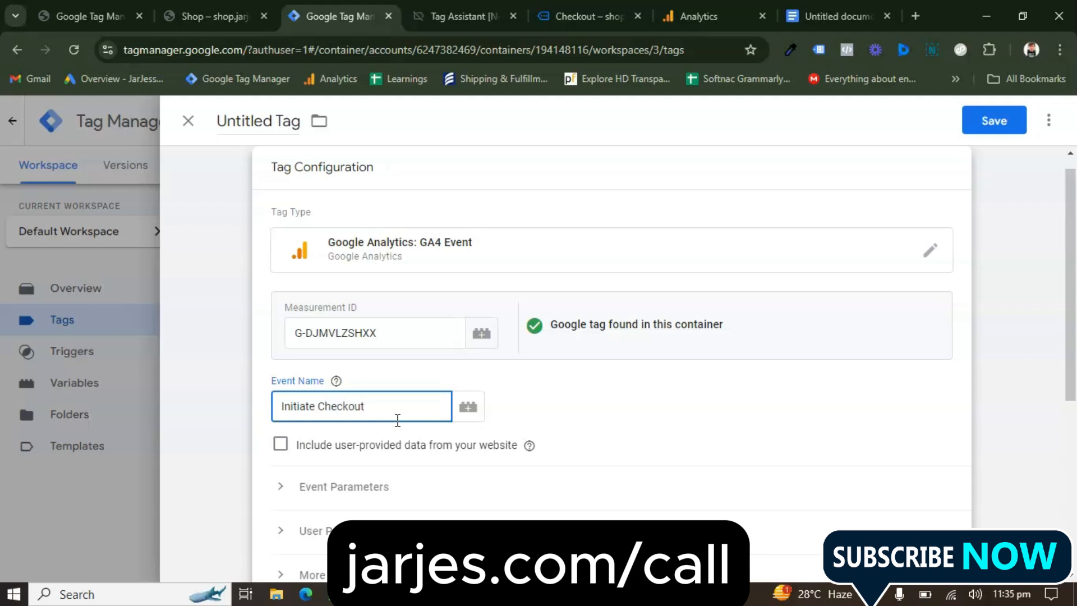
left_click(331, 411)
left_click(291, 405)
Expand the initiate checkout tag's event parameters and add an empty parameter row
scroll(440, 421, "down", 3)
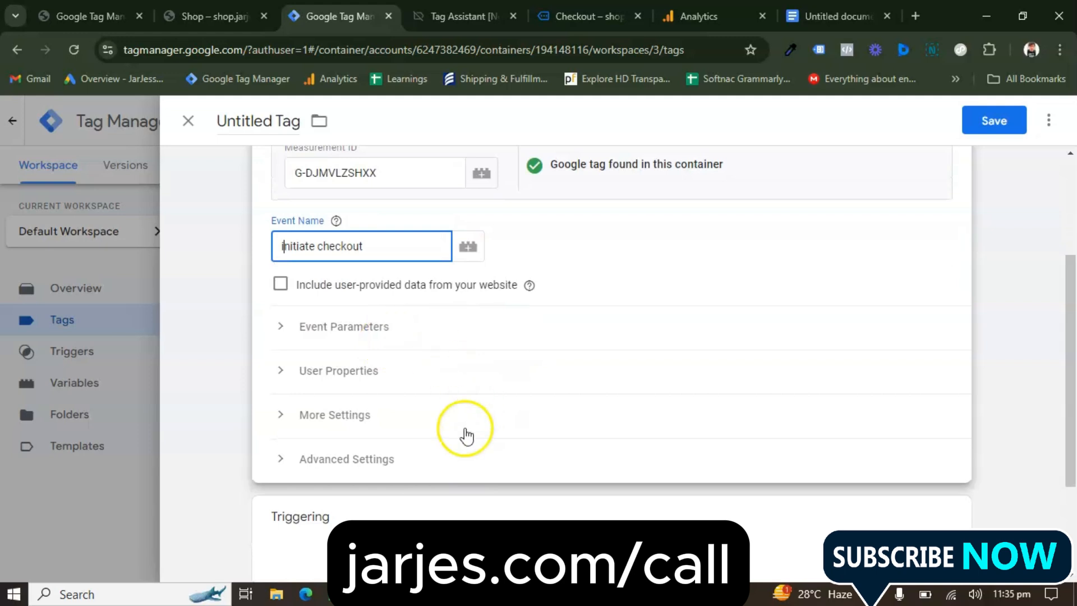
scroll(473, 421, "down", 1)
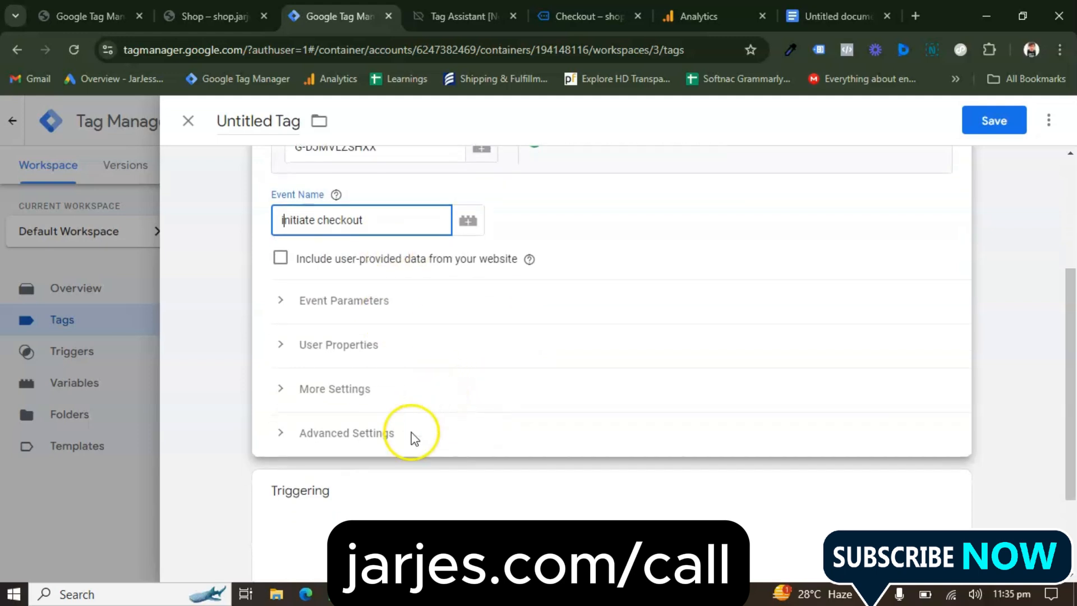
left_click(404, 453)
scroll(404, 453, "up", 1)
left_click(306, 384)
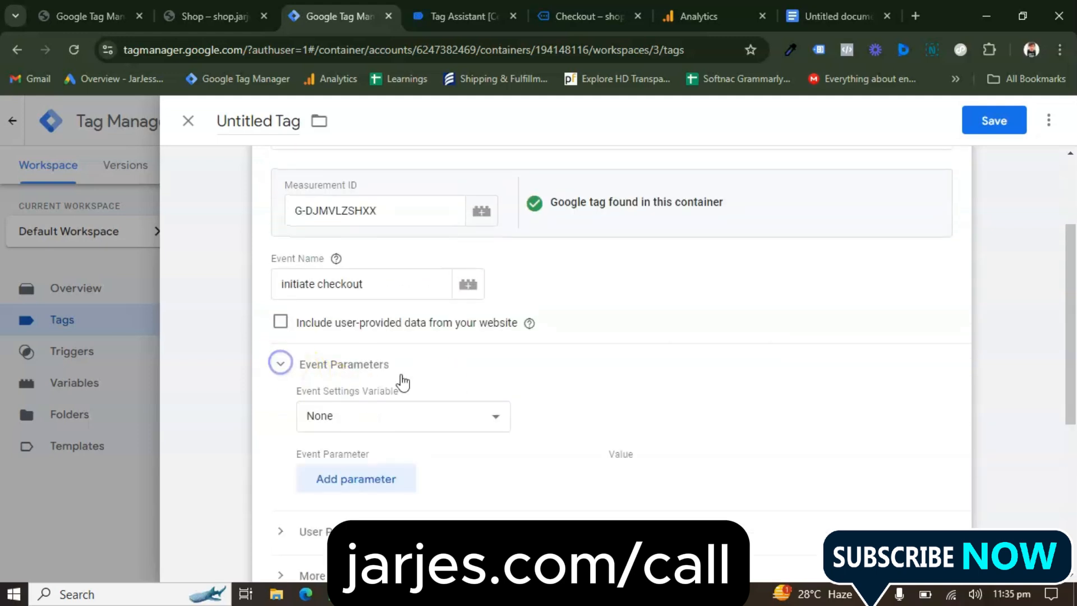
scroll(435, 387, "down", 2)
left_click(385, 362)
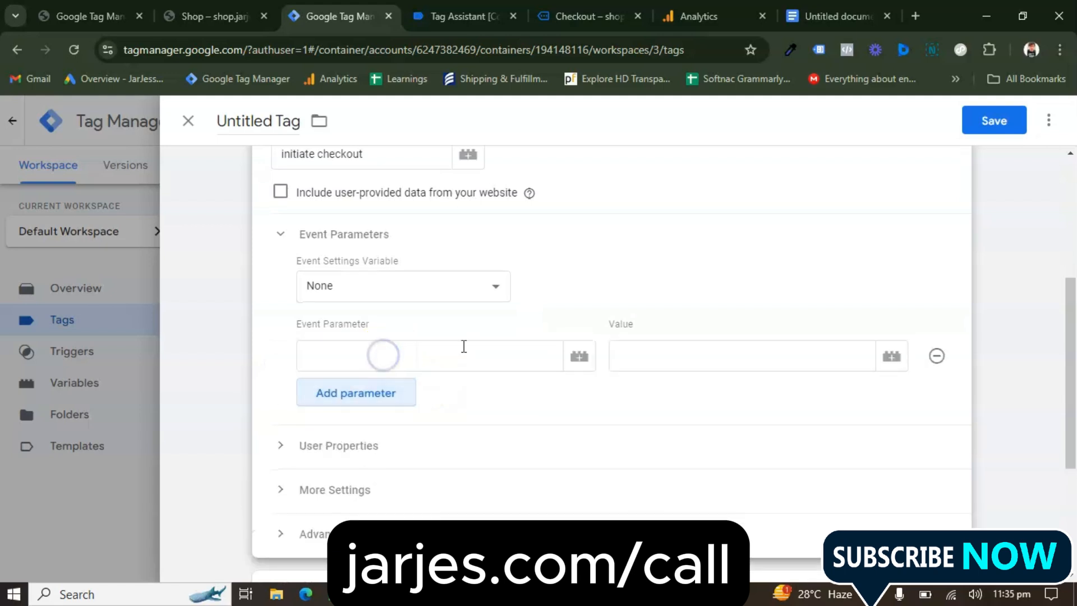
scroll(466, 347, "down", 1)
left_click(378, 318)
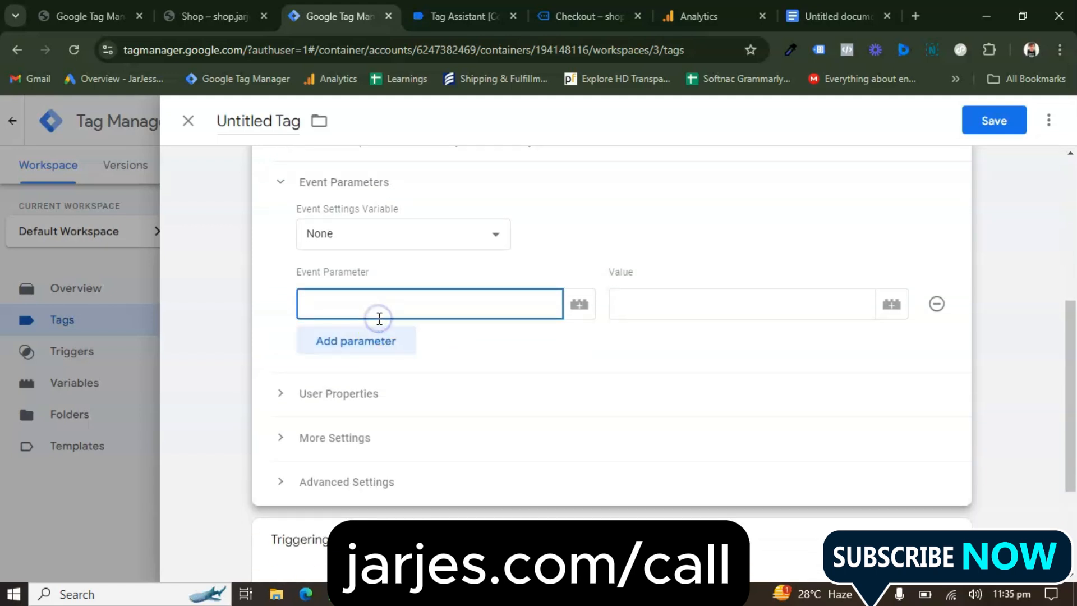
type("value")
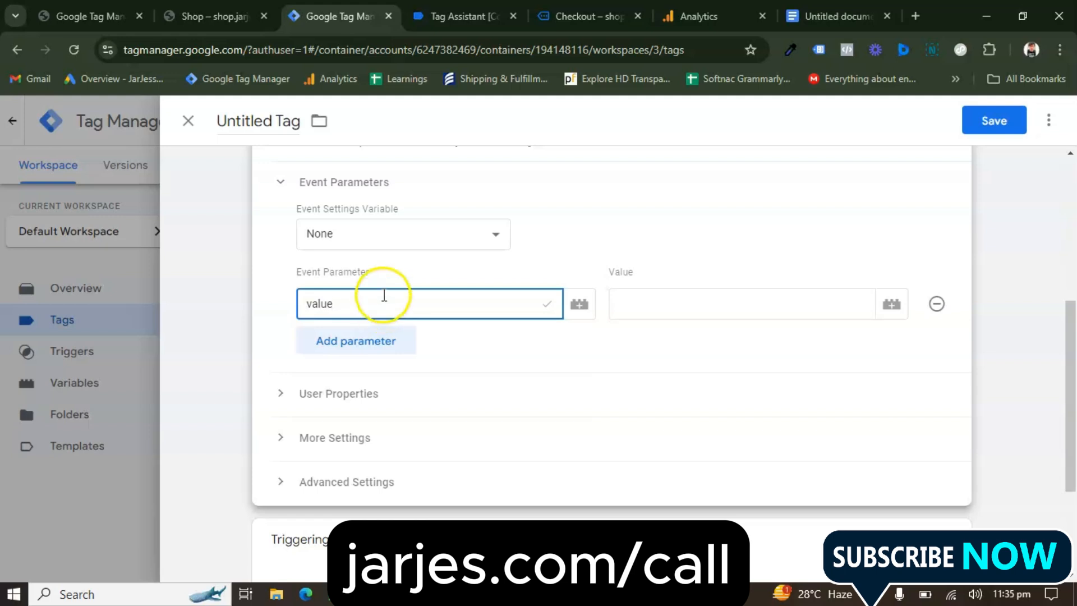
key("BackSpace")
key("BackSpace")
key("BackSpace")
key("BackSpace")
key("BackSpace")
Set the initiate checkout tag's first event parameter to currency with the DLV- Currency variable as its value
type("cure")
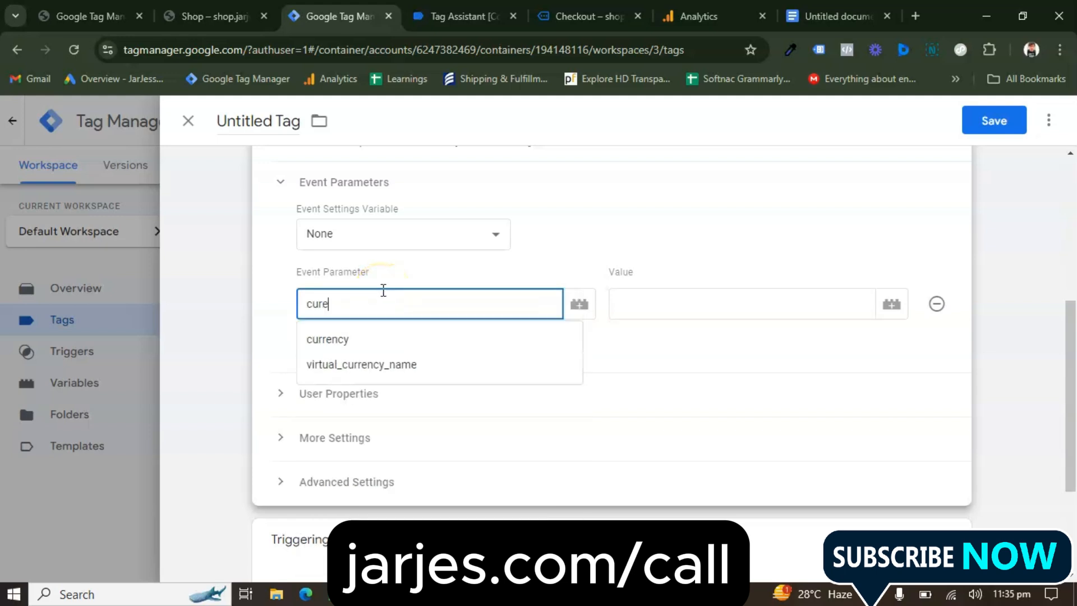
left_click(356, 338)
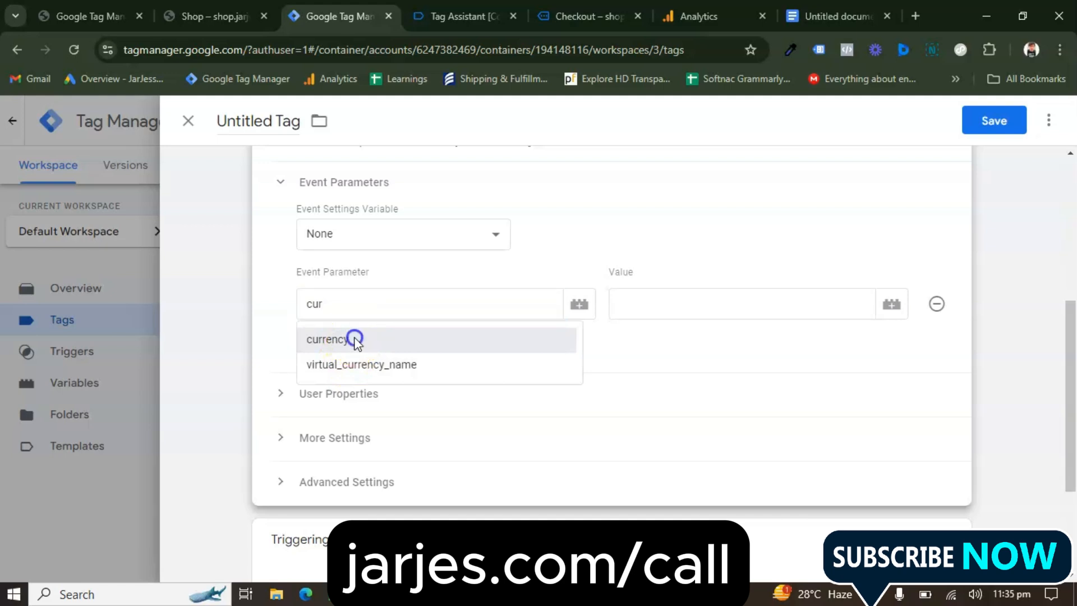
left_click(897, 307)
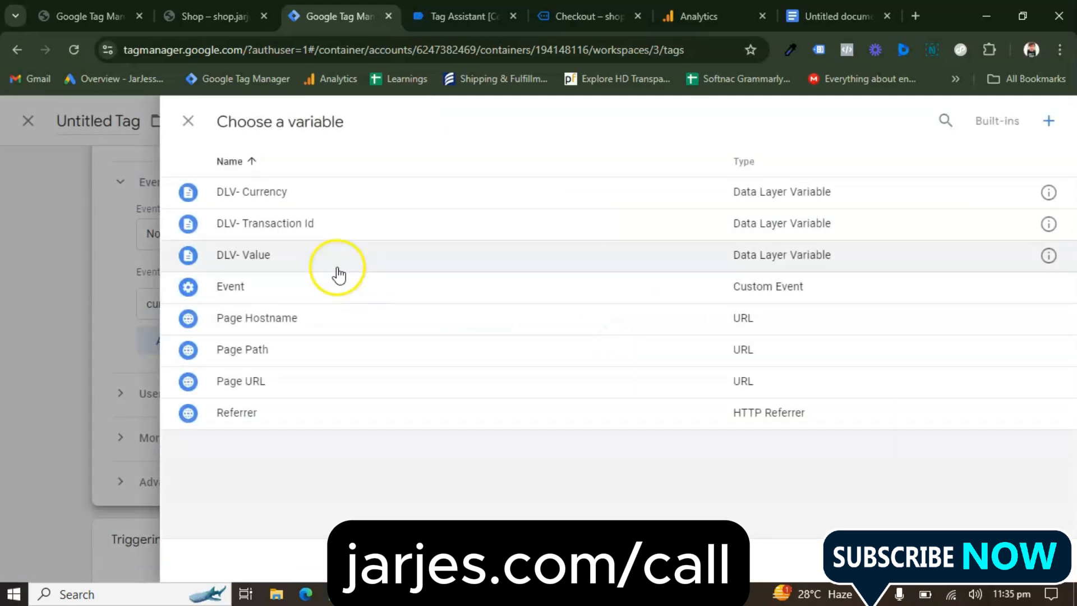
left_click(304, 196)
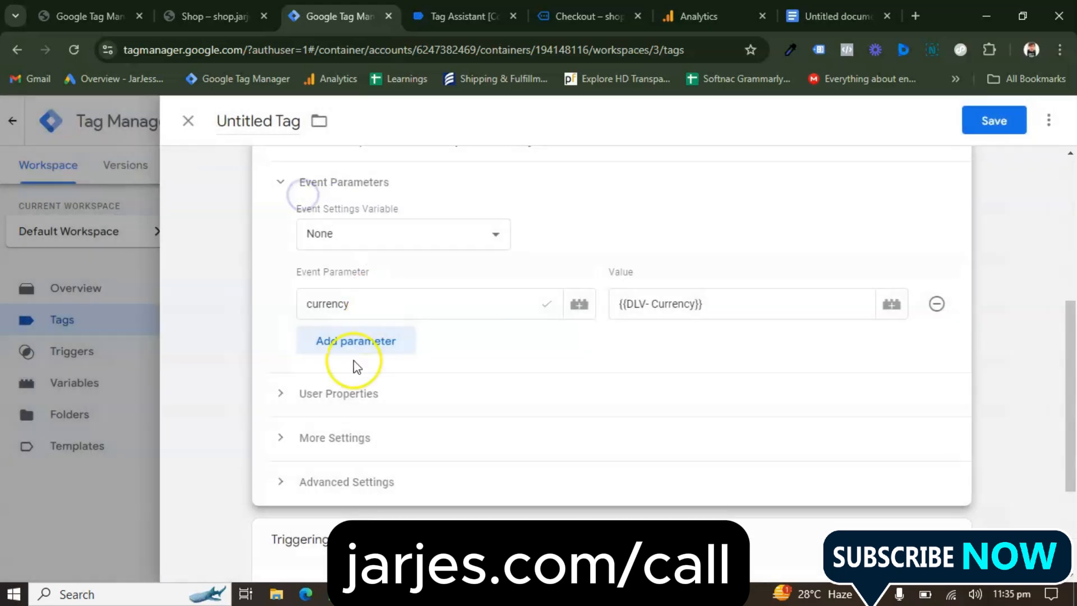
Add a value event parameter to the initiate checkout tag and assign it the DLV- Value variable
left_click(361, 341)
left_click(390, 357)
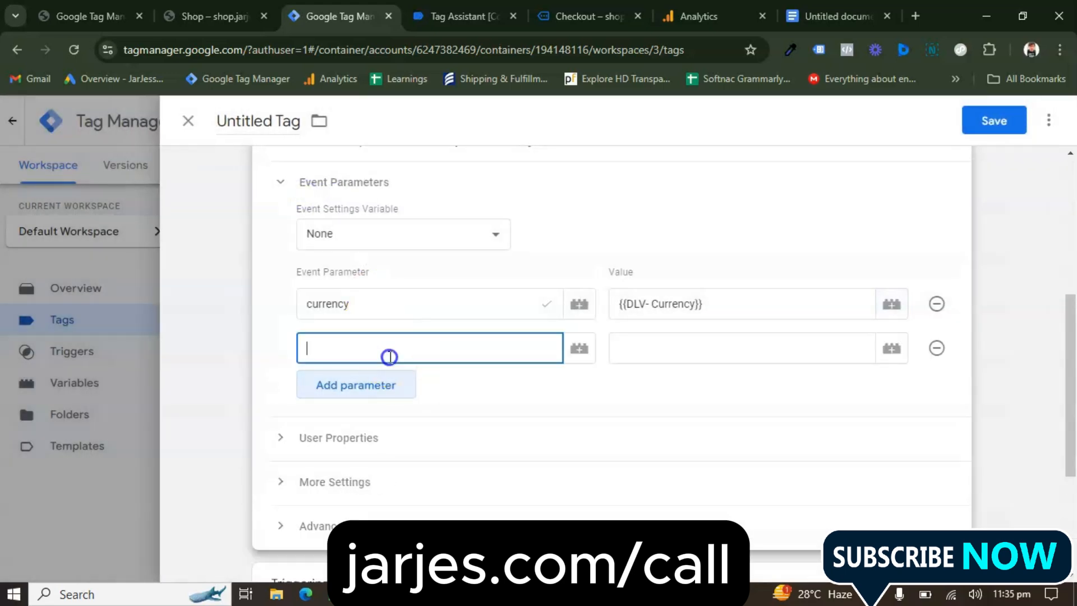
type("va")
left_click(373, 380)
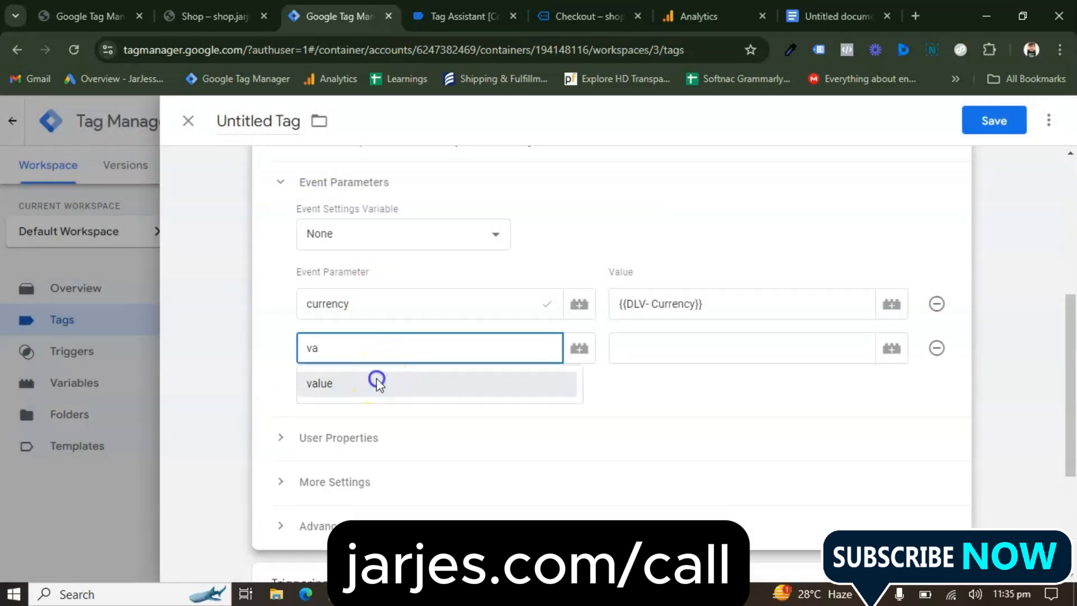
left_click(891, 349)
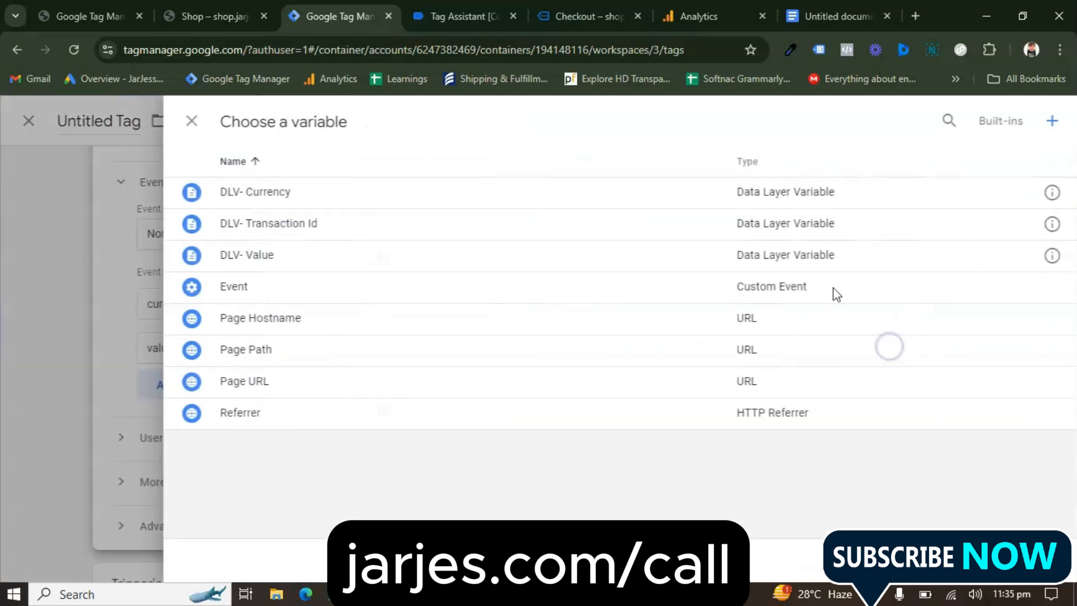
left_click(483, 256)
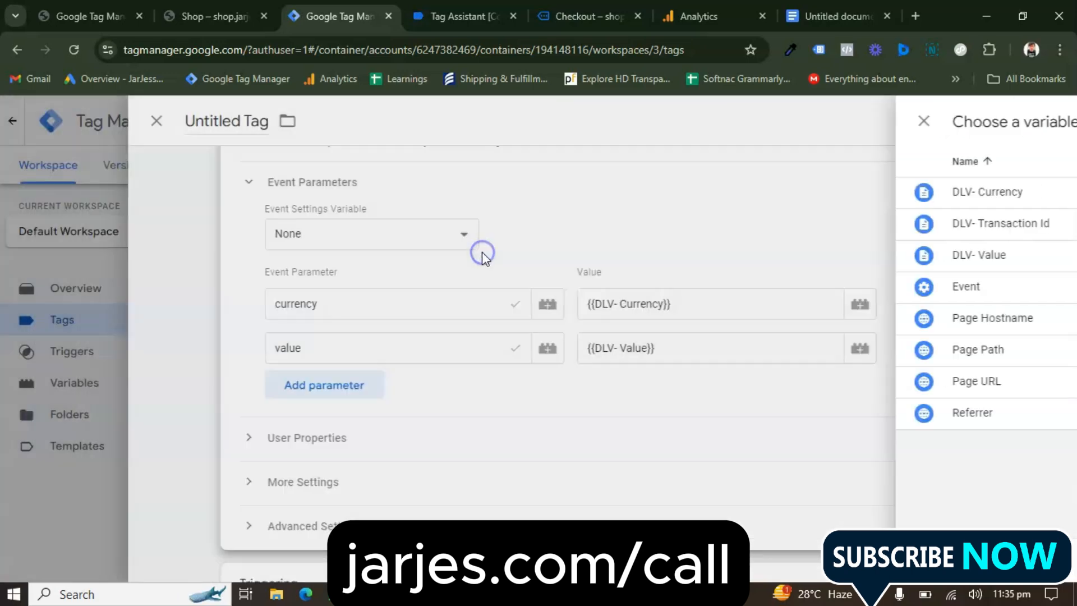
Assign the Begin Checkout Event trigger to the initiate checkout tag
scroll(391, 344, "down", 4)
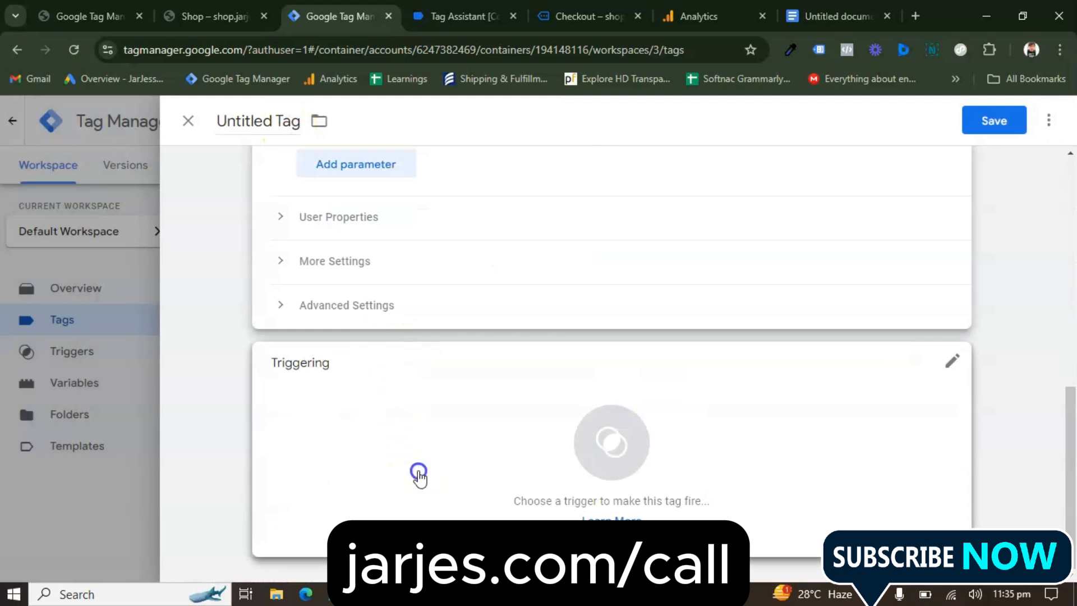
left_click(418, 474)
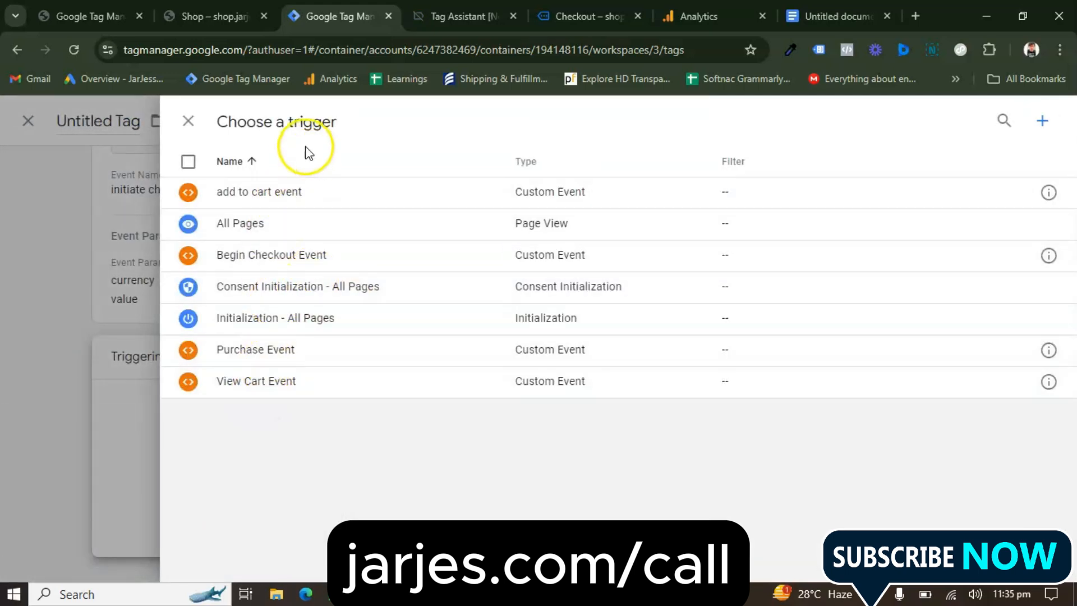
left_click(278, 256)
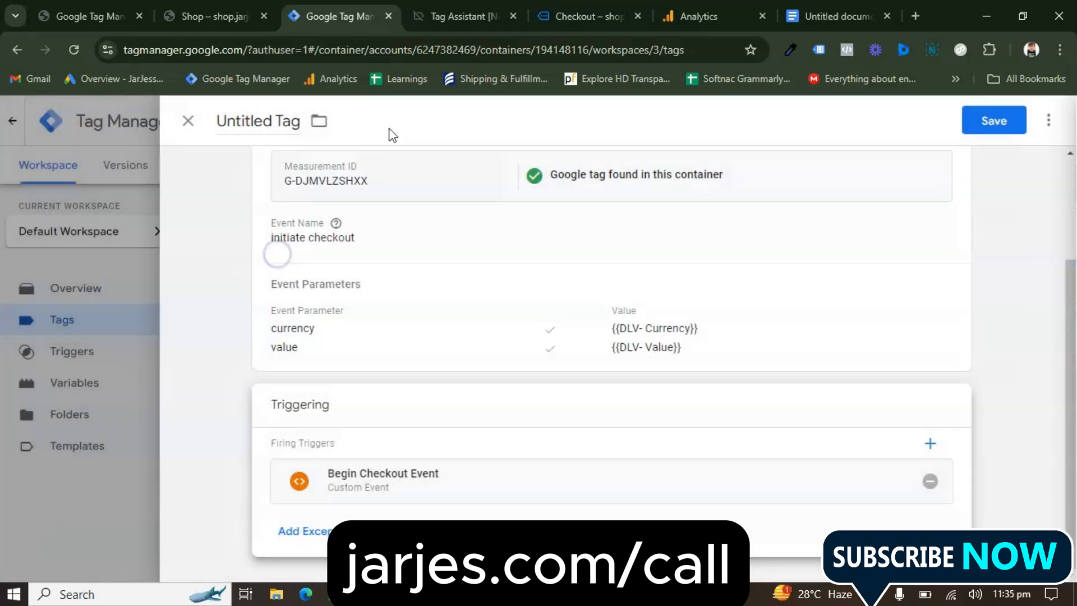
Name the tag "GA4 Event Initiate Checkout" and save it
left_click(268, 128)
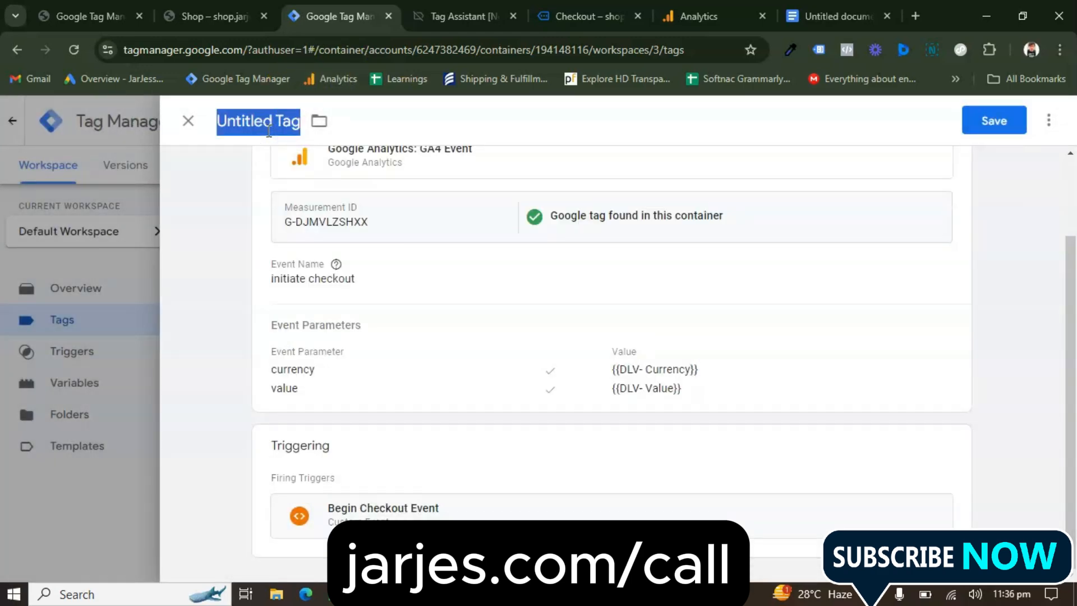
type("GA4 Event Initiat")
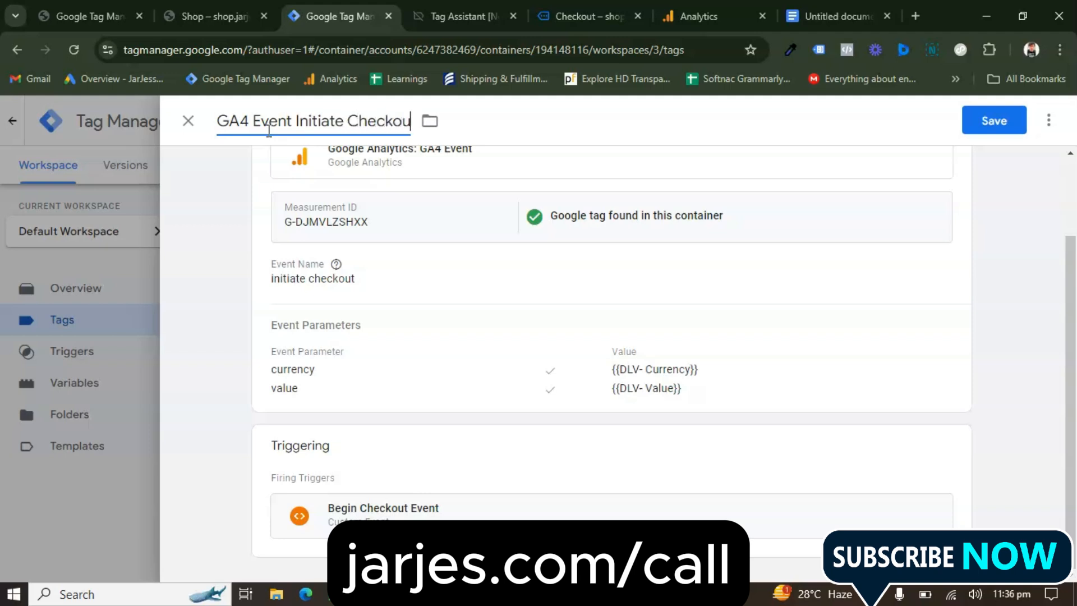
left_click(1004, 118)
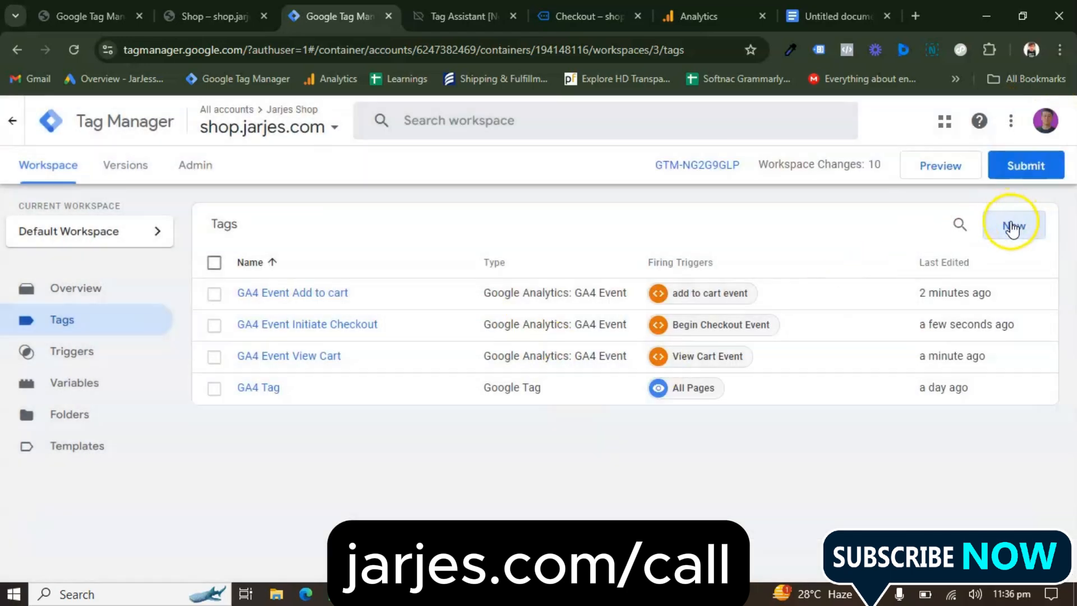
Create a new tag of type Google Analytics: GA4 Event for the purchase event
left_click(1012, 225)
left_click(352, 257)
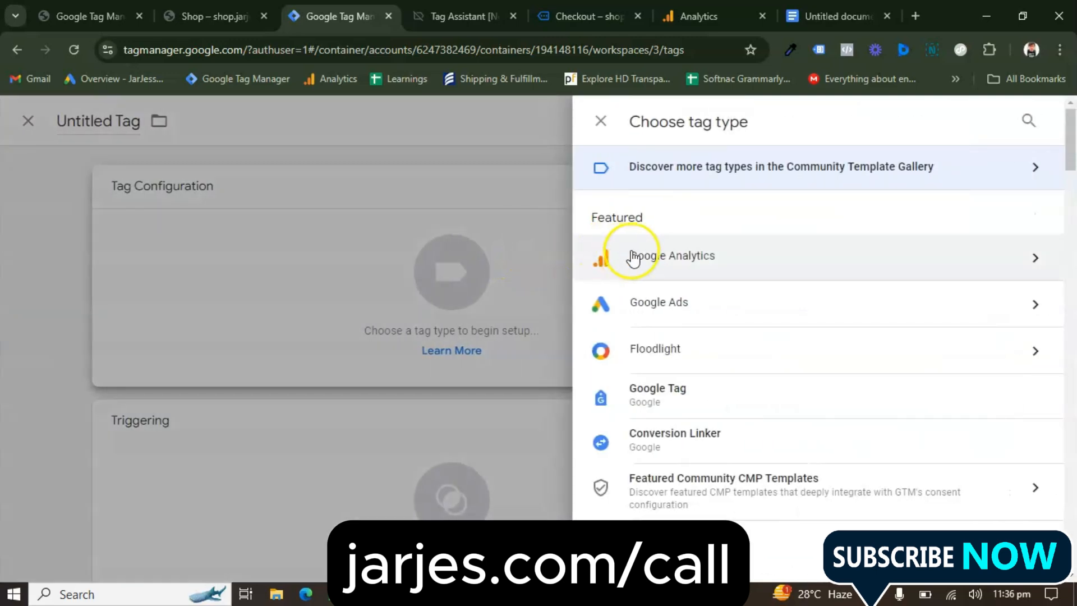
left_click(634, 252)
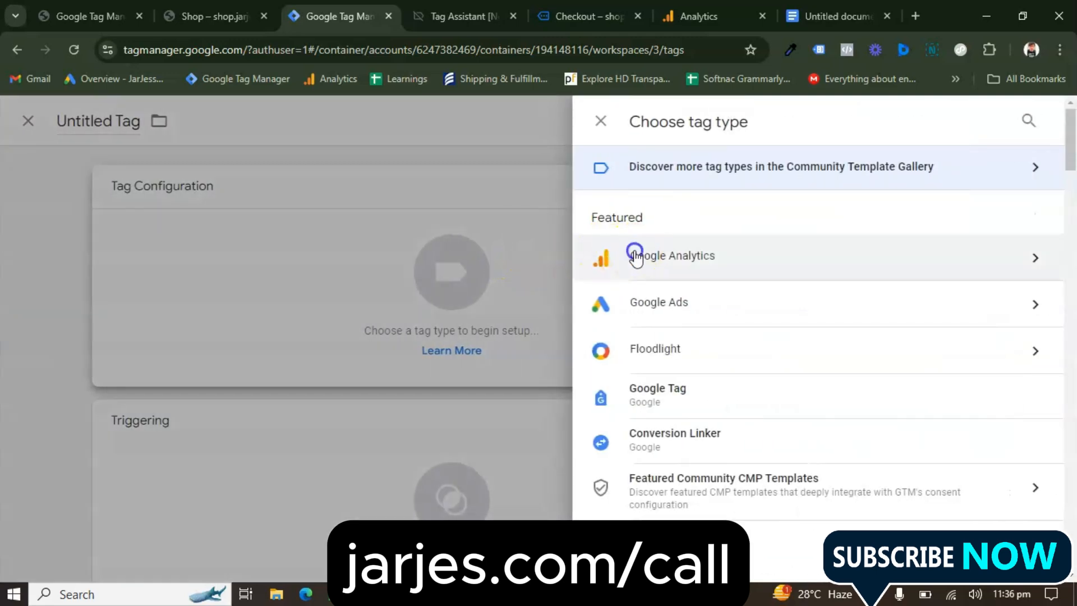
left_click(692, 277)
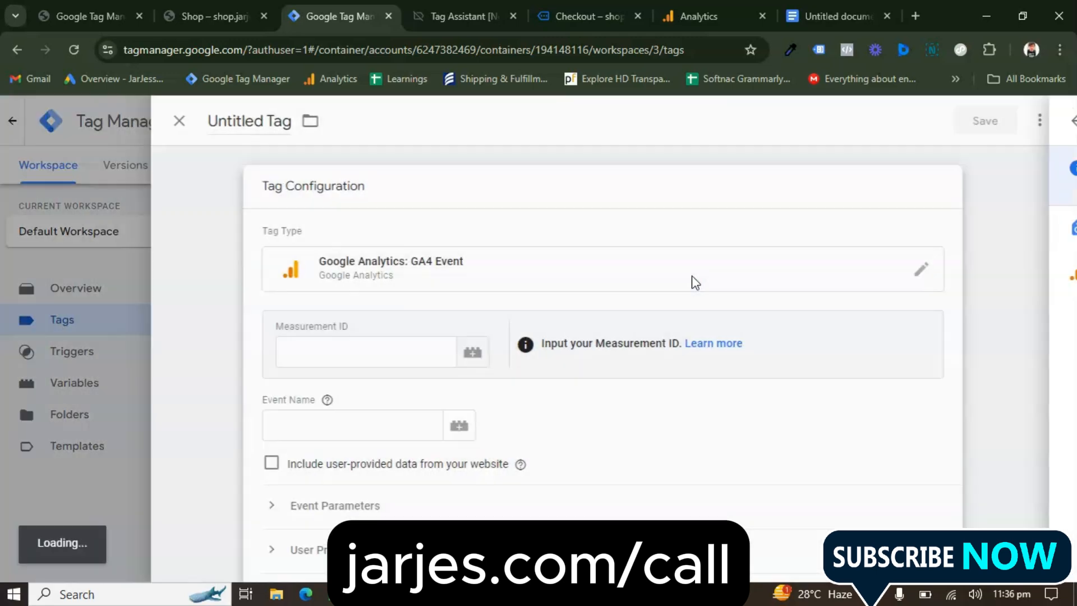
Set the new tag's measurement ID to G-DJMVLZSHXX and its event name to "purchase"
left_click(364, 340)
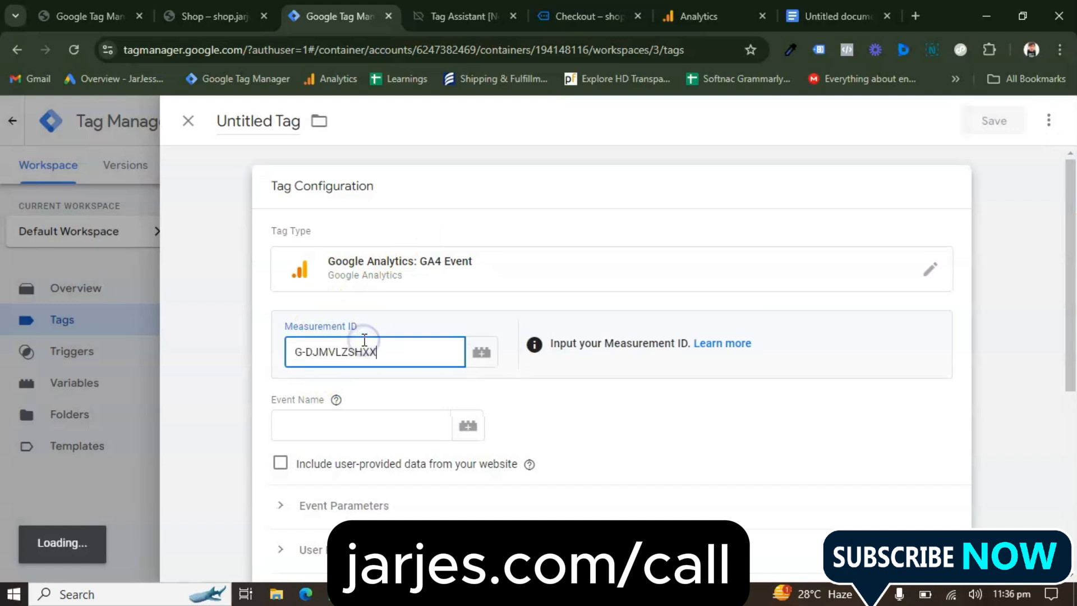
scroll(364, 340, "down", 1)
left_click(368, 400)
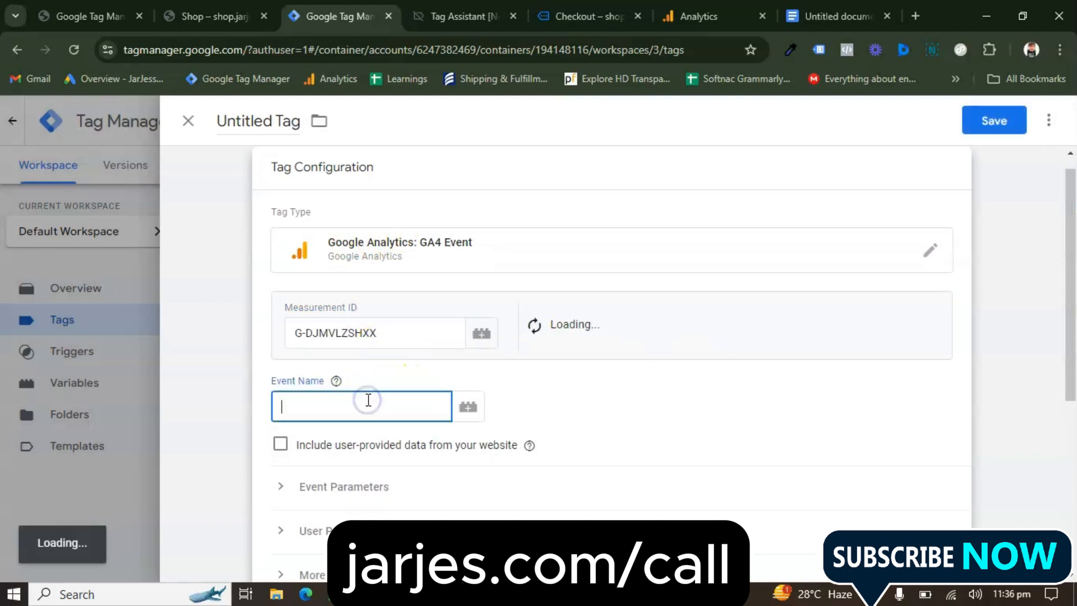
type("purchase")
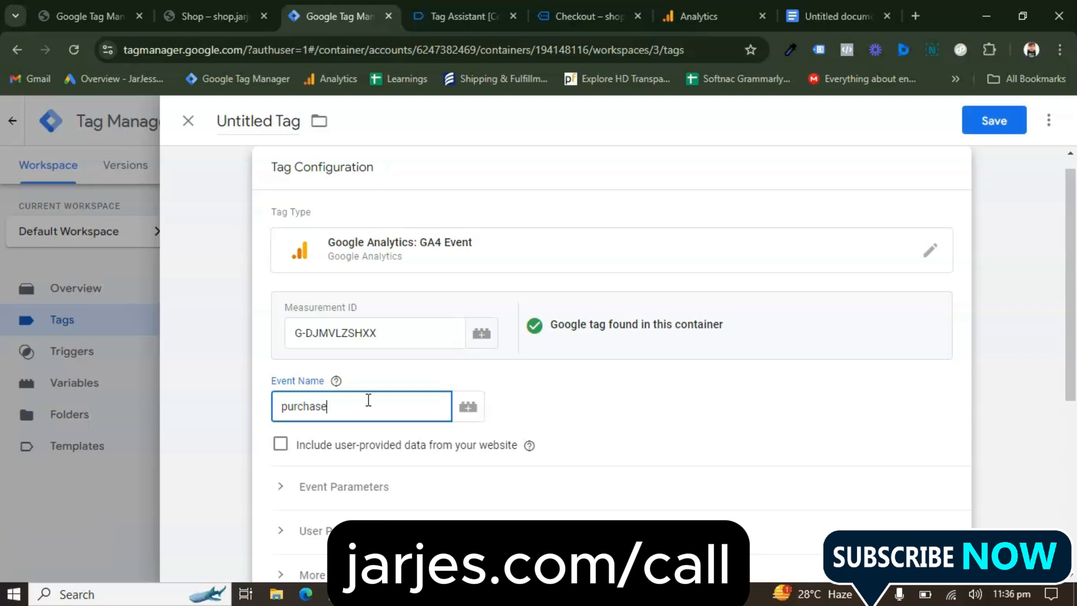
Add a currency event parameter to the purchase tag and assign it the DLV- Currency variable
scroll(365, 400, "down", 2)
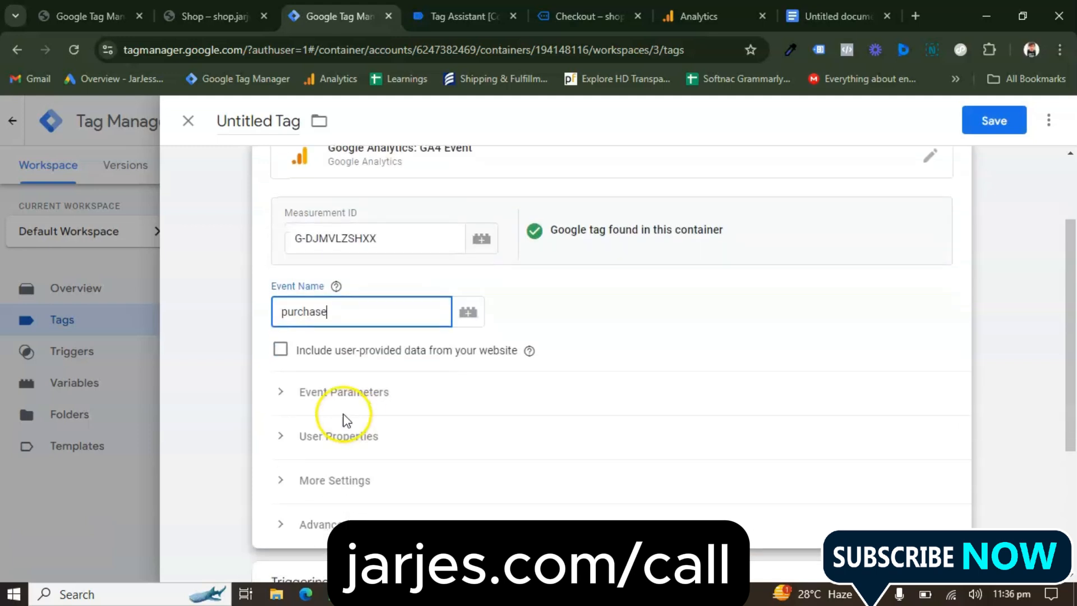
left_click(338, 393)
scroll(416, 447, "down", 3)
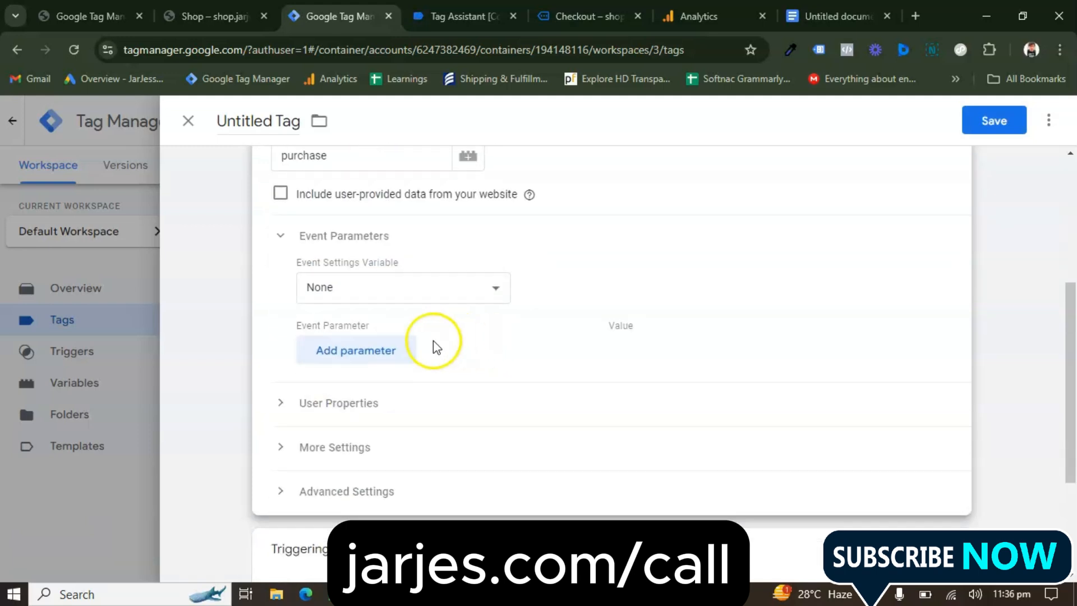
left_click(393, 347)
left_click(399, 365)
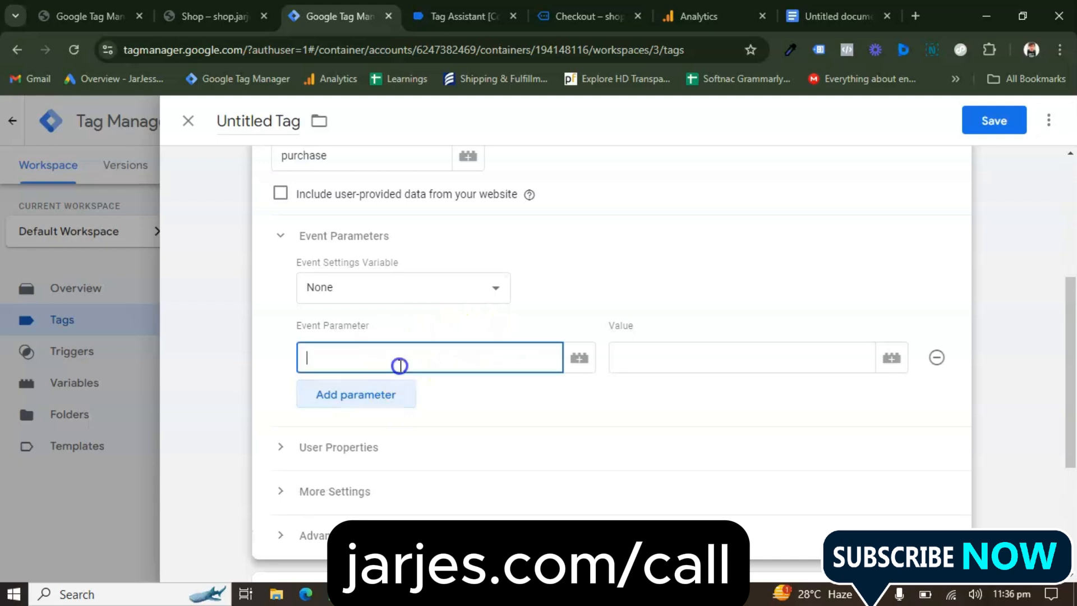
type("curr")
left_click(392, 391)
left_click(678, 344)
left_click(892, 357)
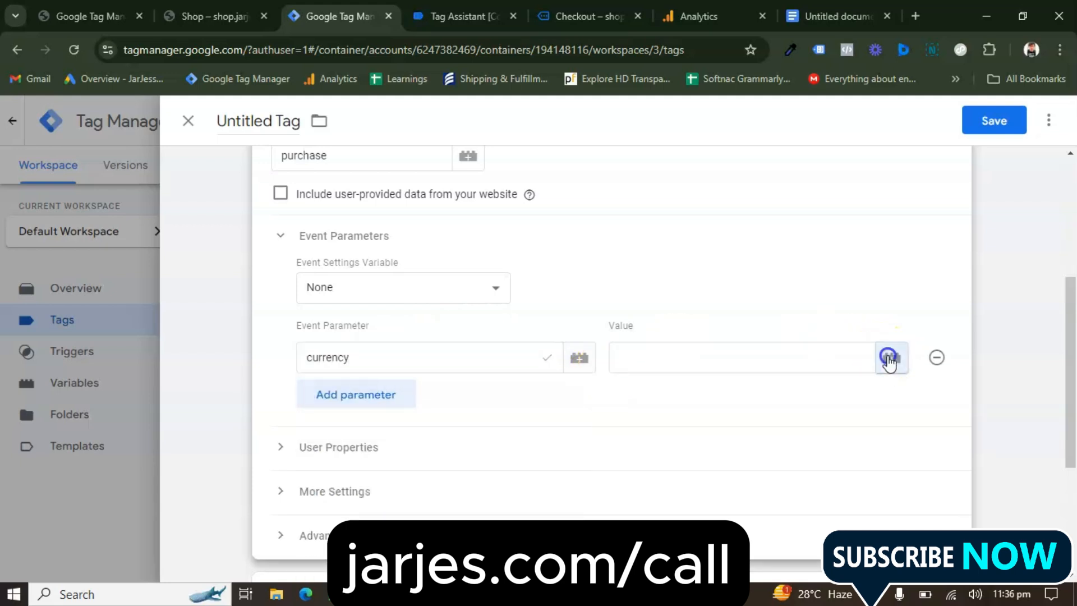
left_click(630, 196)
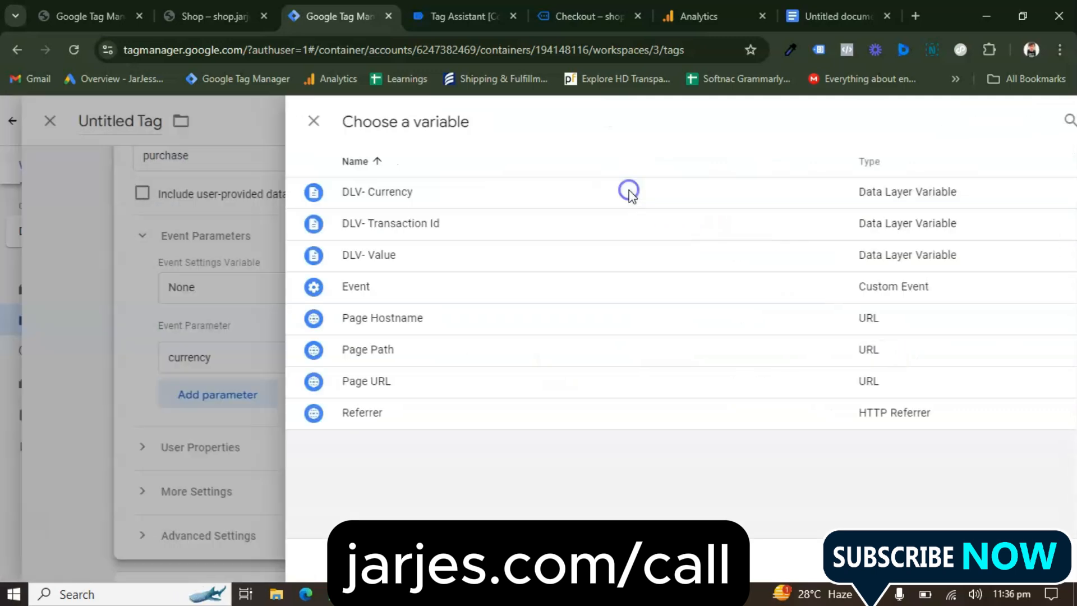
Add a transaction_id event parameter to the purchase tag and assign it the DLV- Transaction Id variable
left_click(360, 395)
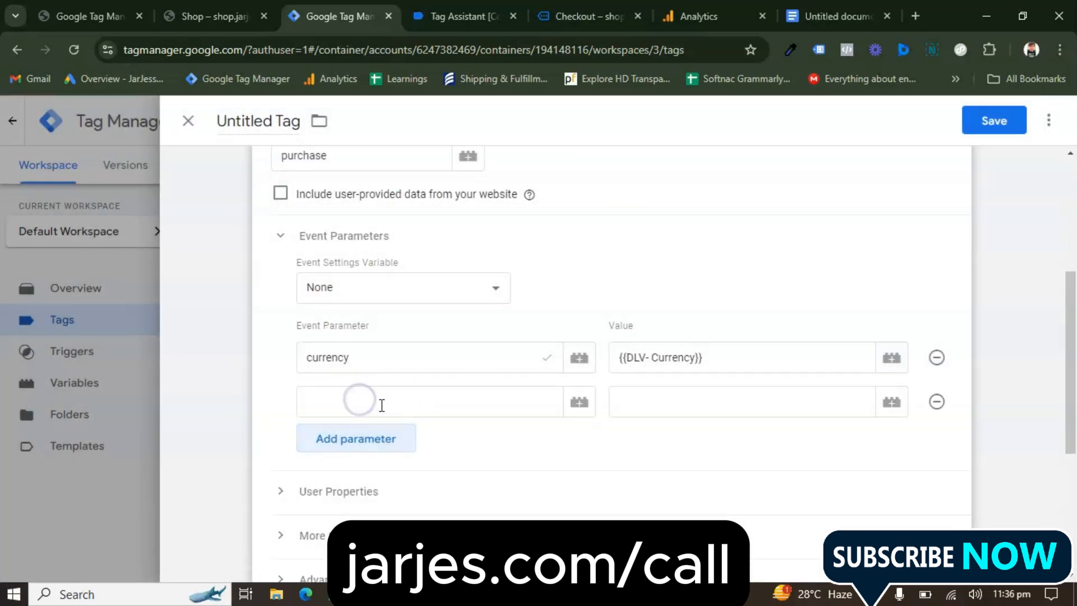
left_click(380, 404)
type("tra")
left_click(378, 438)
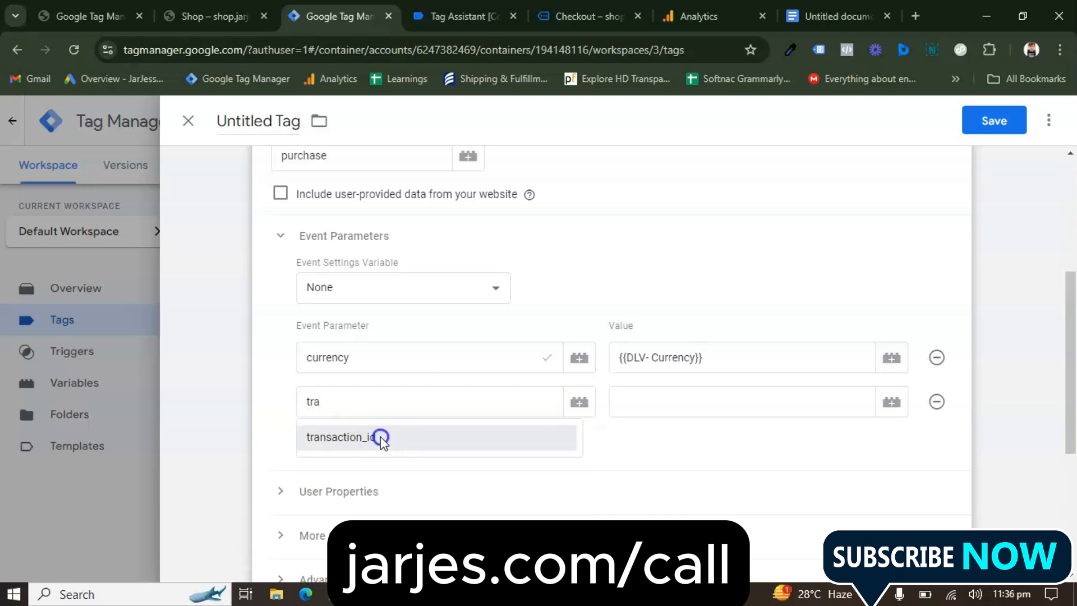
left_click(893, 402)
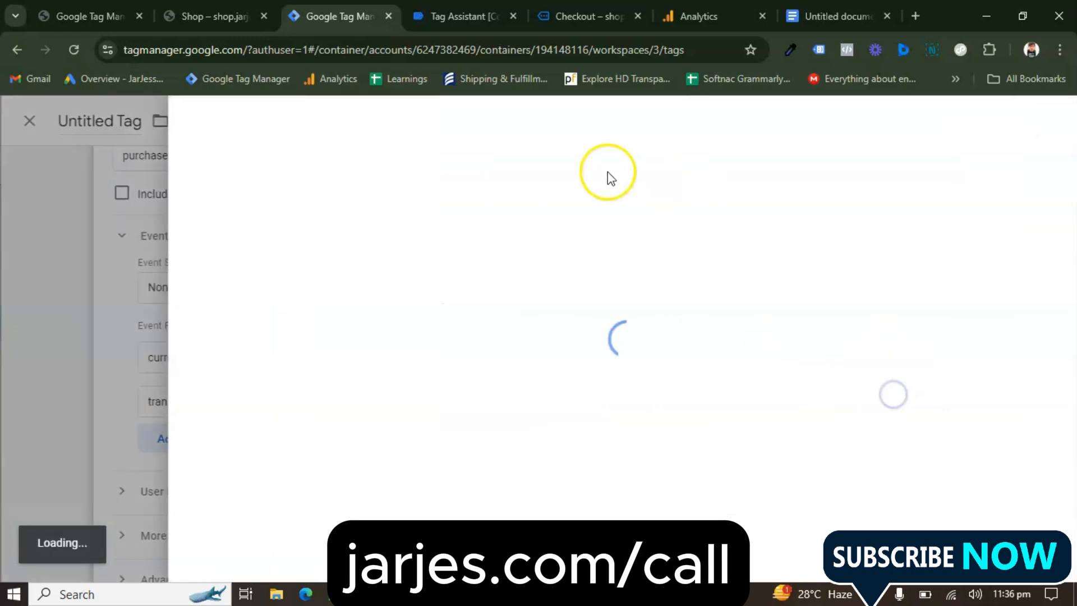
left_click(266, 230)
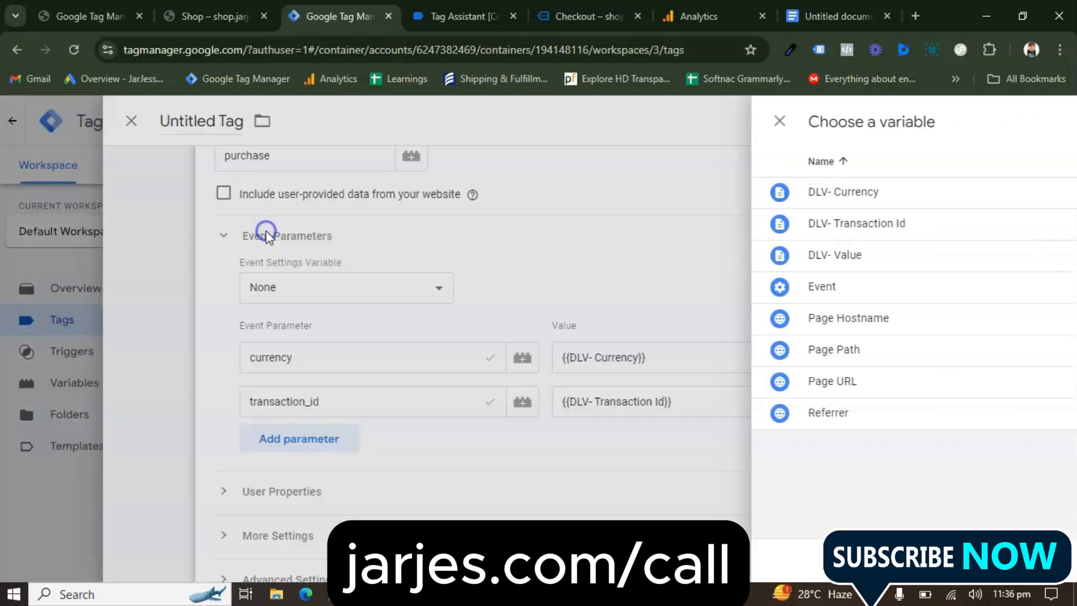
Add a value event parameter to the purchase tag and assign it the DLV- Value variable
left_click(375, 437)
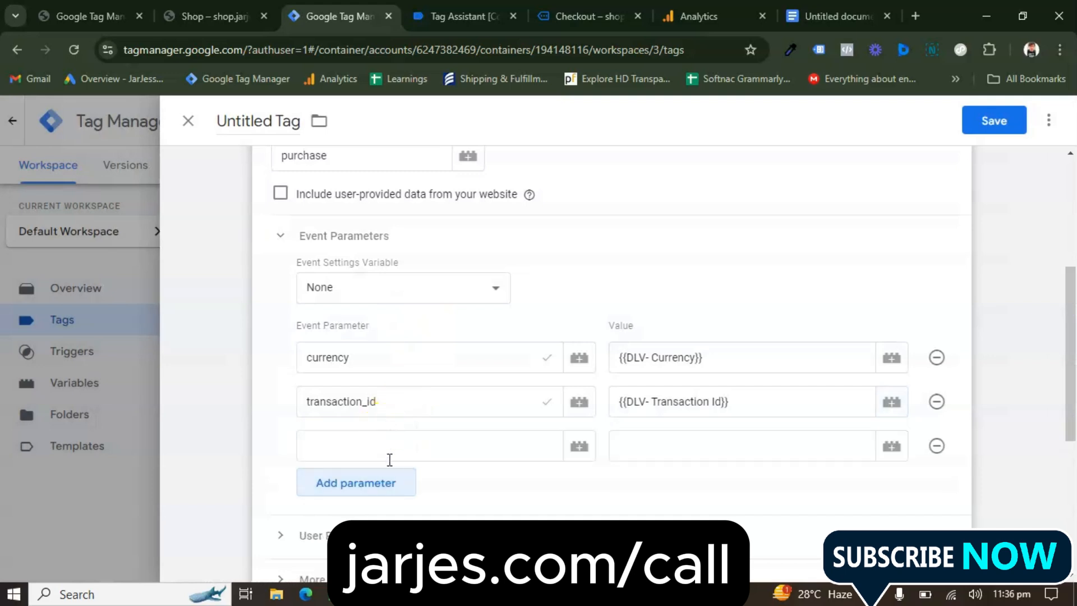
left_click(388, 456)
type("val")
left_click(388, 484)
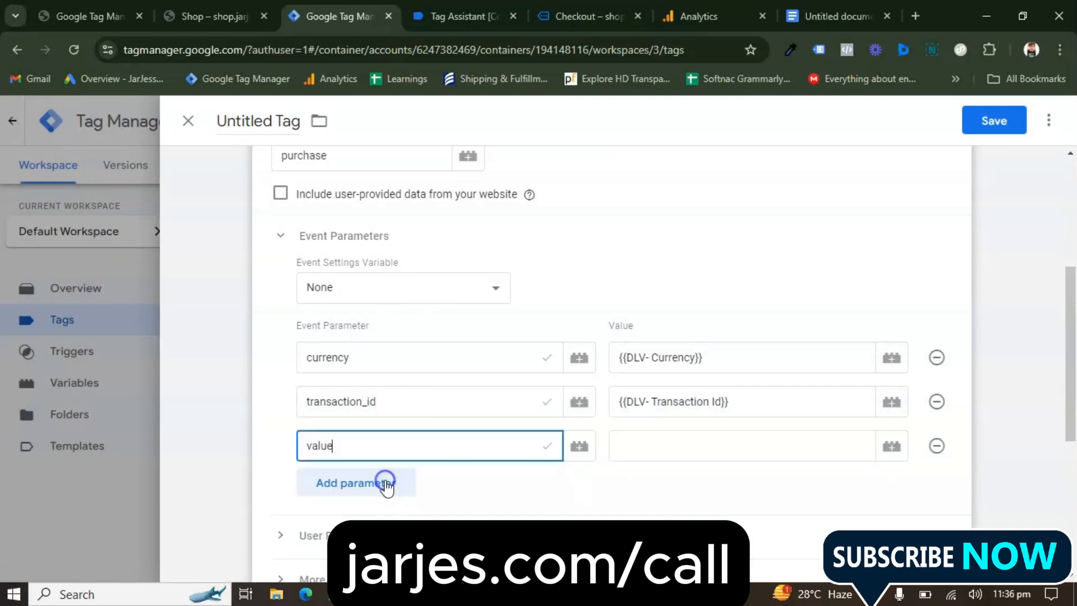
left_click(891, 448)
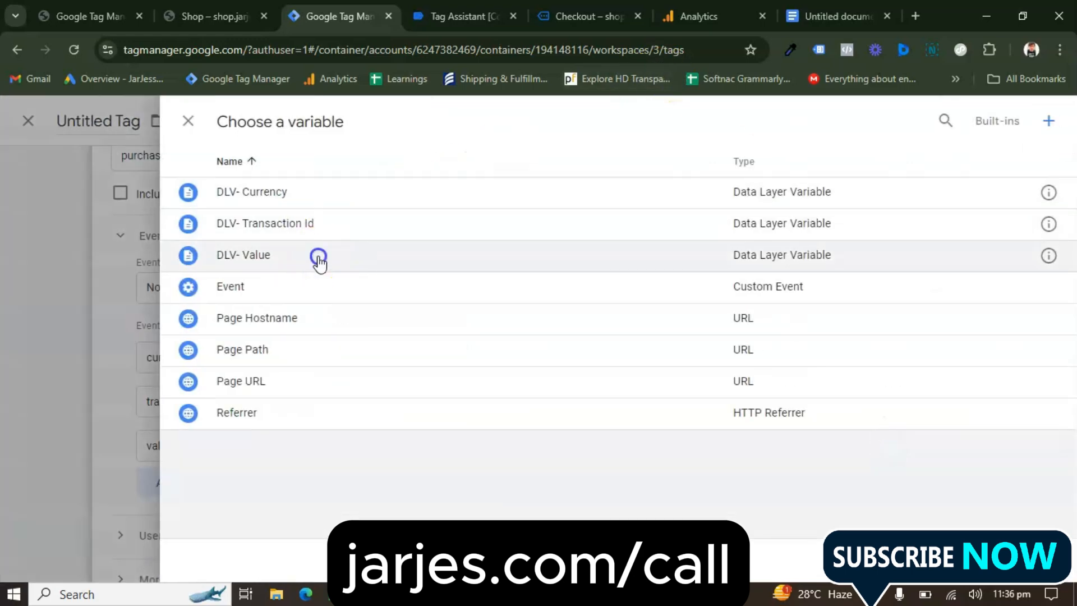
left_click(318, 256)
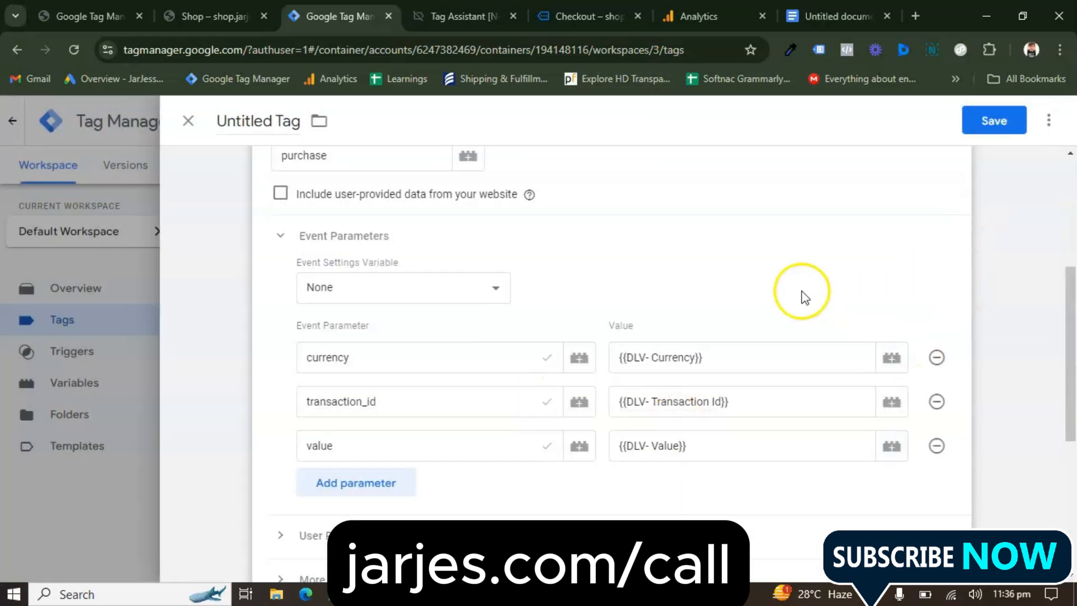
Assign the Purchase Event trigger to the purchase tag
scroll(685, 250, "up", 4)
scroll(485, 234, "down", 10)
left_click(449, 454)
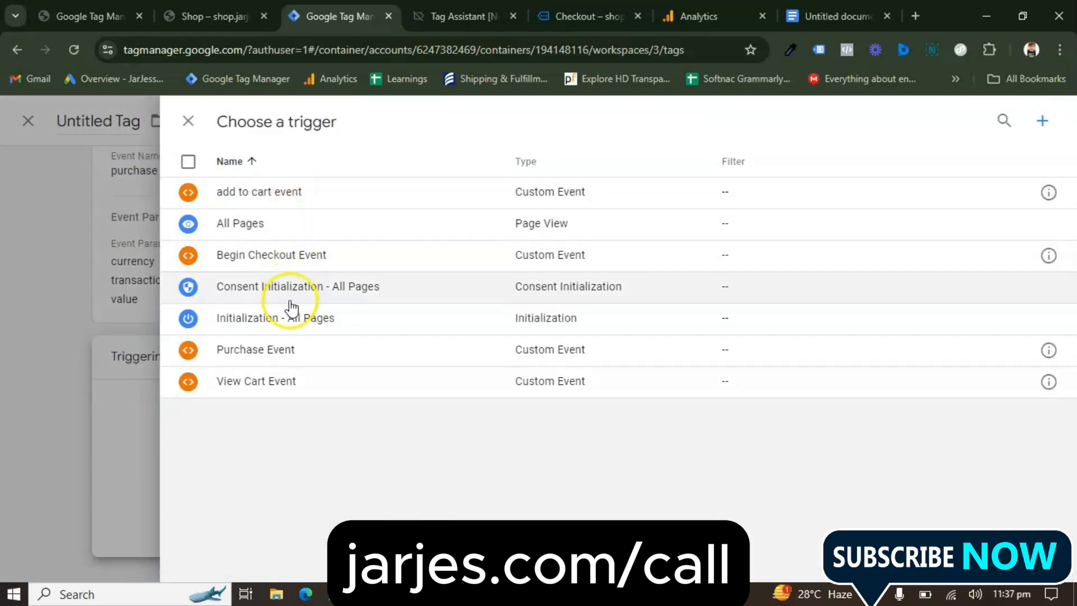
left_click(272, 351)
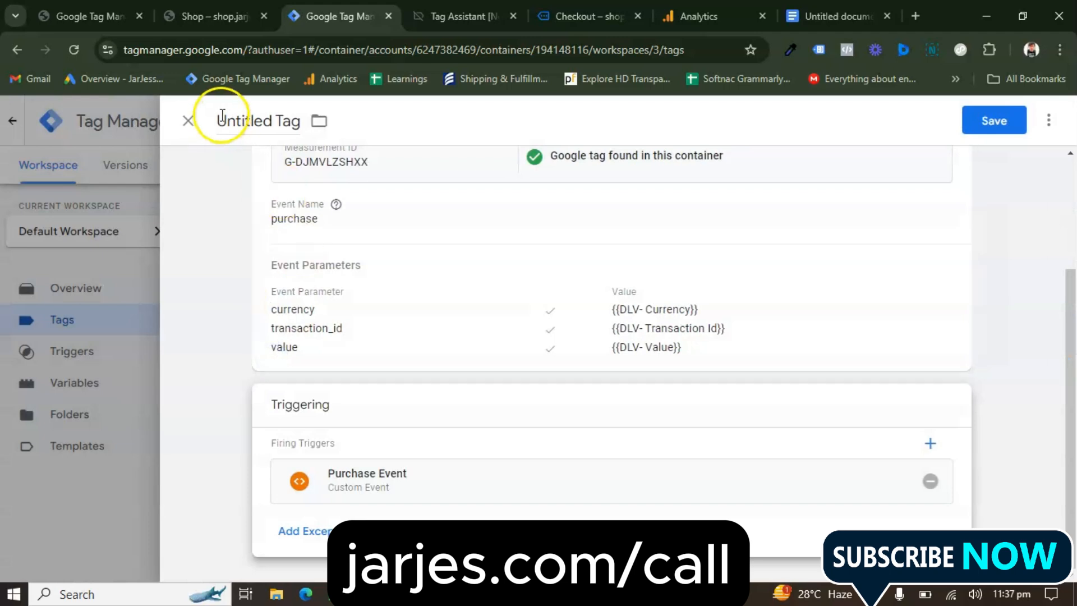
Name the tag "GA4 Event purchase" and save it
left_click(245, 119)
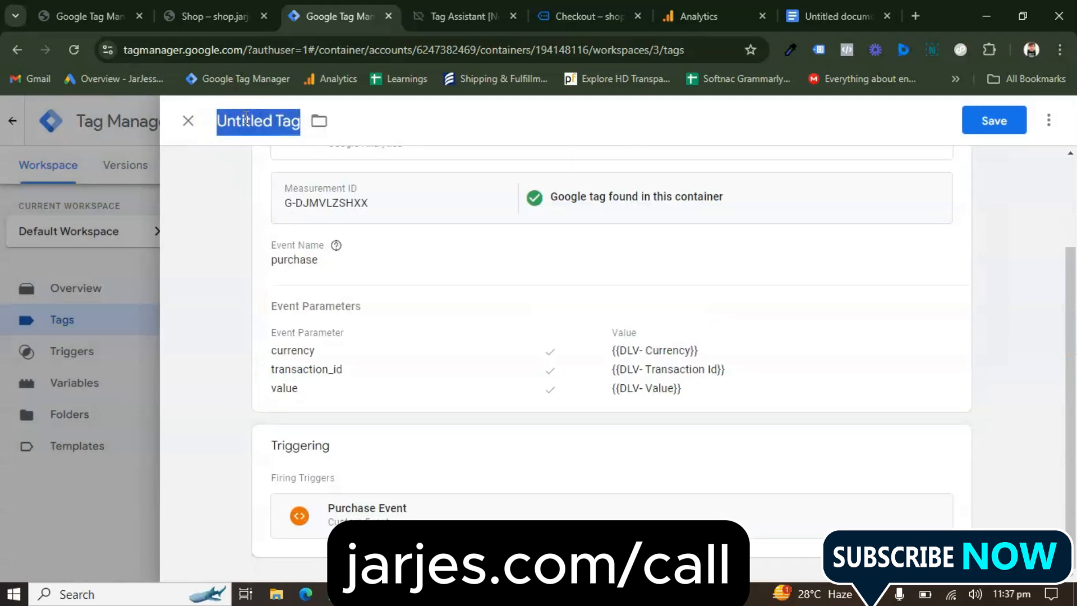
type("GA4 Event purchase")
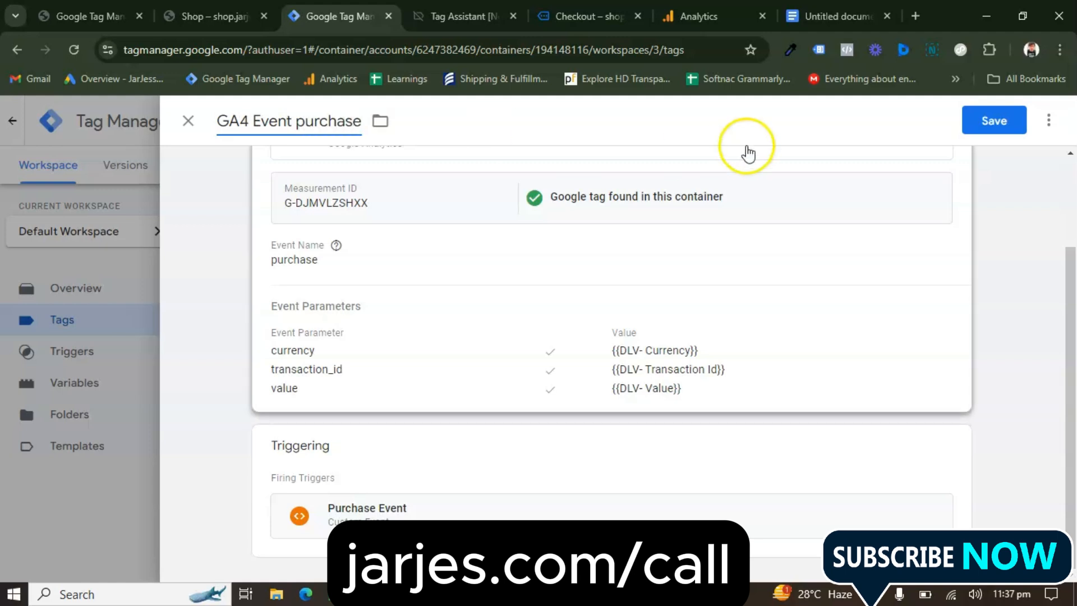
left_click(972, 120)
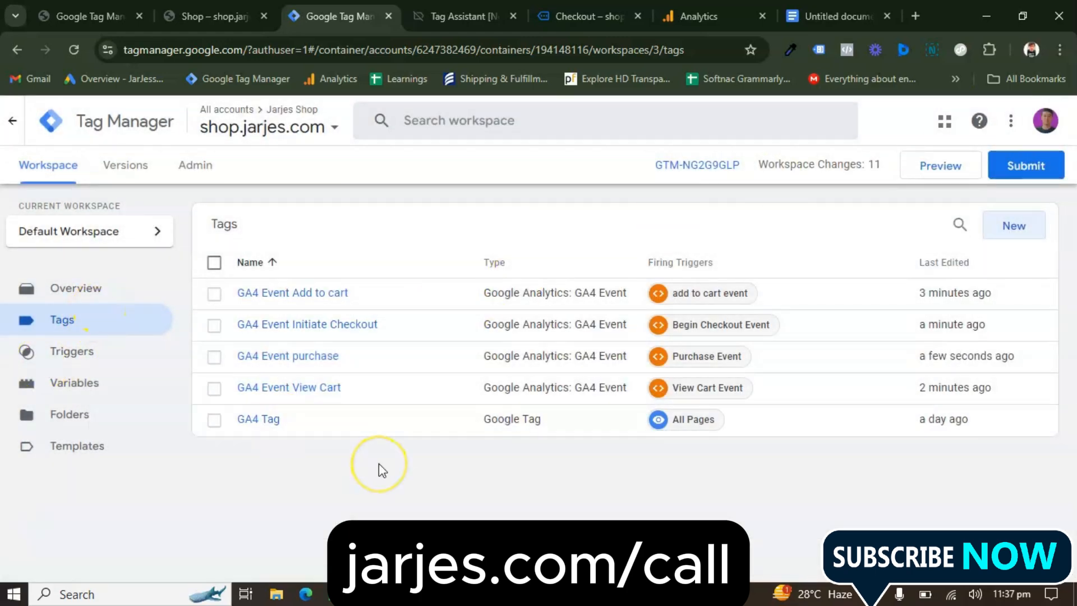
Switch to Tag Assistant and stop the disconnected jarjes.com debug session
left_click(425, 69)
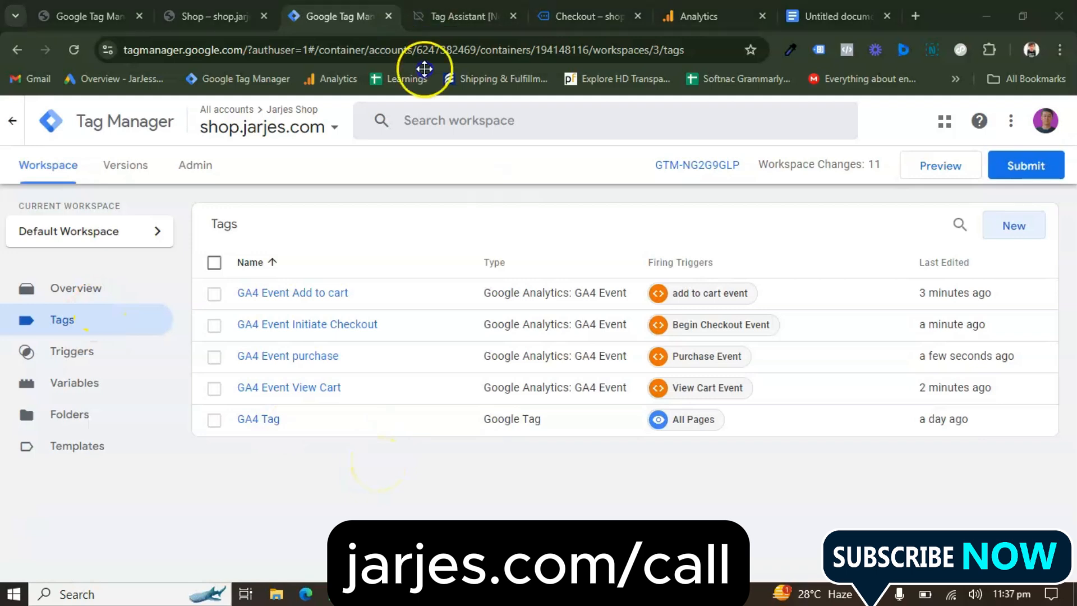
left_click(485, 12)
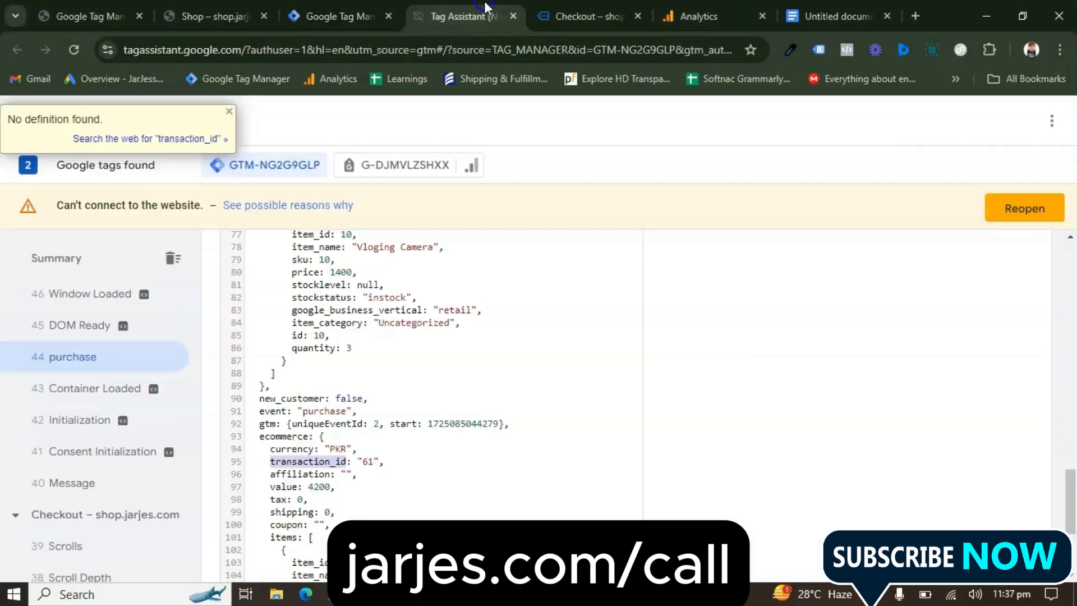
left_click(229, 112)
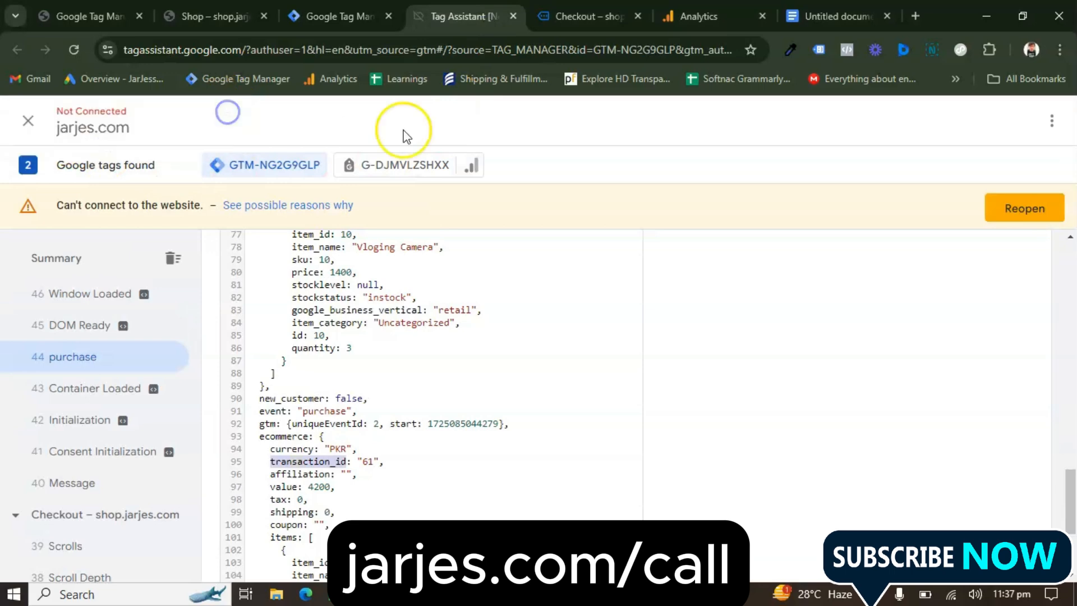
left_click(28, 119)
left_click(676, 337)
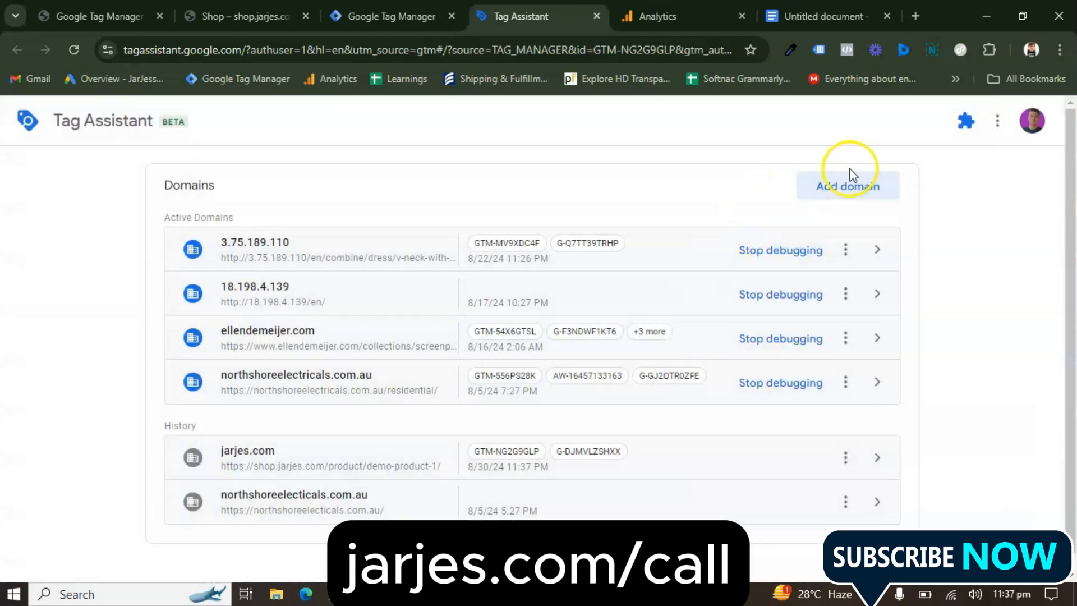
Copy the Vloging Camera product link from the shop page and connect Tag Assistant to it as a new domain
left_click(840, 189)
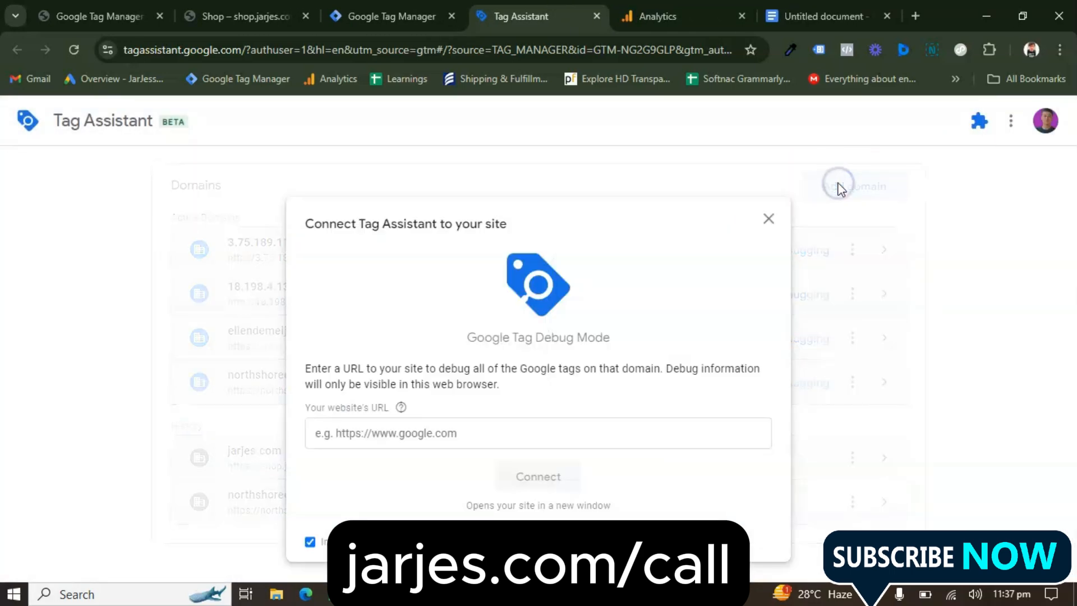
left_click(437, 423)
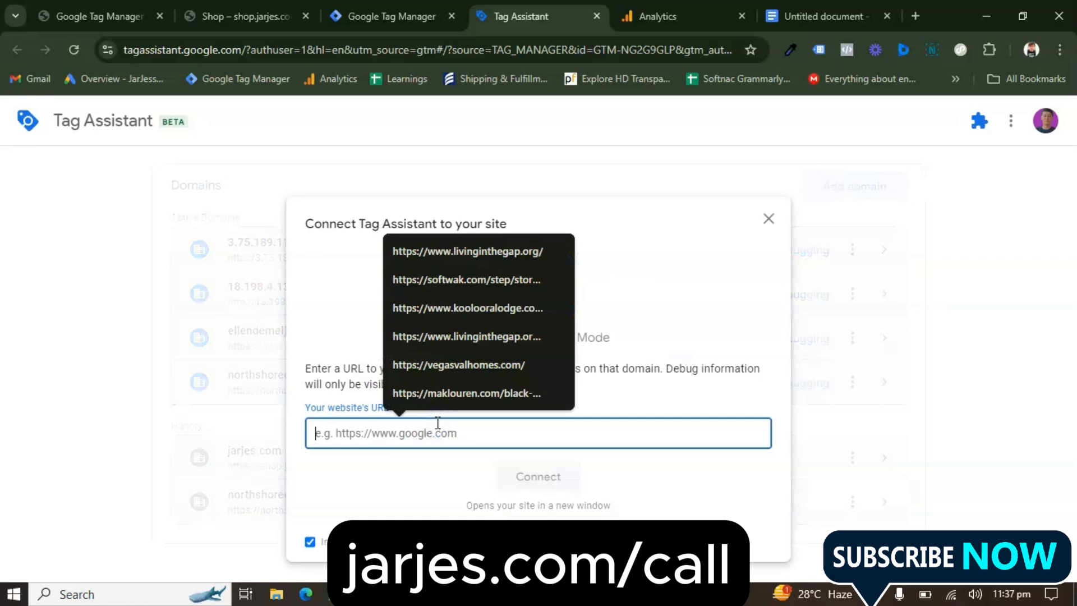
type("s")
key("BackSpace")
key("BackSpace")
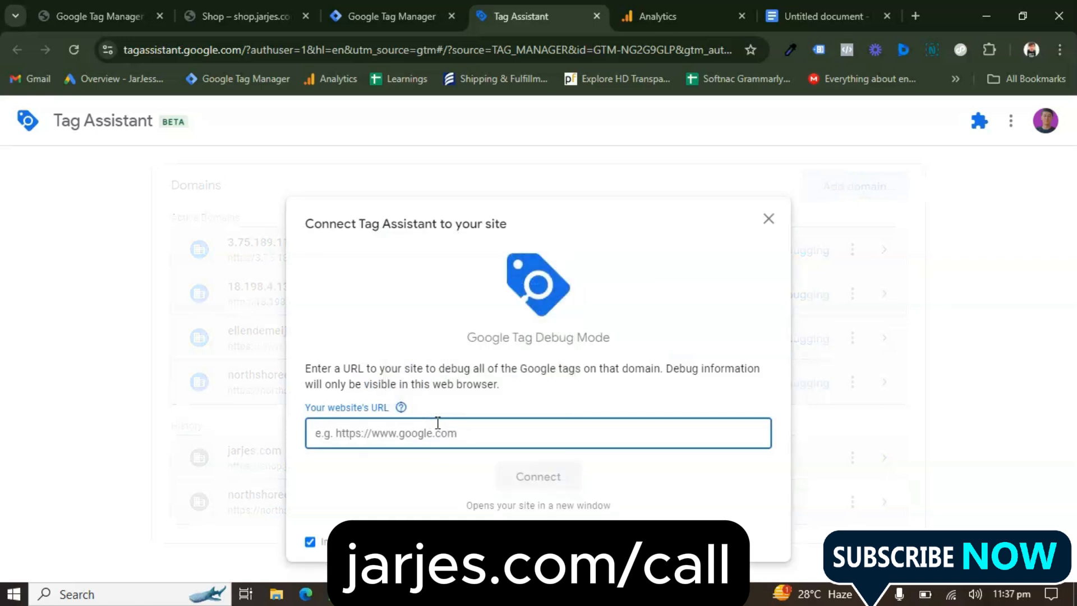
left_click(236, 16)
left_click(213, 41)
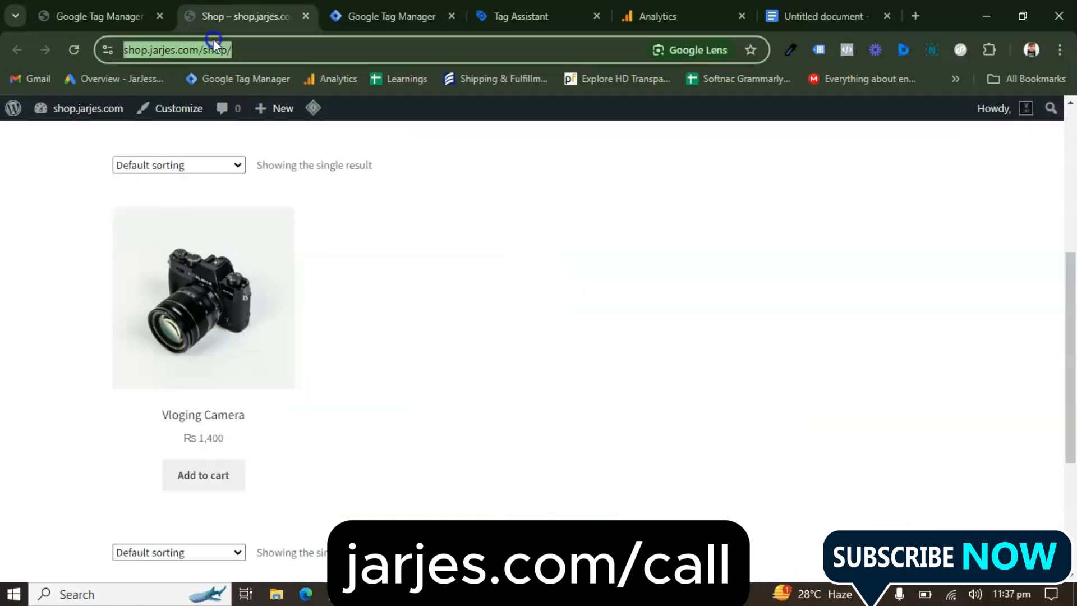
right_click(190, 249)
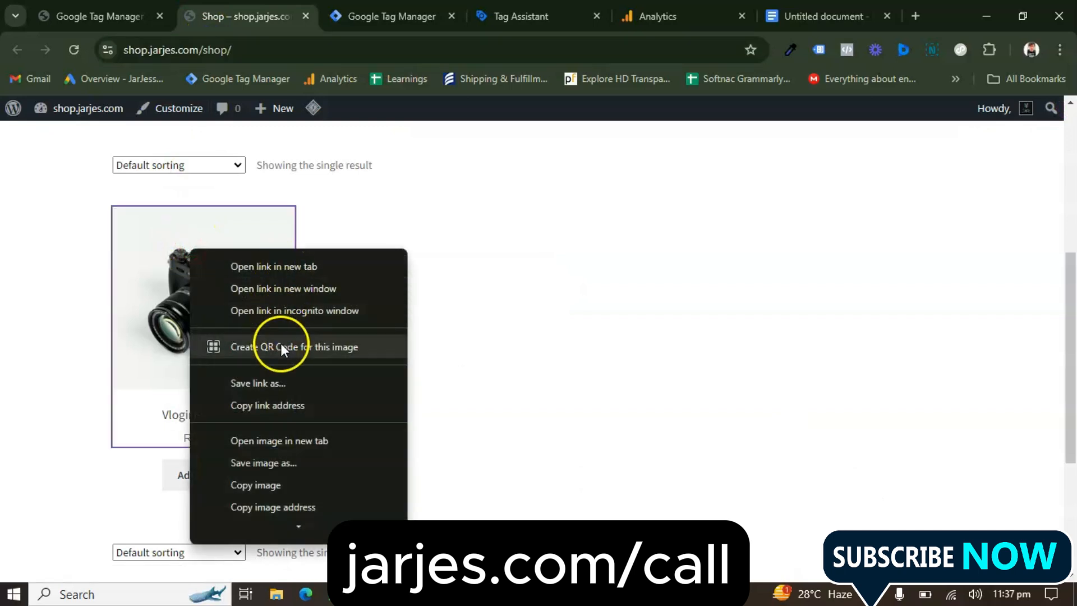
left_click(285, 405)
left_click(522, 17)
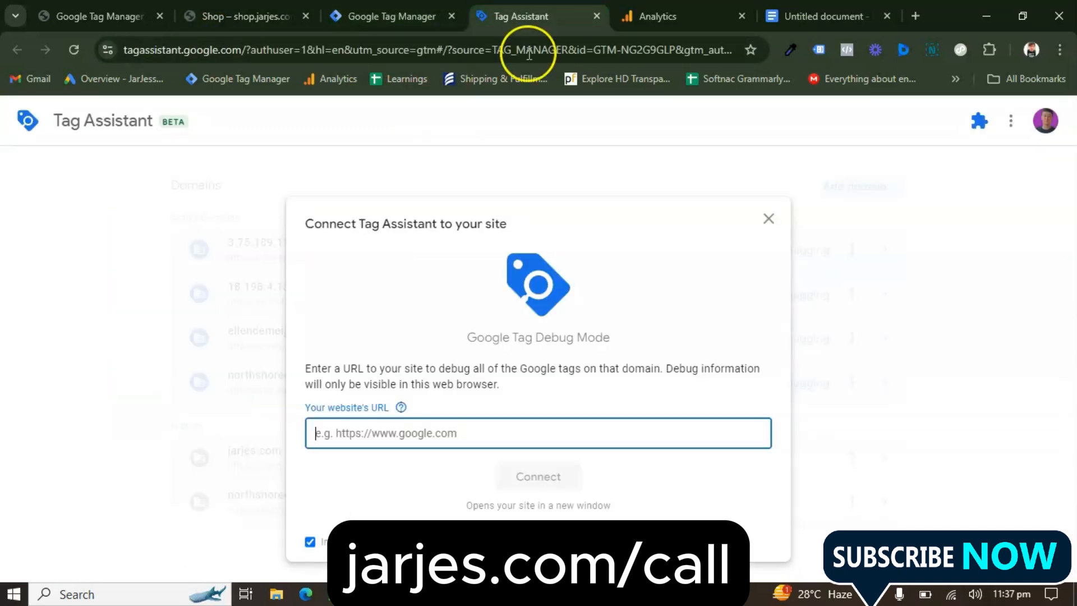
key("ctrl+v")
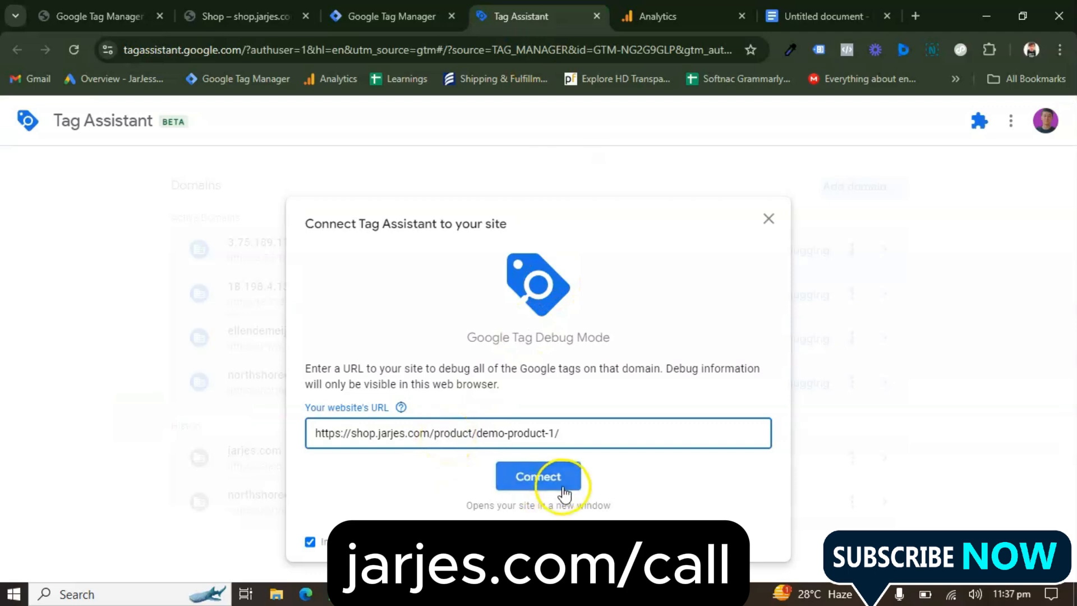
left_click(567, 487)
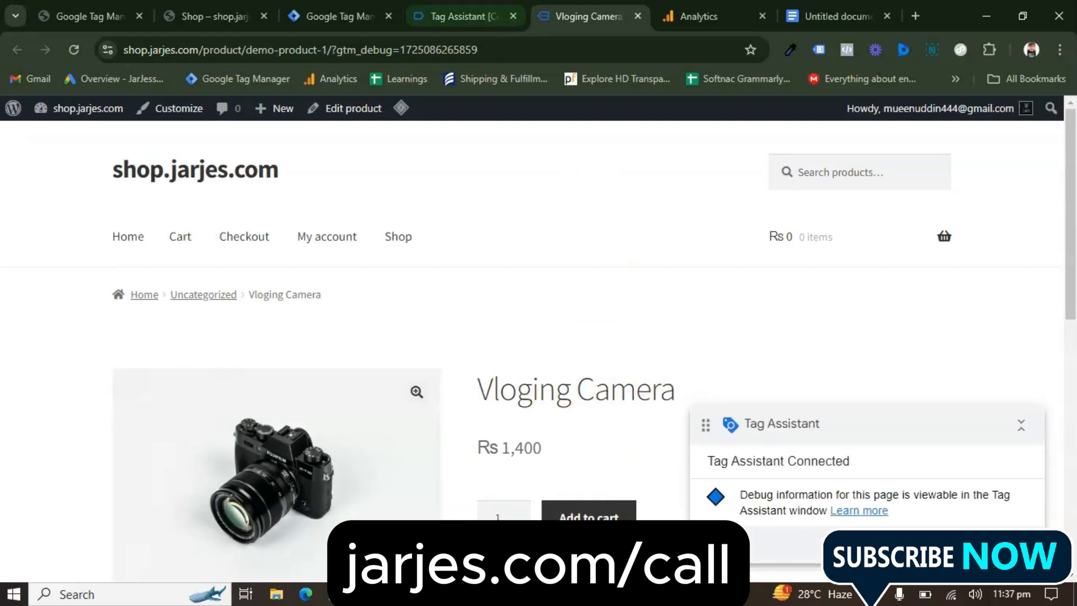
Check the container's fired and unfired tags in the Tag Assistant summary and close the debug session and product page
left_click(465, 17)
left_click(527, 393)
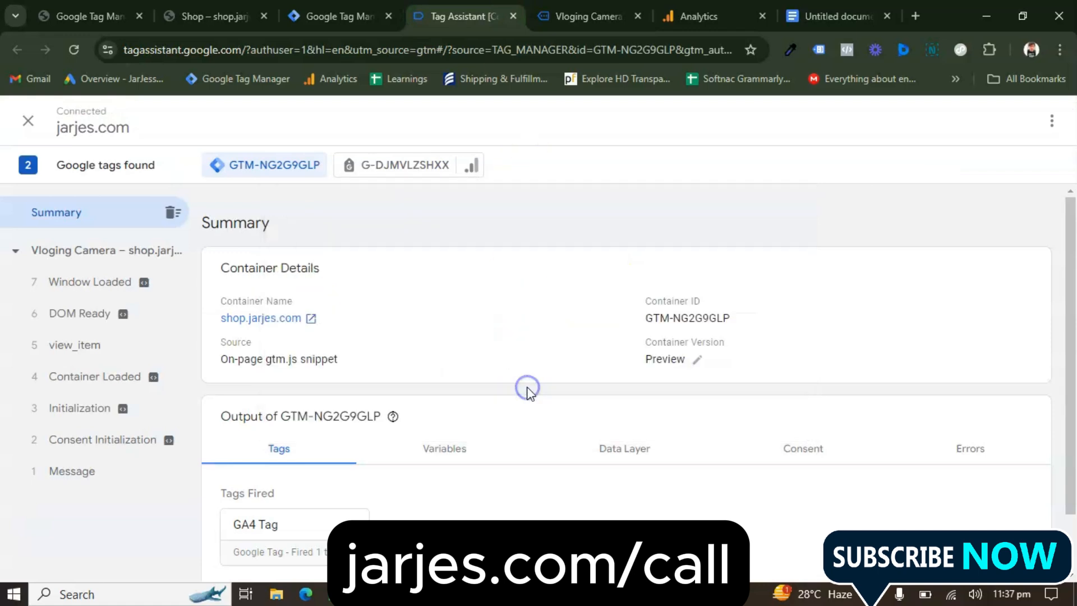
scroll(404, 387, "down", 1)
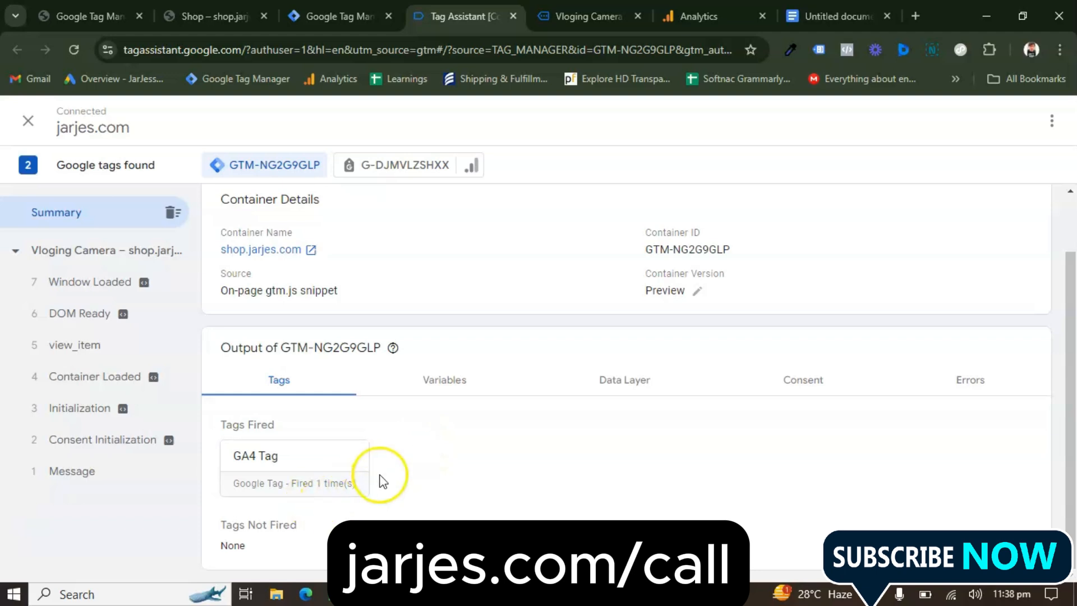
left_click(513, 14)
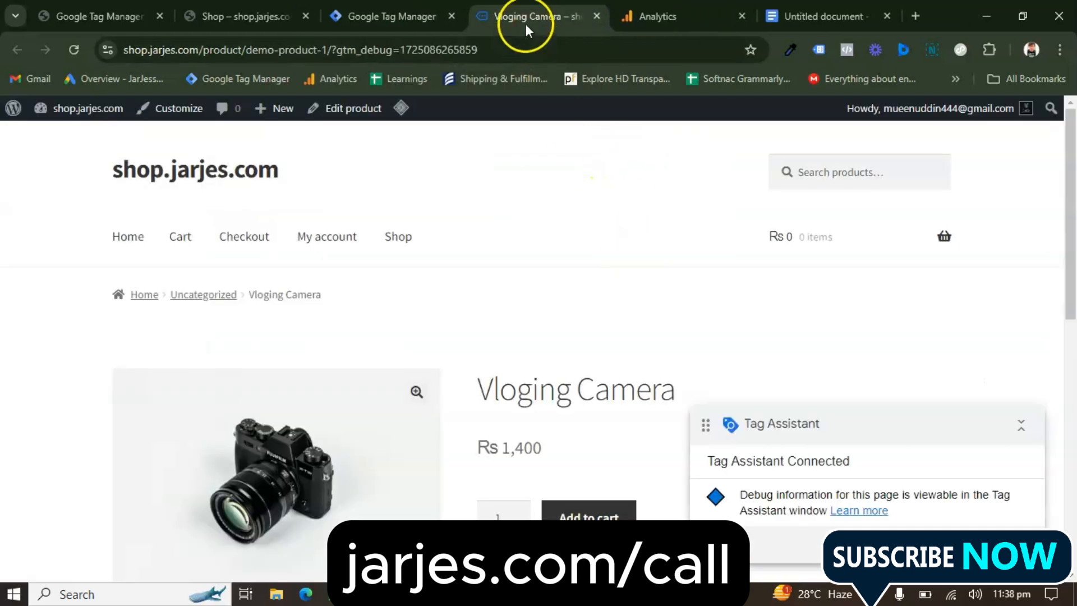
left_click(597, 15)
Publish the container's workspace changes as a new version without a name or description and return to the workspace overview
left_click(393, 15)
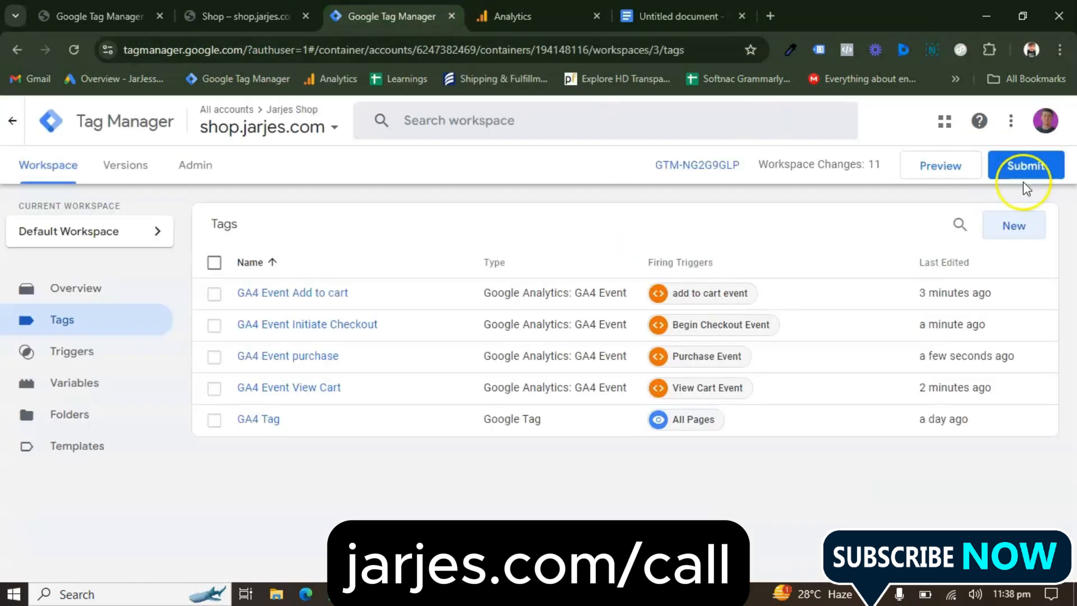
left_click(1049, 176)
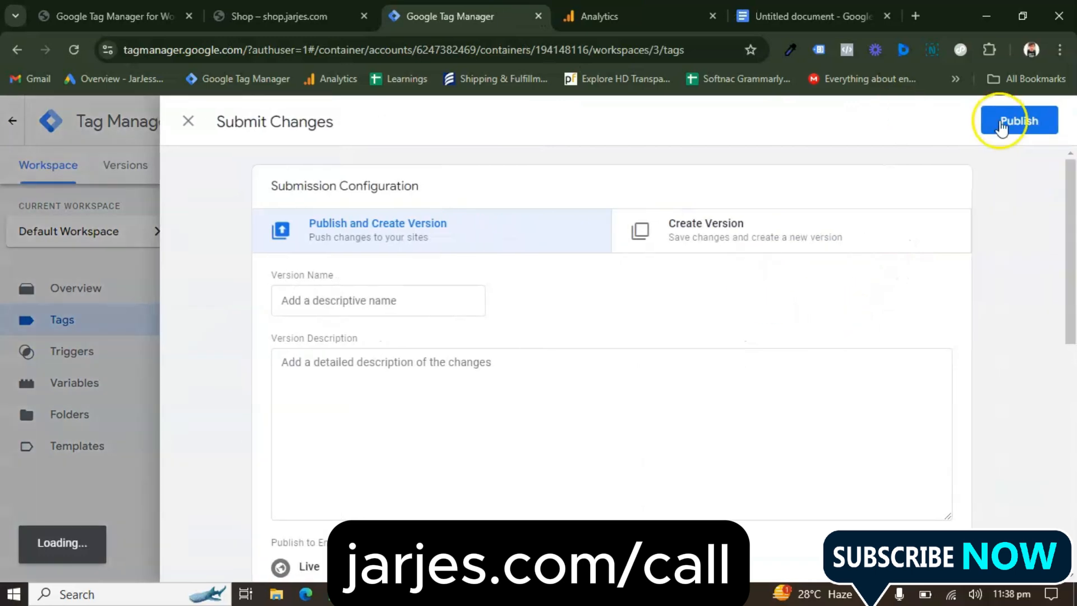
left_click(1022, 123)
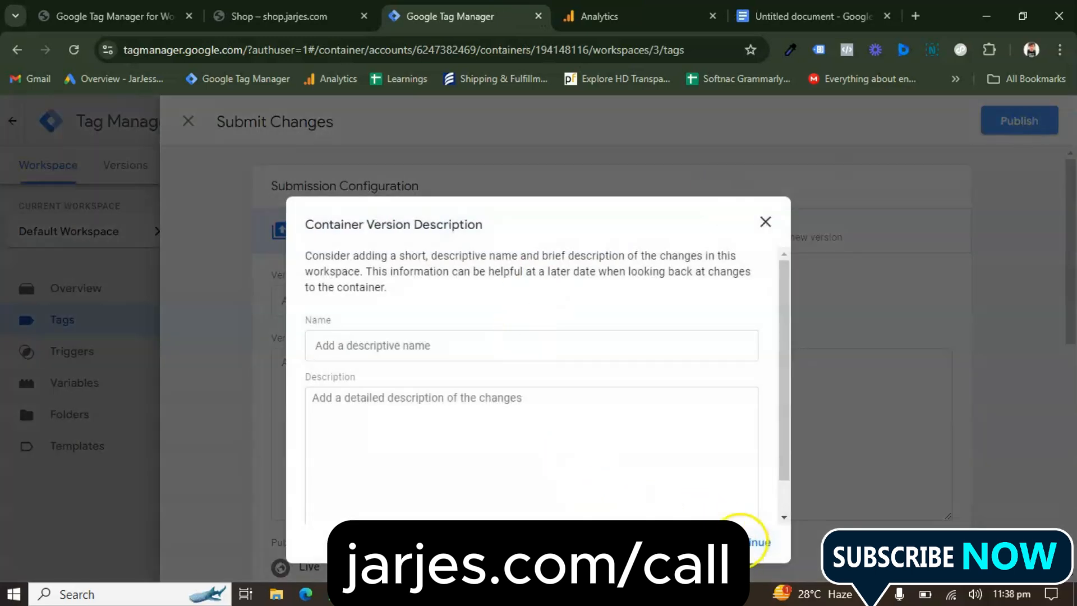
left_click(747, 542)
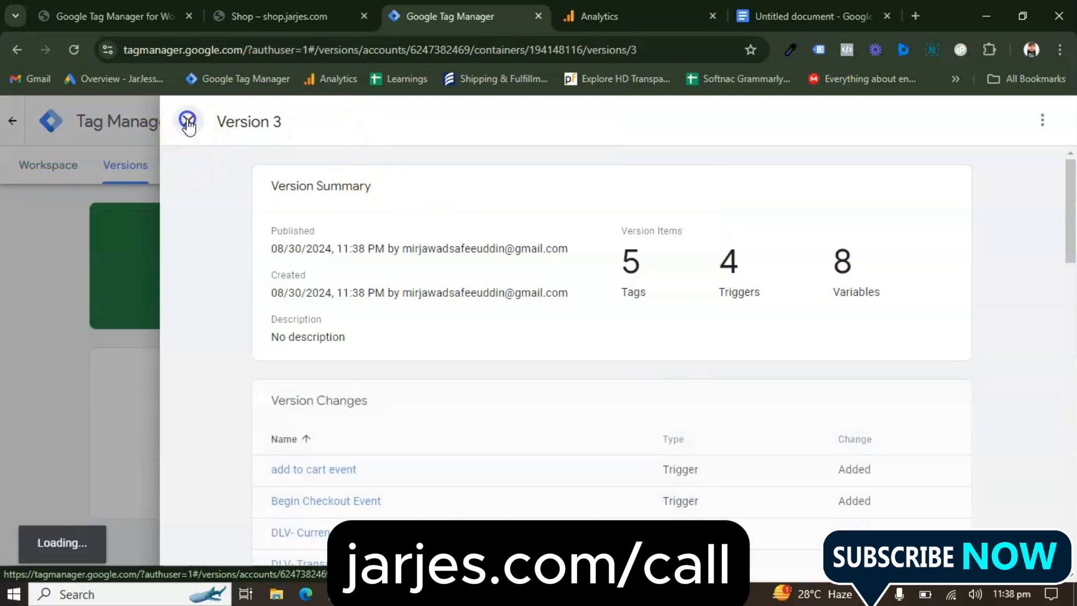
left_click(187, 121)
left_click(44, 171)
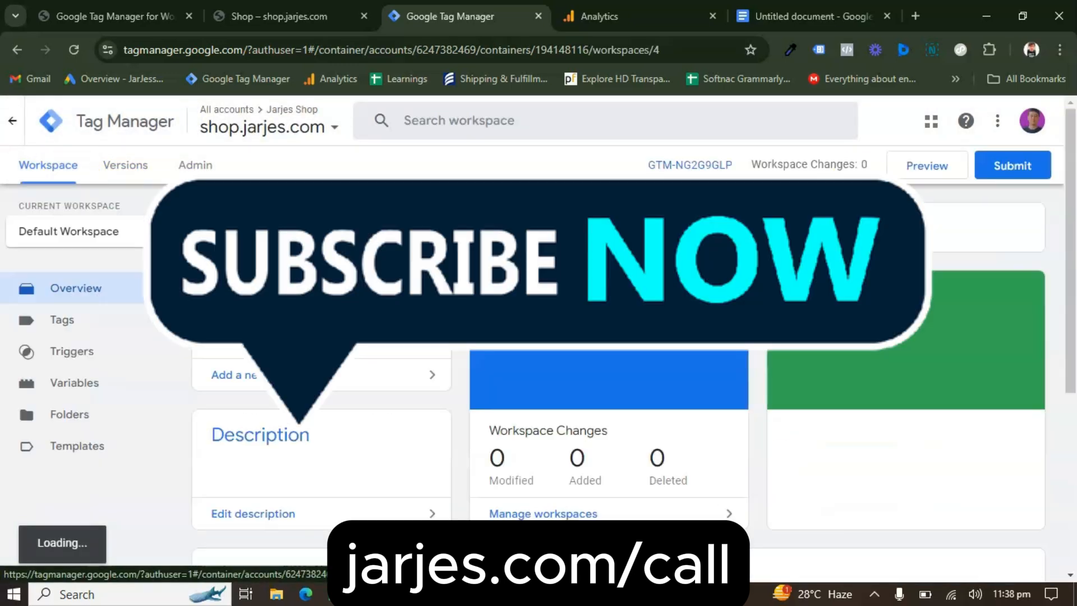
left_click(913, 175)
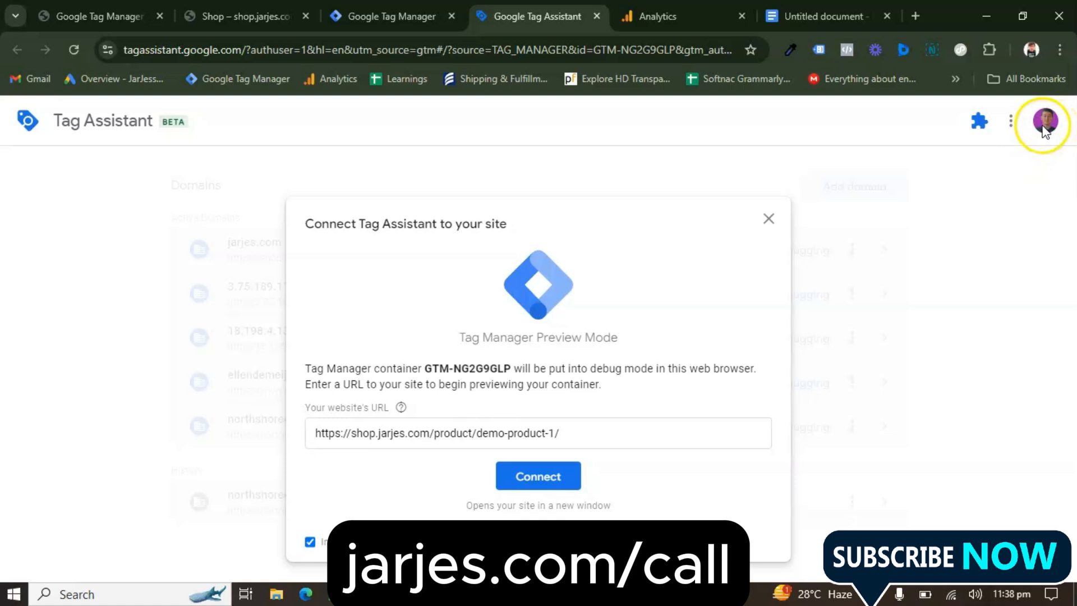
left_click(404, 15)
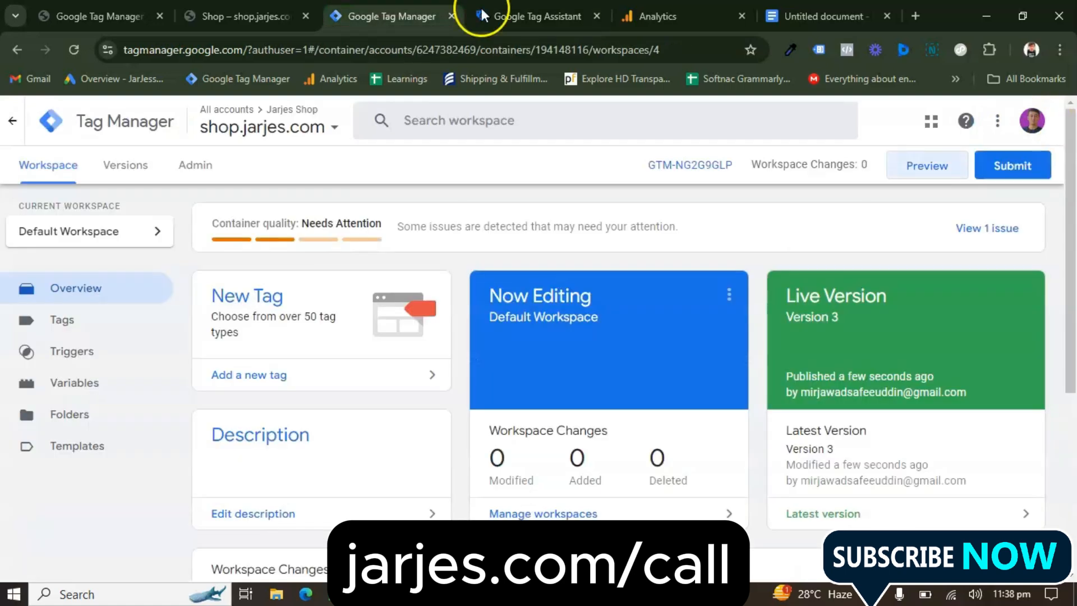
left_click(549, 21)
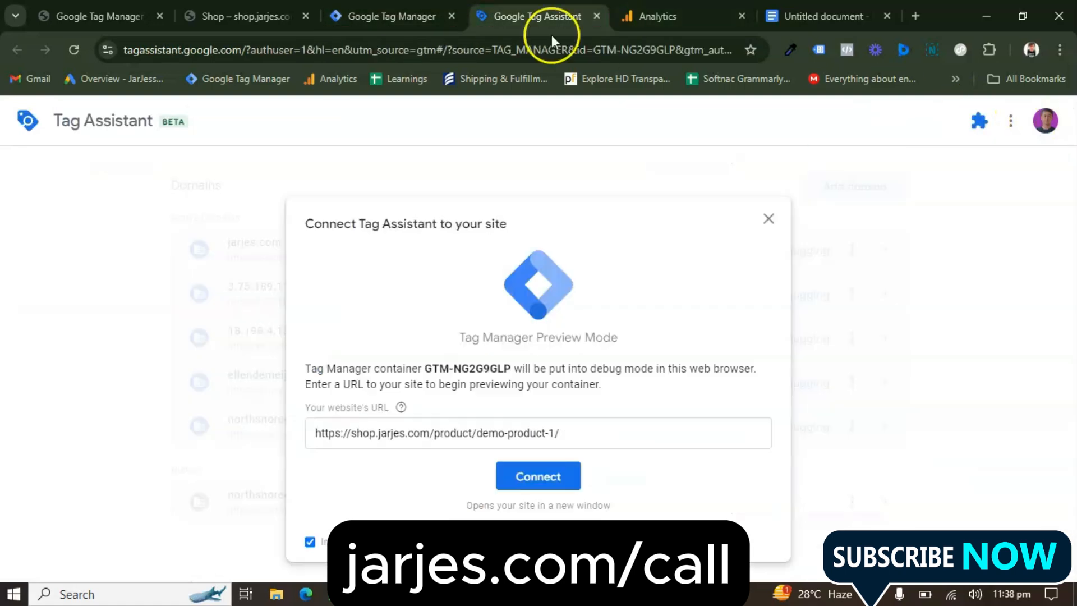
left_click(530, 477)
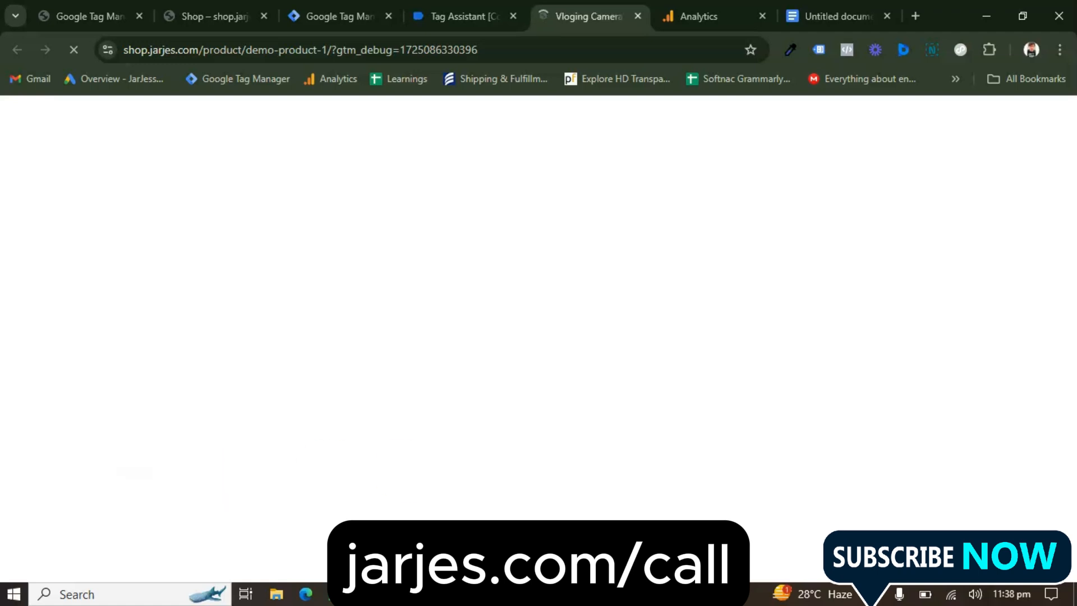
Look through the product page and check the fired and unfired tags in the Tag Assistant summary
scroll(493, 386, "down", 3)
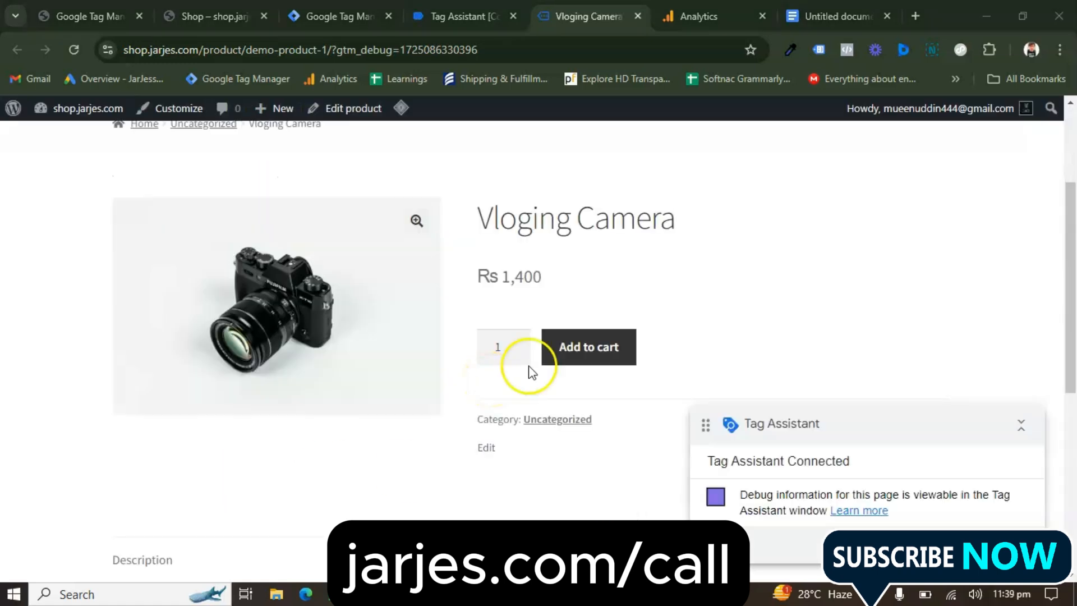
scroll(594, 414, "down", 7)
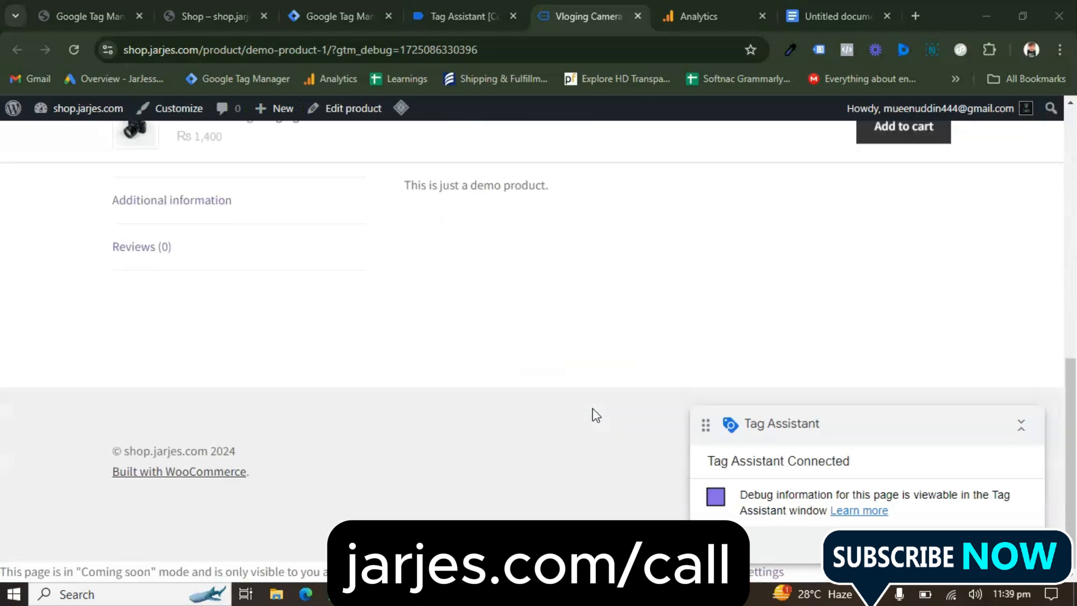
left_click(460, 17)
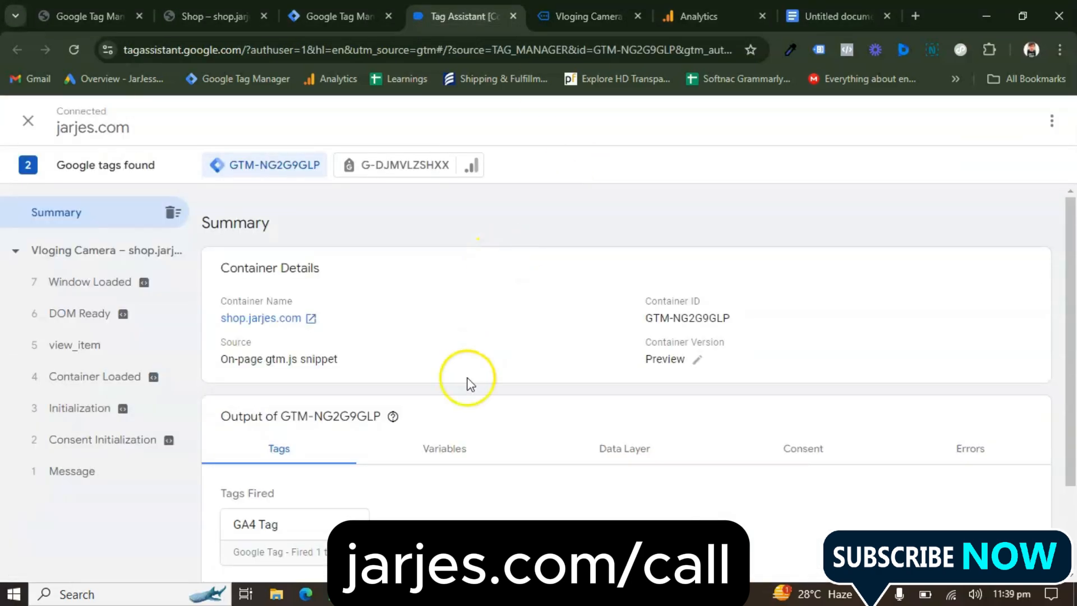
scroll(404, 378, "down", 2)
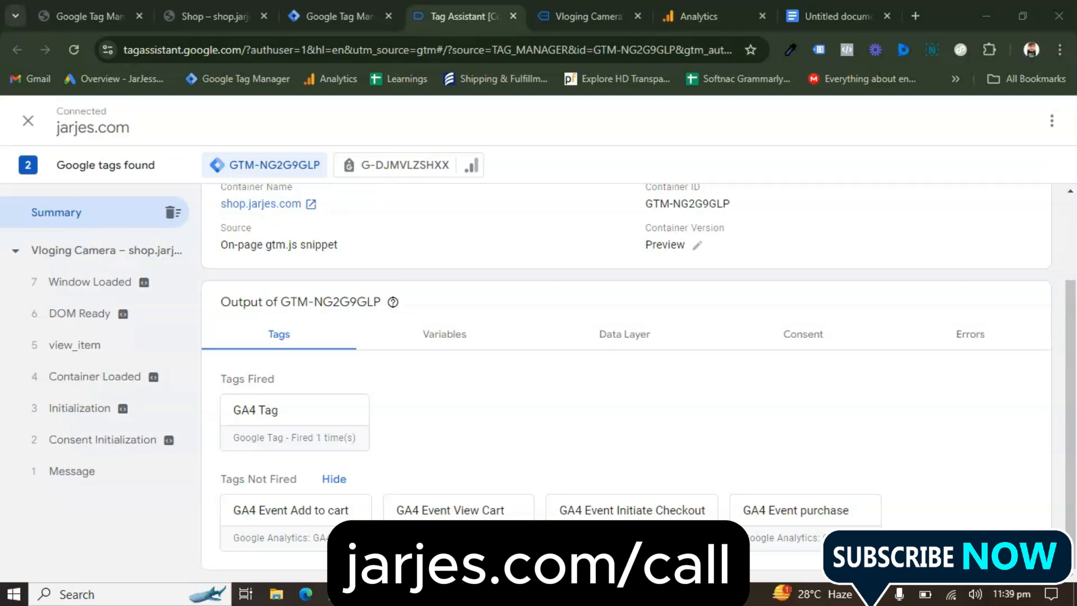
Add one Vloging Camera to the cart on the product page and check the tag output in Tag Assistant
left_click(586, 17)
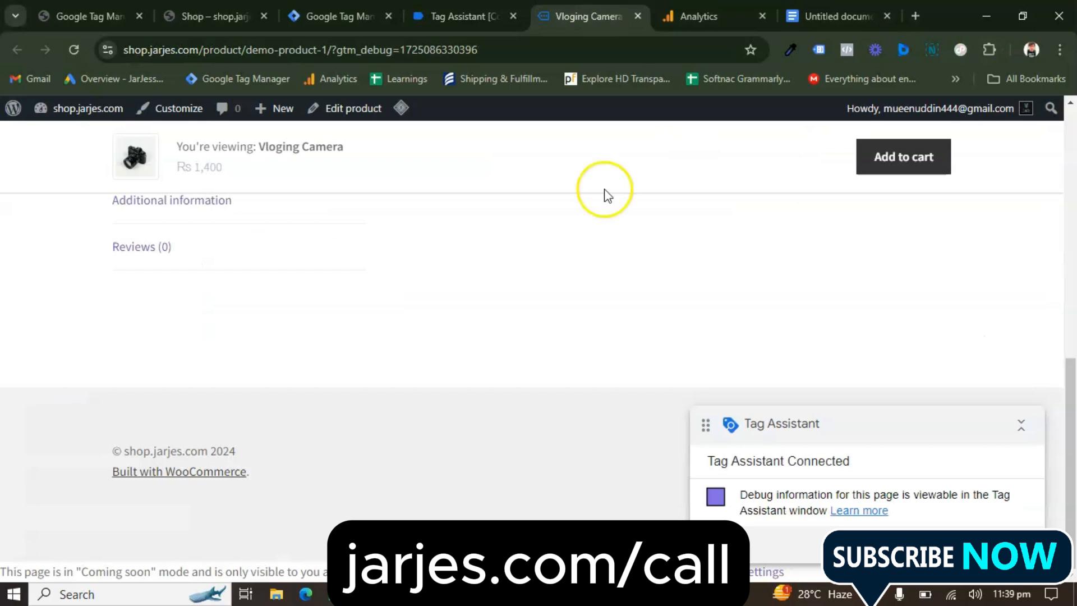
scroll(588, 302, "up", 10)
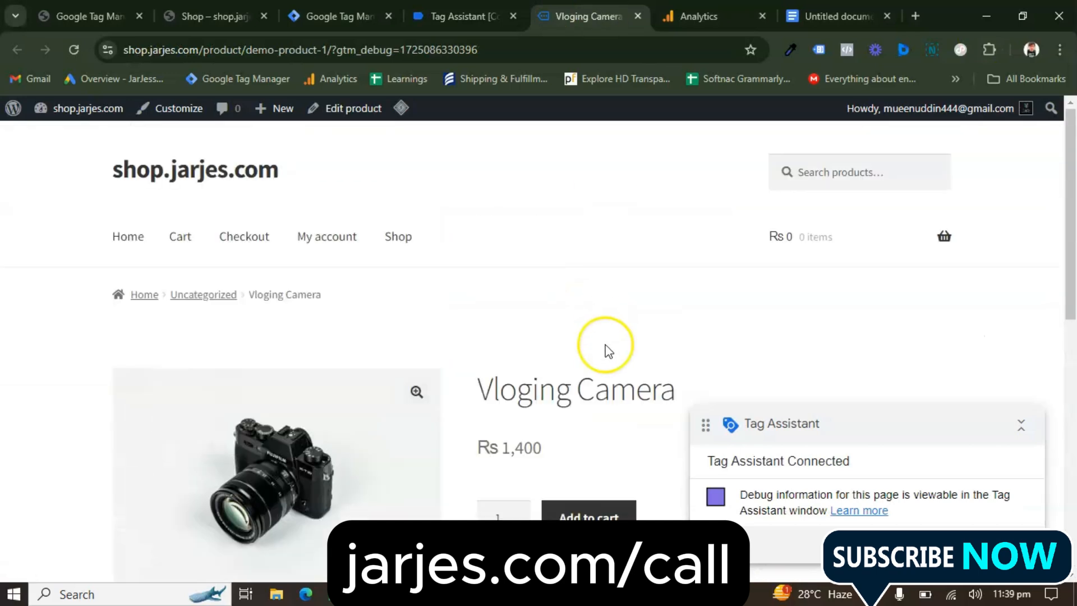
scroll(603, 350, "down", 3)
left_click(586, 354)
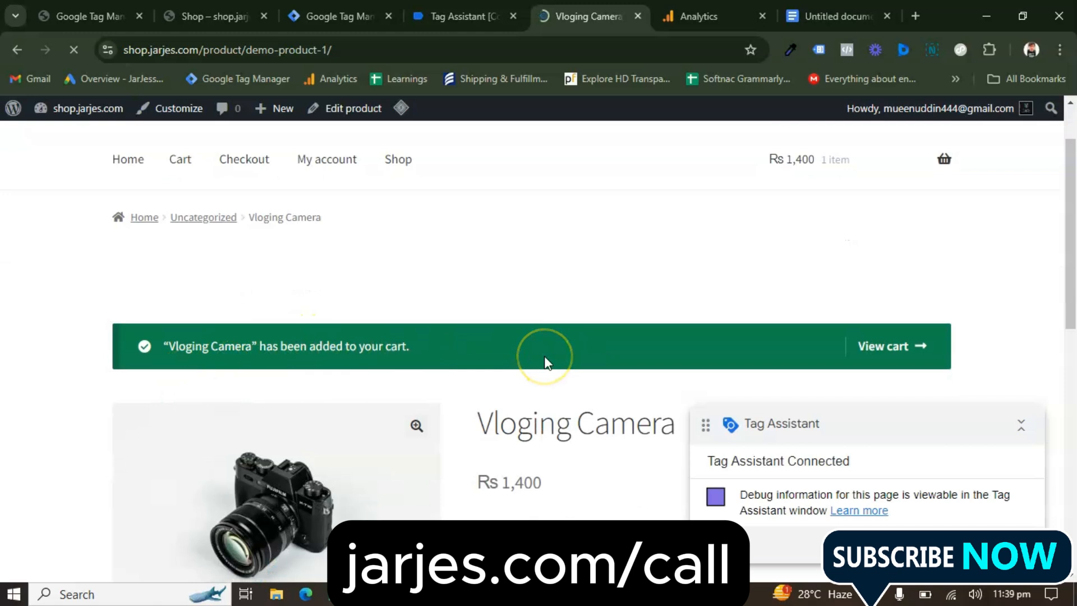
left_click(489, 8)
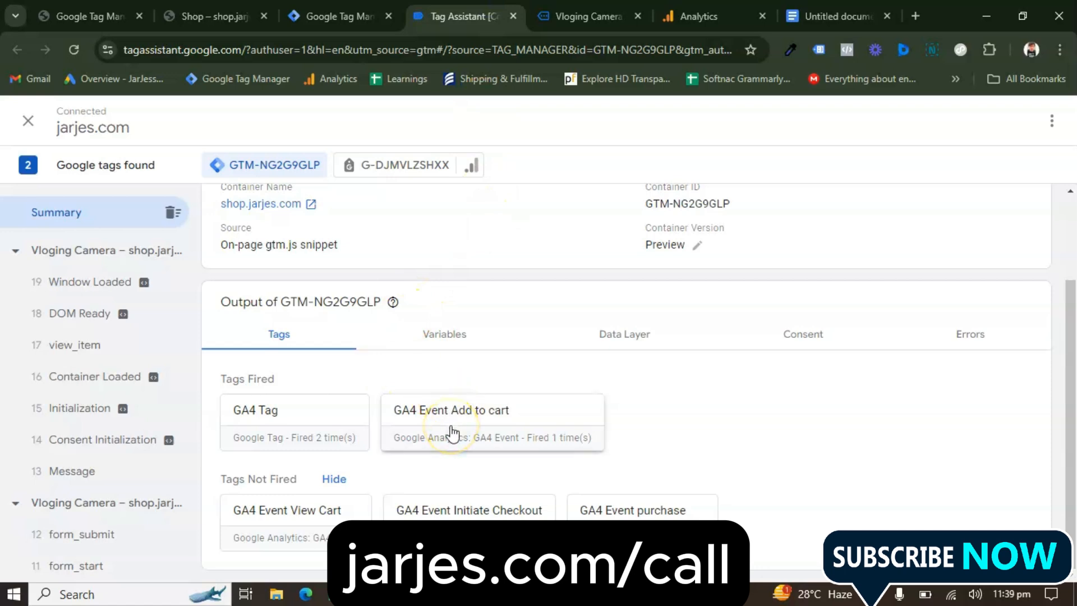
Examine the full properties, messages and firing triggers of the fired GA4 Event Add to cart tag, then close its details
left_click(517, 432)
left_click(451, 411)
scroll(553, 396, "down", 1)
scroll(554, 396, "up", 1)
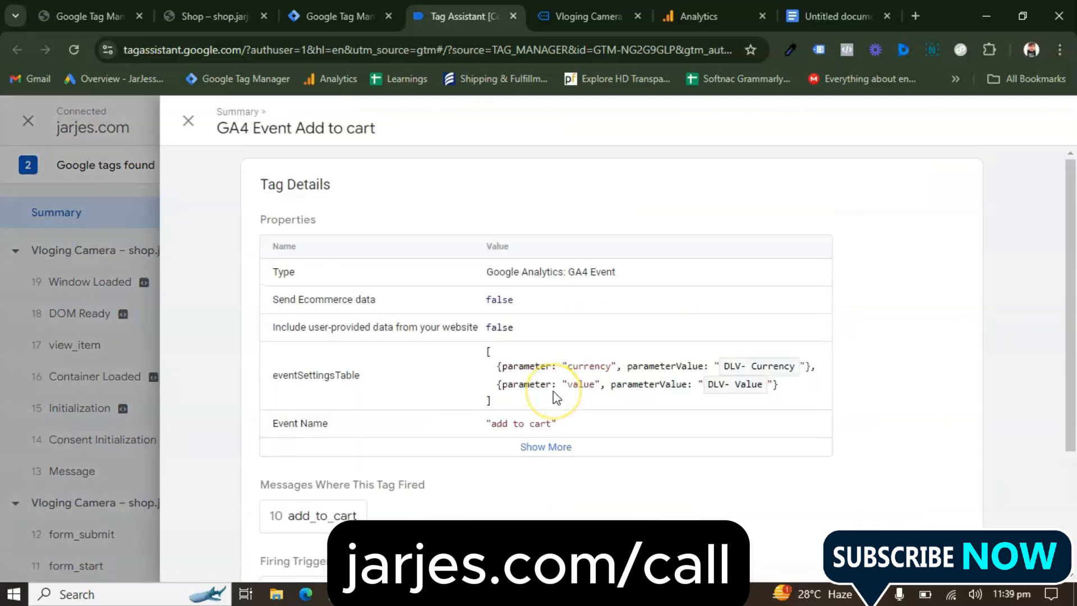
scroll(553, 397, "down", 3)
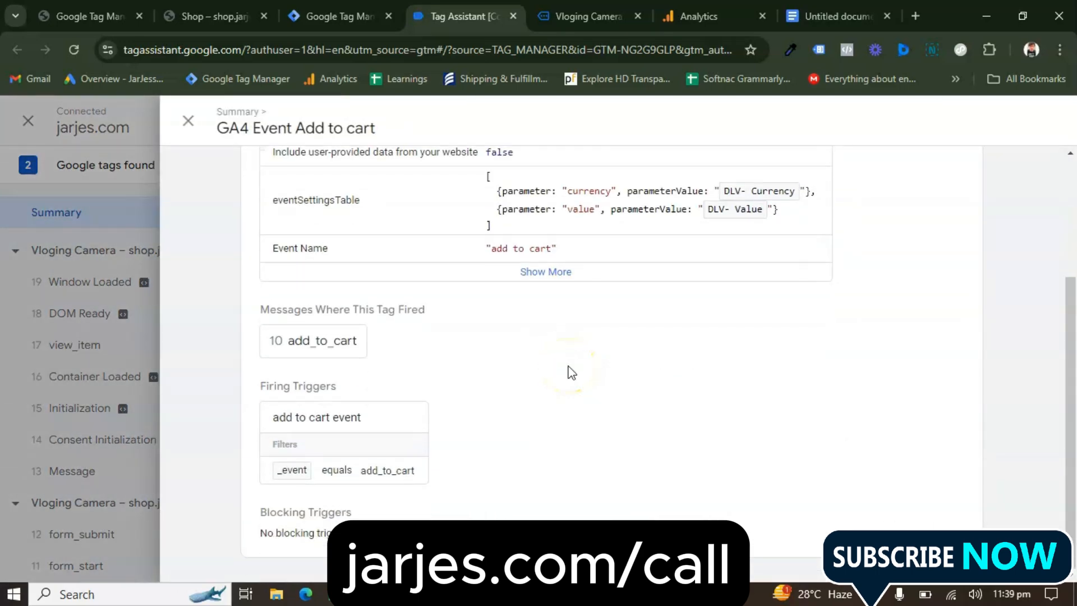
scroll(392, 336, "up", 1)
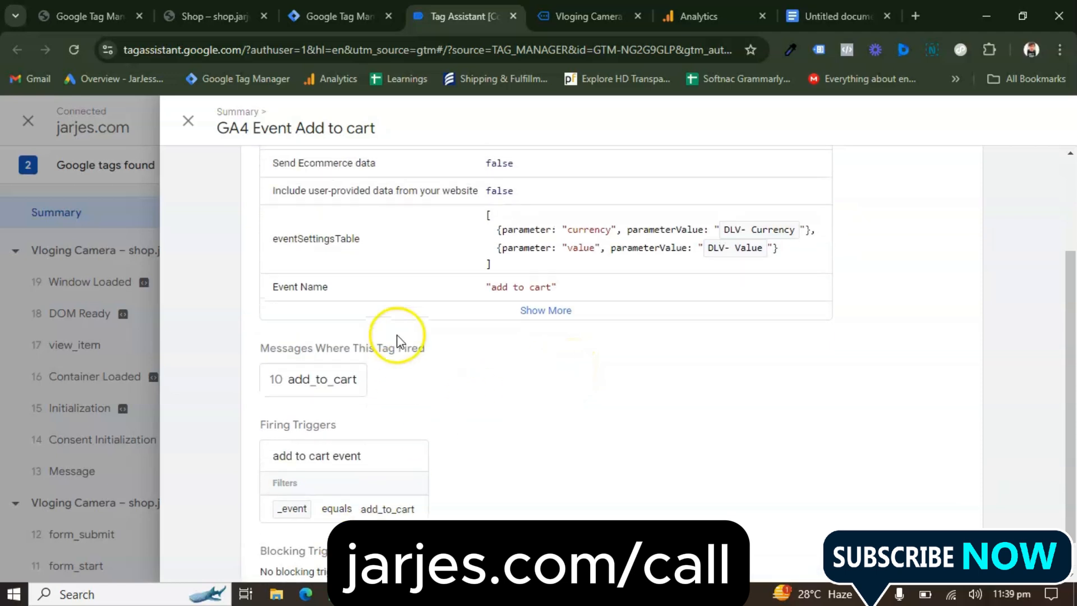
left_click(543, 303)
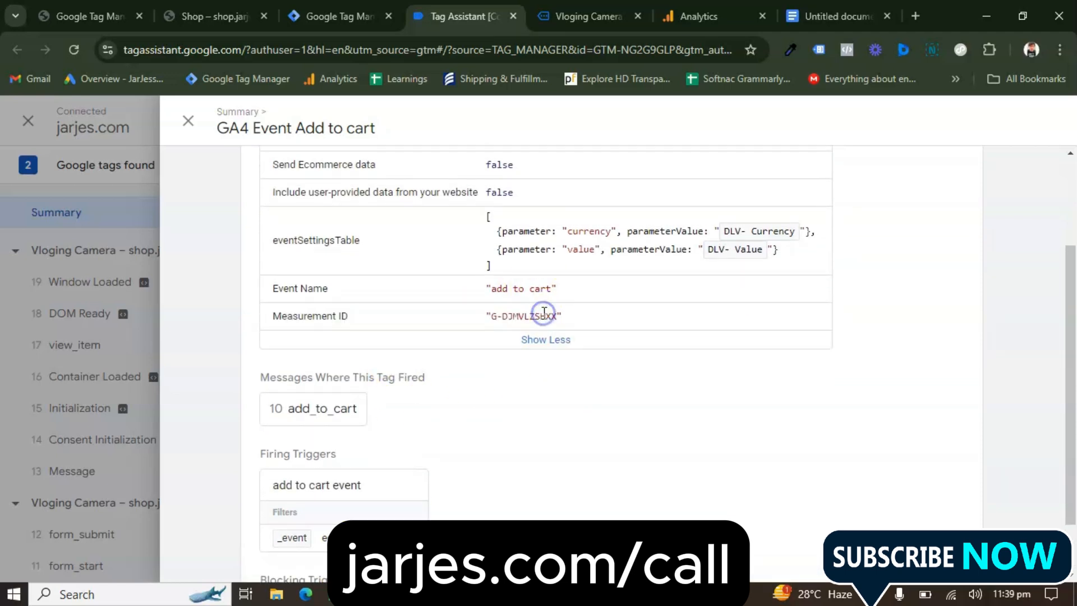
scroll(614, 309, "up", 2)
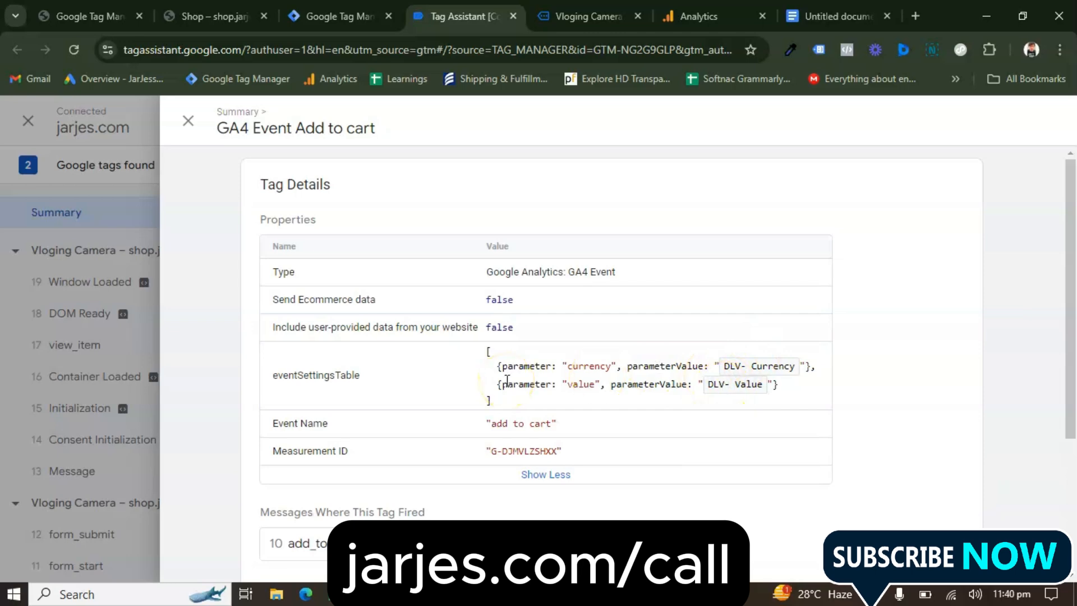
left_click(197, 126)
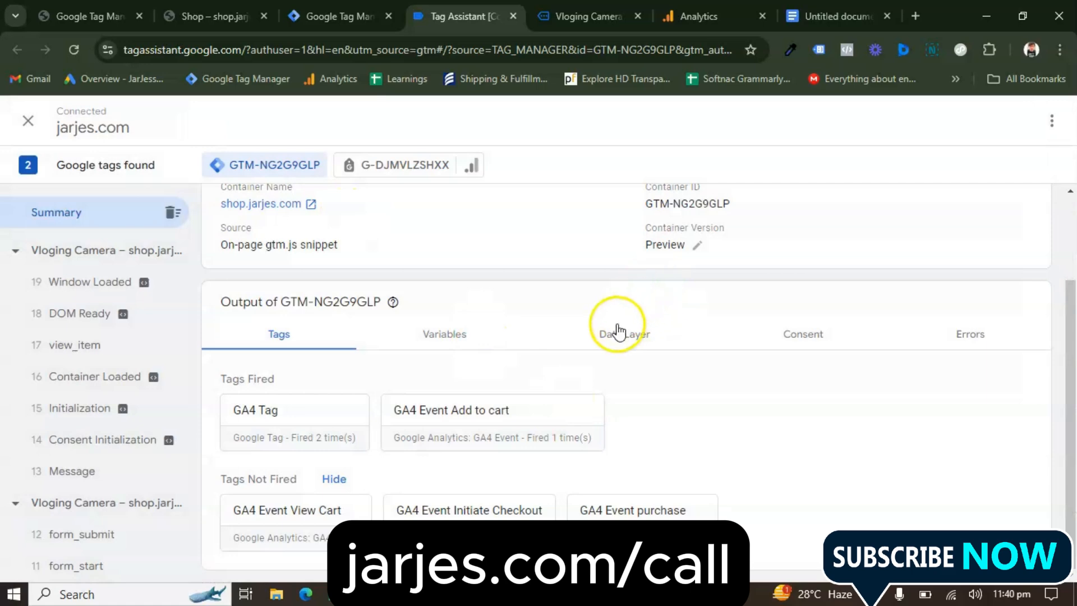
Review the container's variables and current data layer values in the Summary, then return to the tag output
left_click(447, 336)
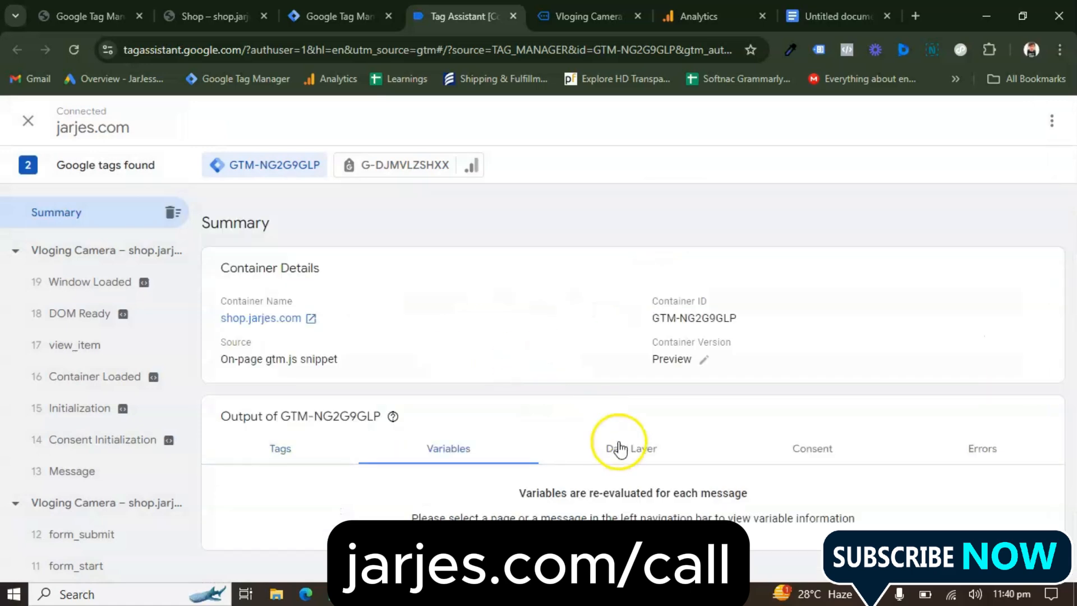
left_click(633, 455)
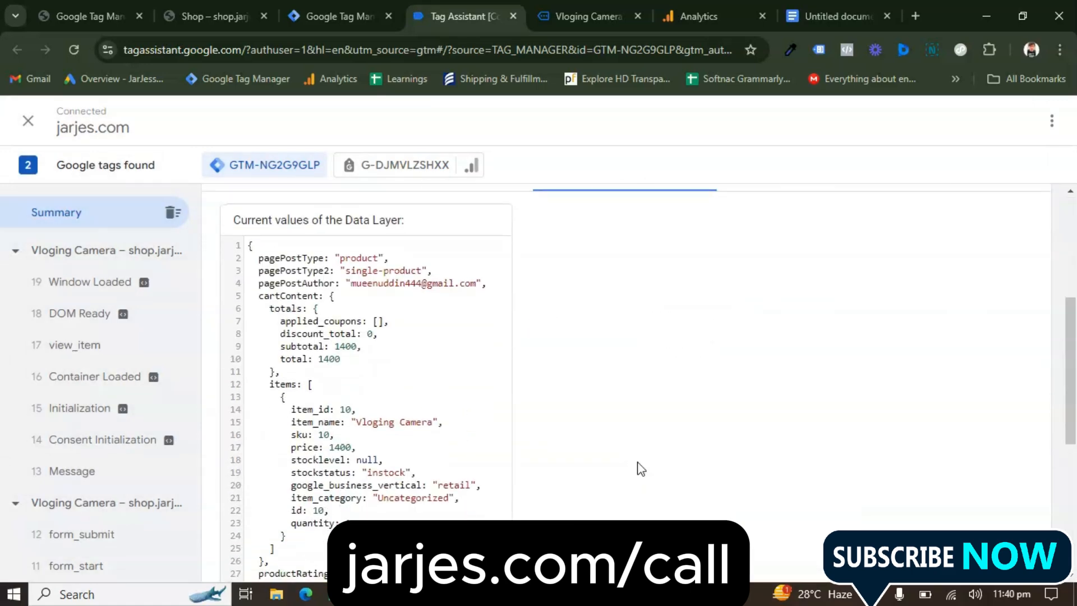
scroll(378, 420, "down", 6)
left_click(376, 421)
scroll(376, 421, "up", 10)
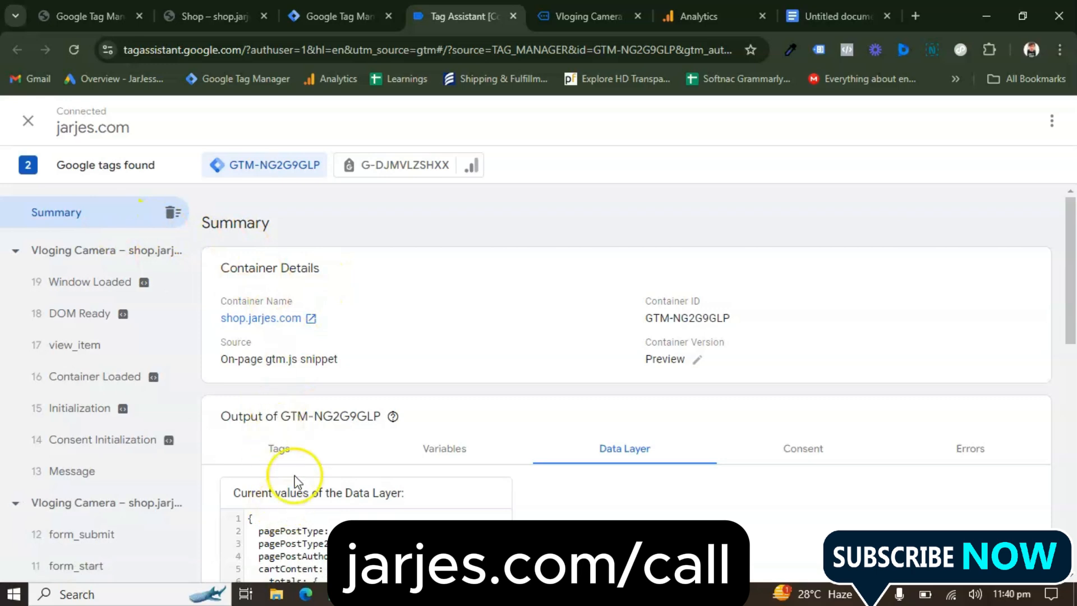
left_click(281, 447)
scroll(516, 365, "down", 2)
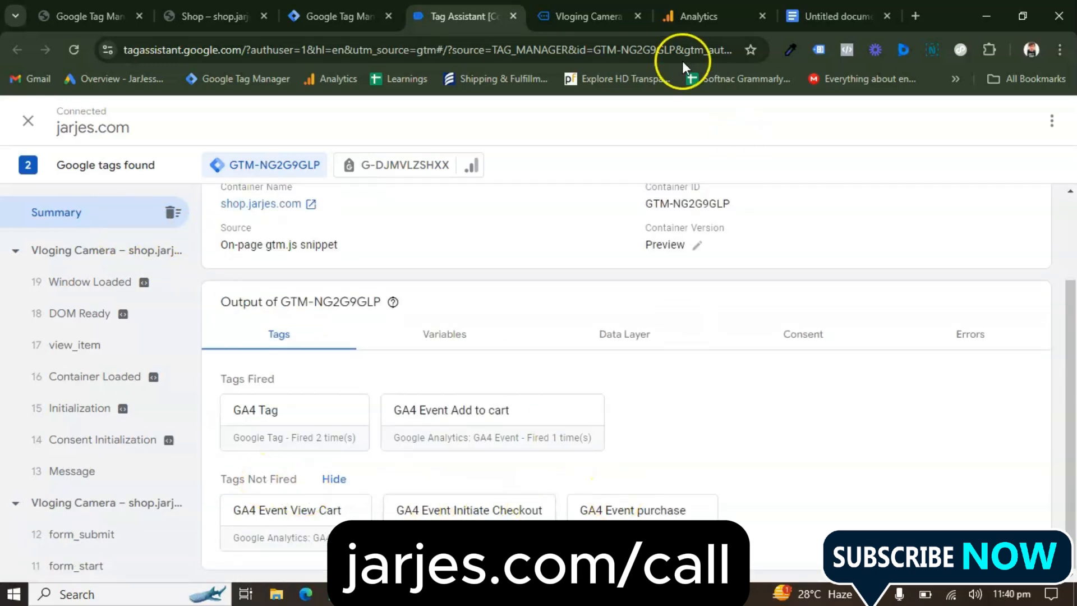
Open the cart from the Vloging Camera product page and check the fired tags in Tag Assistant
left_click(587, 16)
scroll(697, 233, "down", 1)
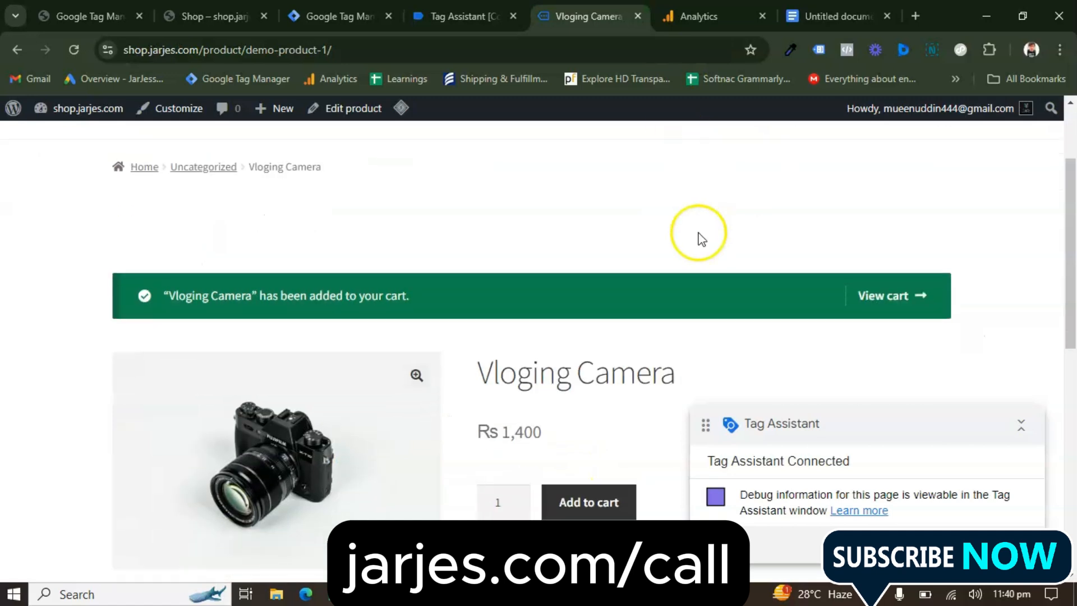
left_click(901, 296)
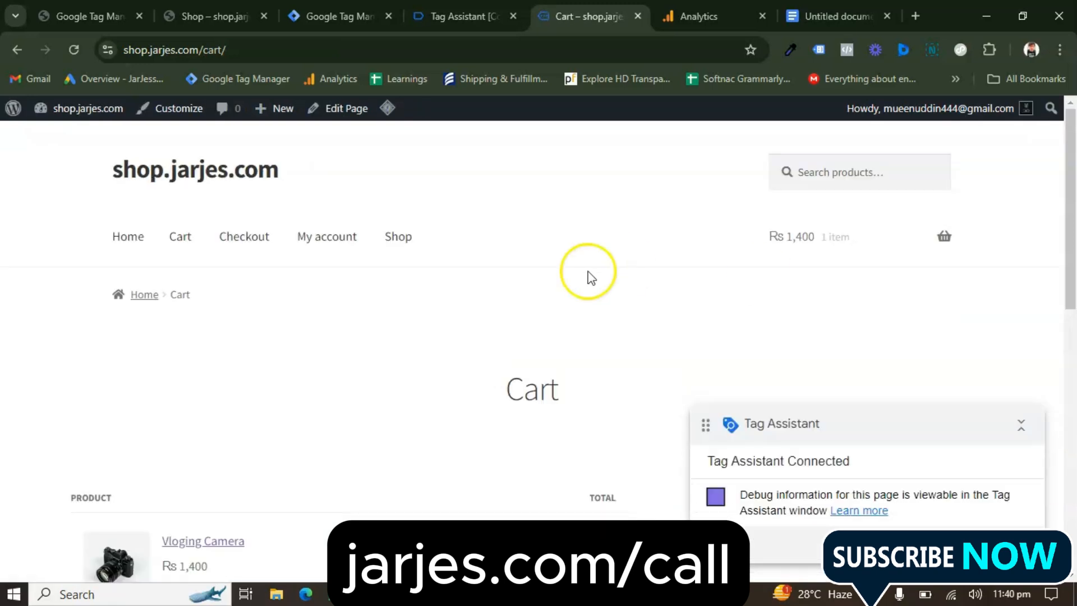
scroll(540, 359, "down", 4)
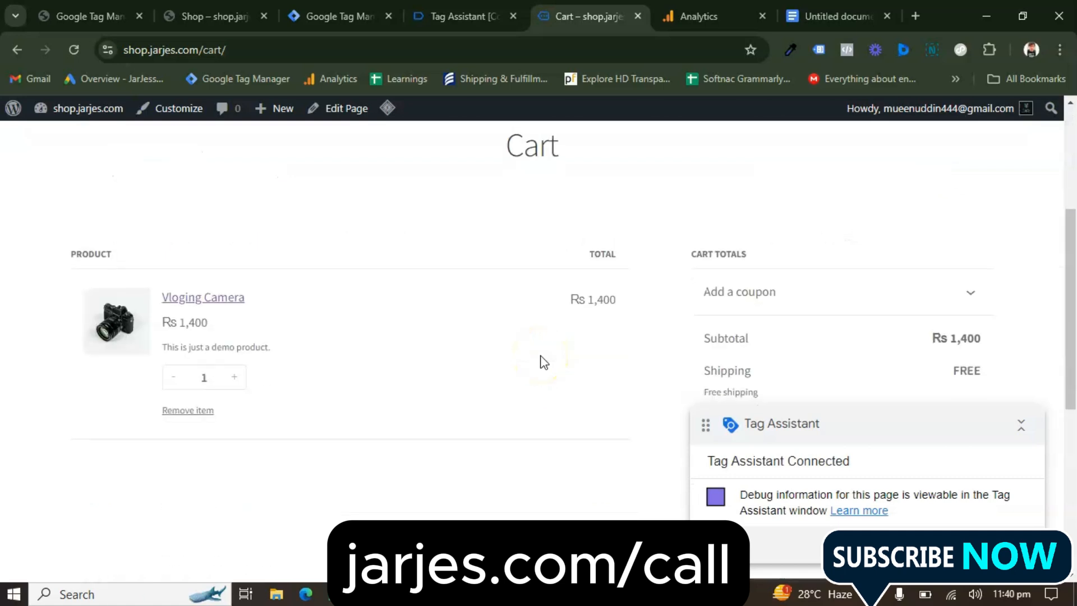
scroll(540, 359, "down", 2)
scroll(540, 359, "down", 2)
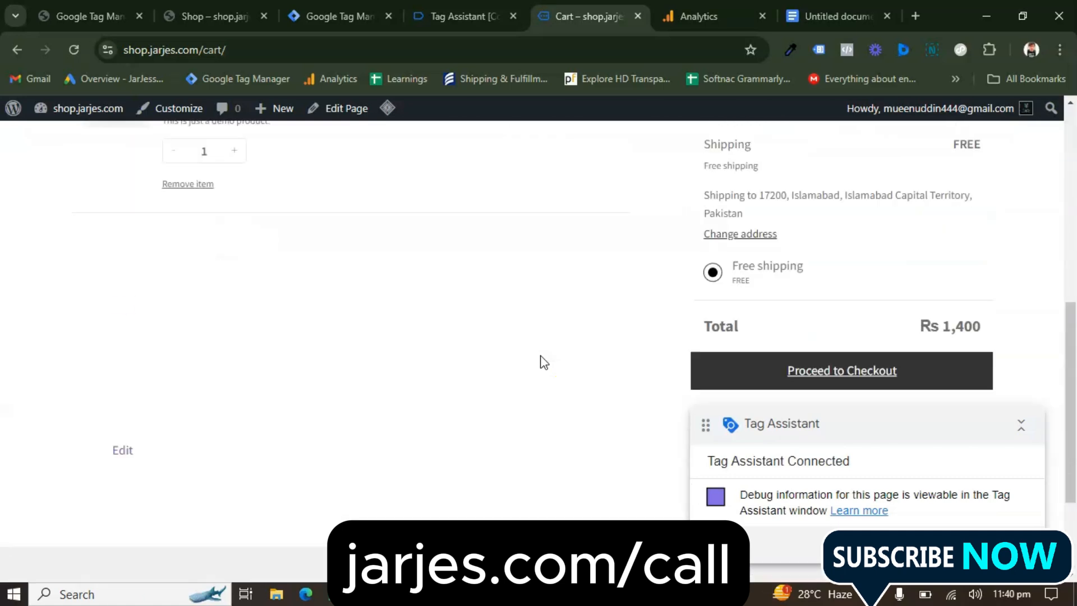
scroll(542, 356, "up", 8)
left_click(426, 16)
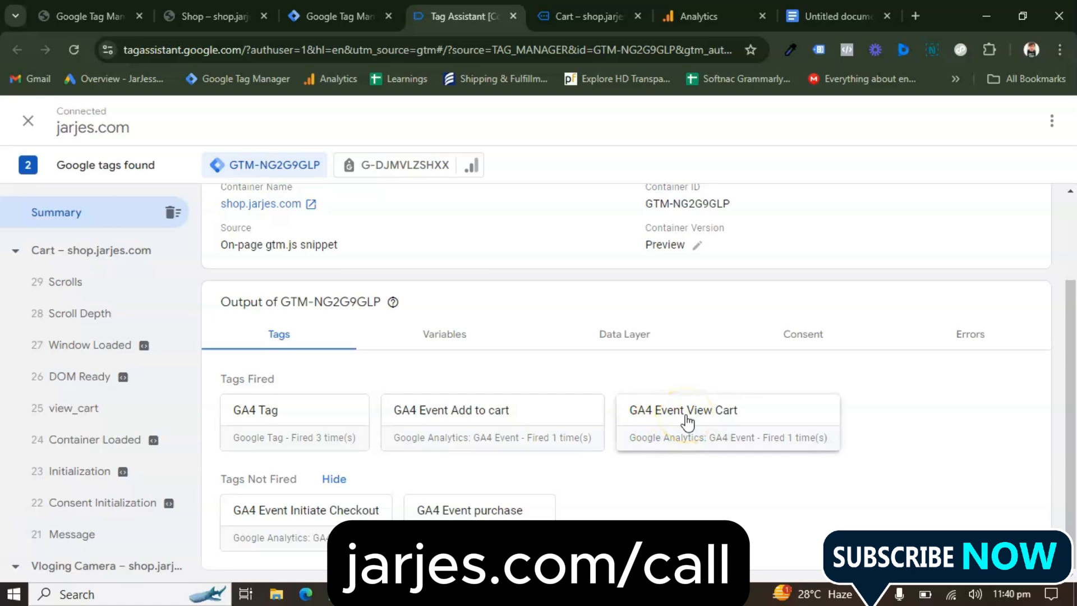
Return to the shop's cart page and proceed to checkout
left_click(586, 15)
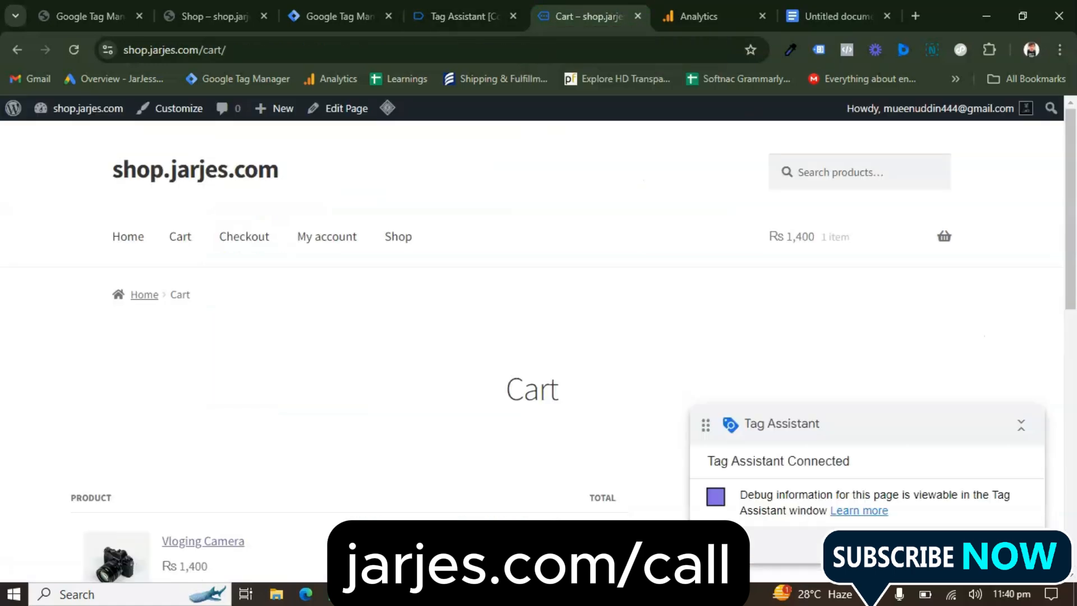
scroll(474, 315, "down", 6)
scroll(474, 315, "down", 4)
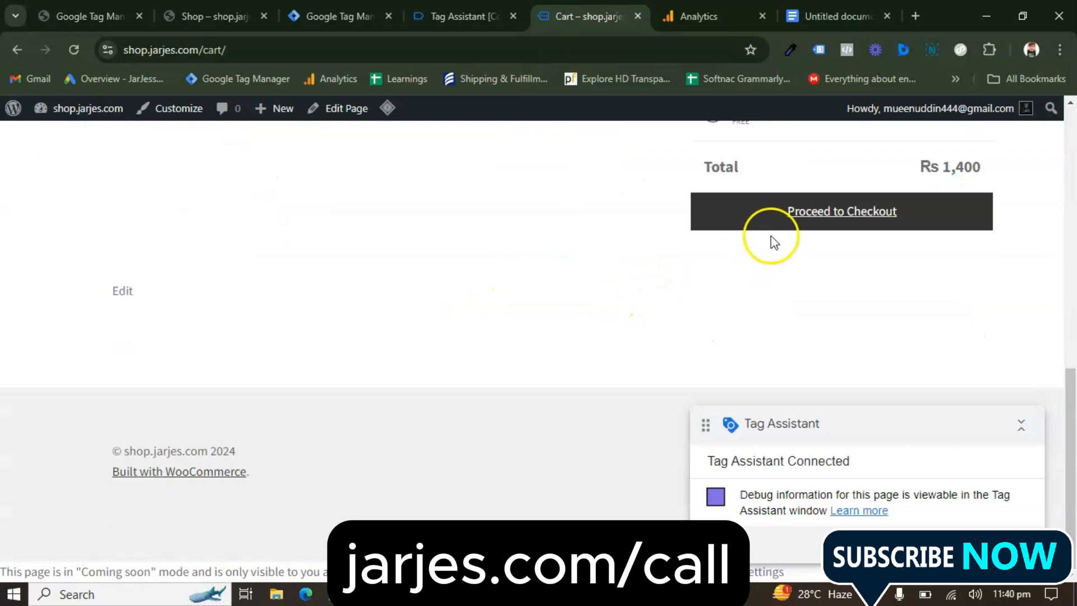
left_click(794, 213)
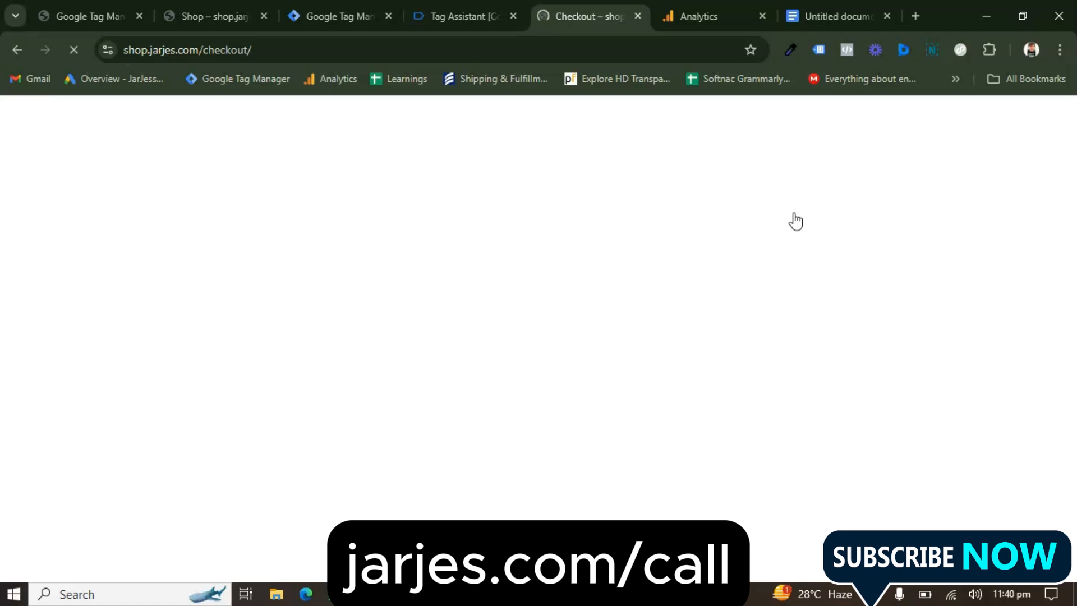
Look through the checkout page's order details and check the fired and unfired tags in Tag Assistant
scroll(555, 397, "down", 4)
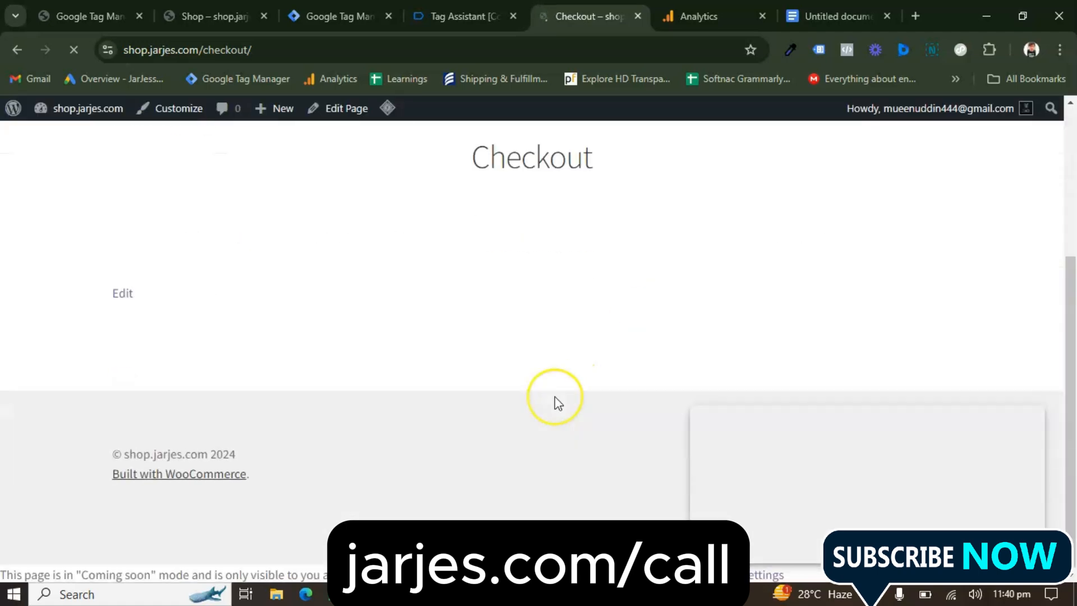
scroll(554, 397, "up", 3)
scroll(554, 397, "down", 10)
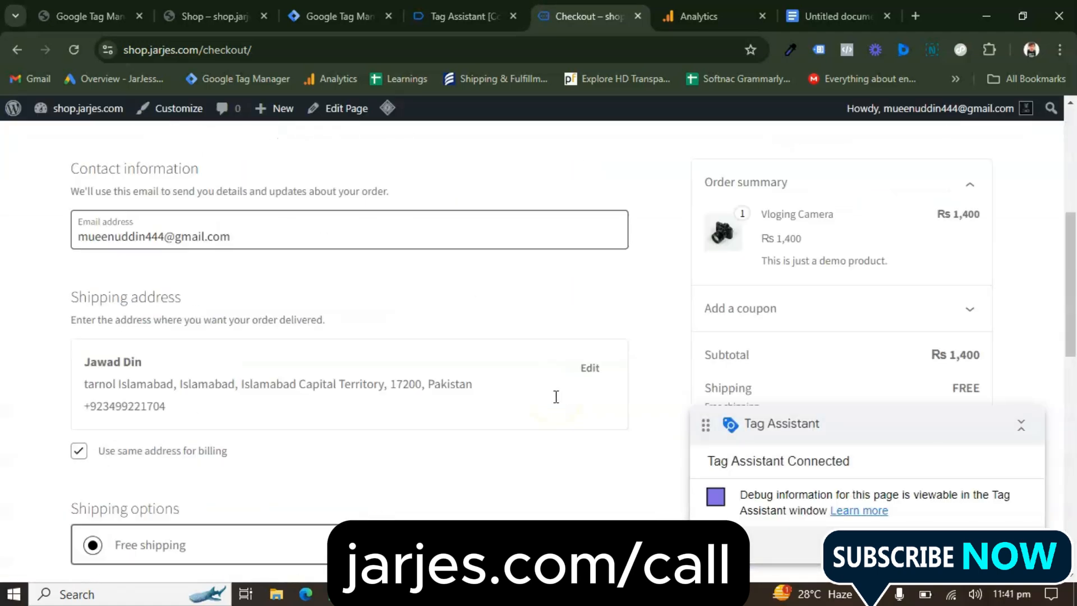
scroll(555, 397, "up", 5)
scroll(557, 403, "up", 6)
scroll(557, 403, "down", 12)
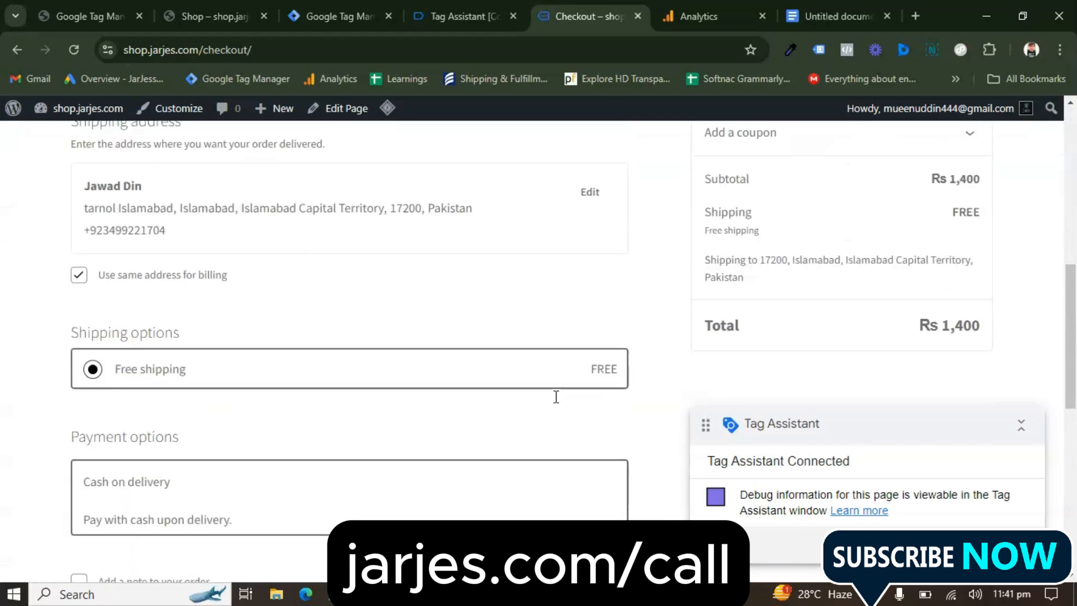
scroll(539, 364, "up", 3)
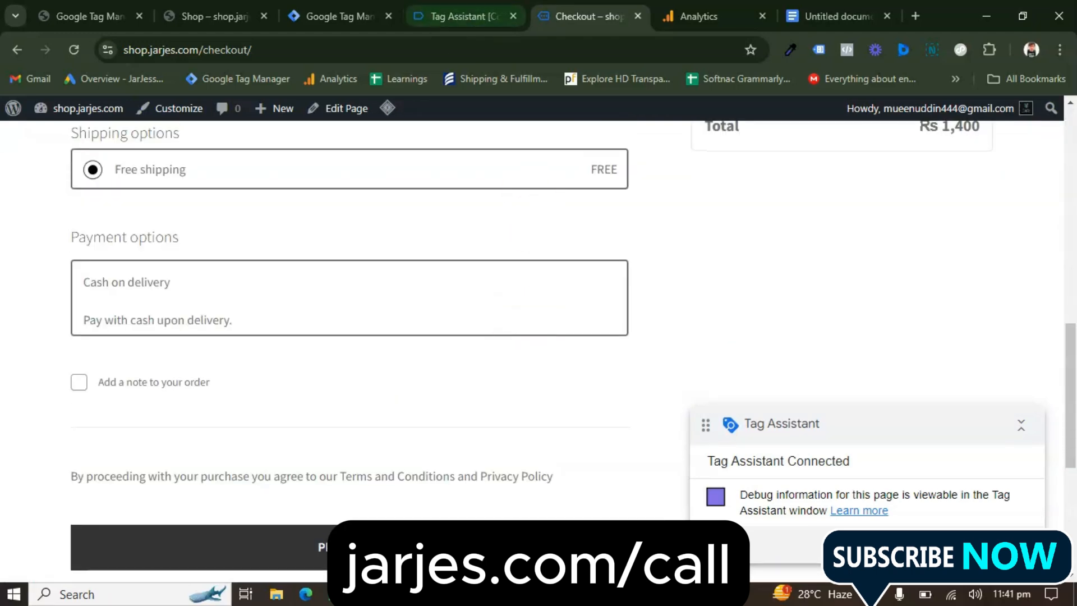
left_click(465, 16)
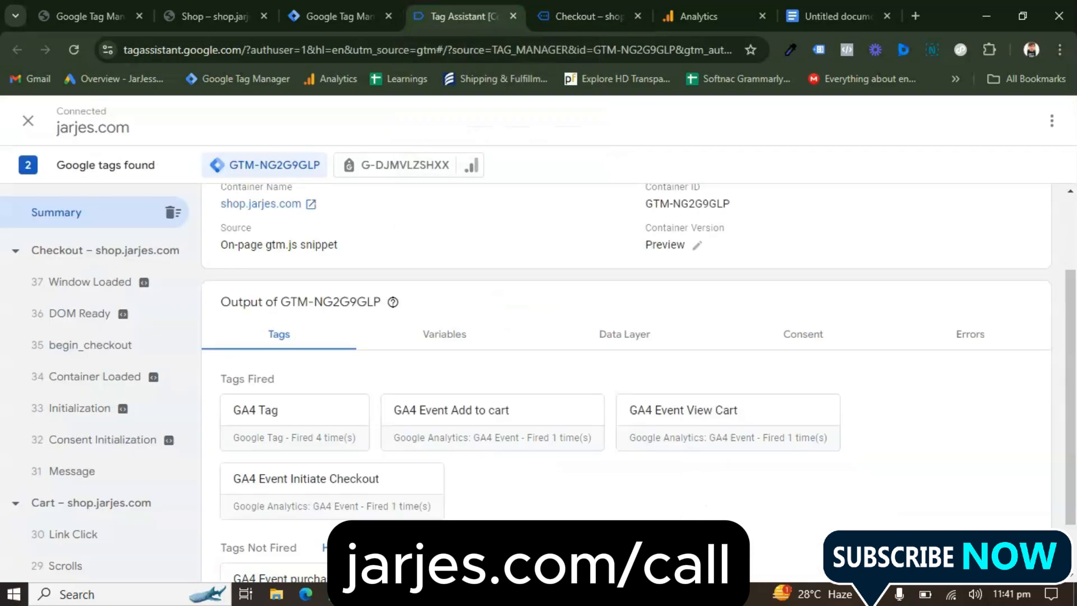
scroll(519, 339, "down", 1)
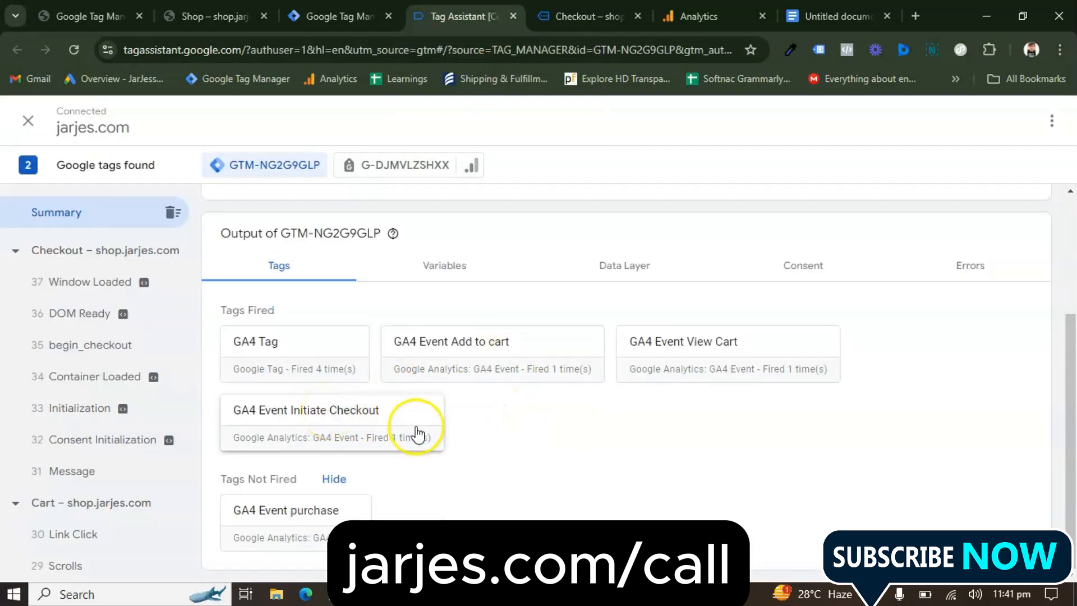
Place the Vloging Camera order on the checkout page using the prefilled details and cash on delivery
left_click(584, 17)
scroll(507, 183, "down", 4)
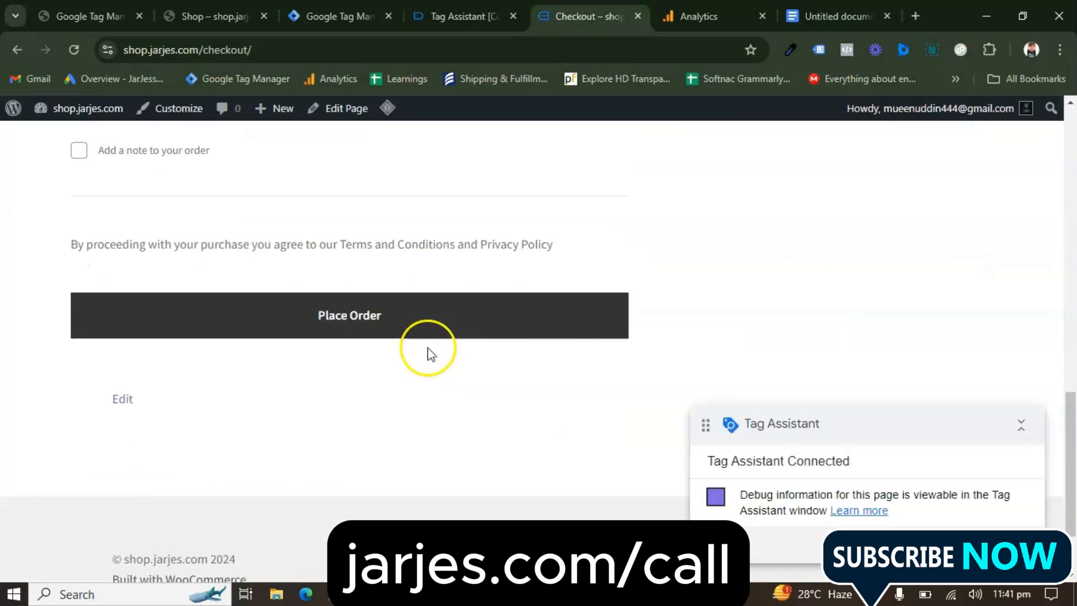
left_click(317, 331)
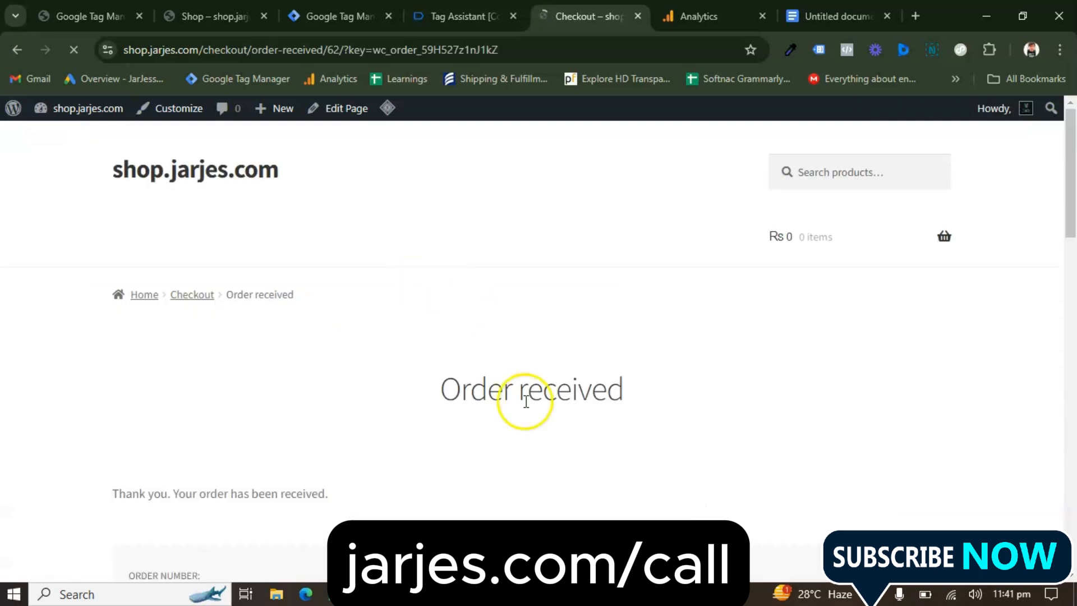
Look through the order confirmation page and check the tag output in Tag Assistant for the purchase
scroll(527, 439, "down", 2)
scroll(527, 439, "down", 3)
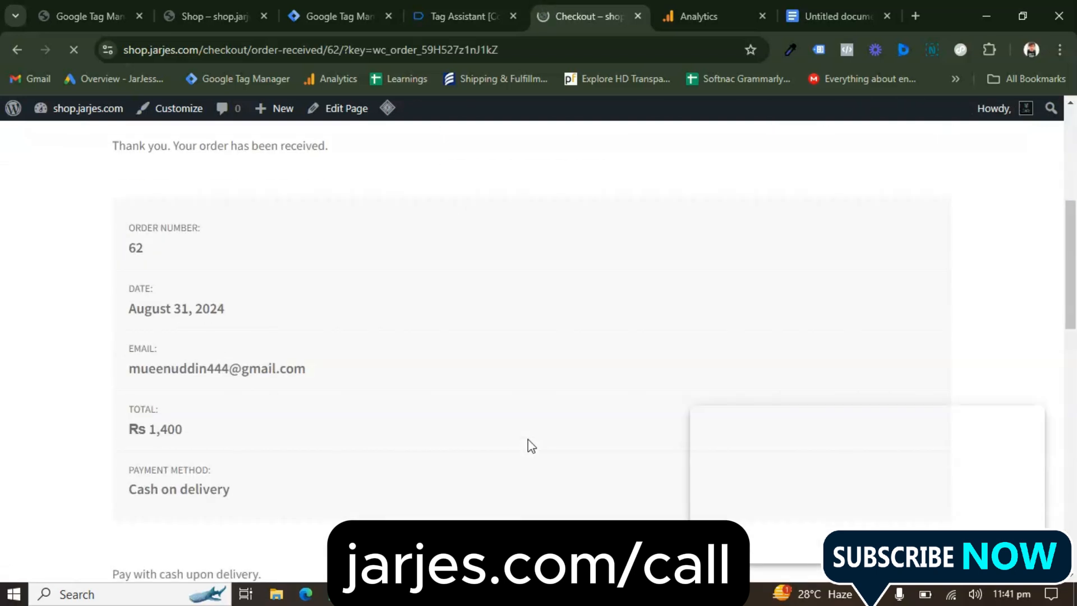
scroll(528, 440, "up", 3)
scroll(513, 370, "down", 10)
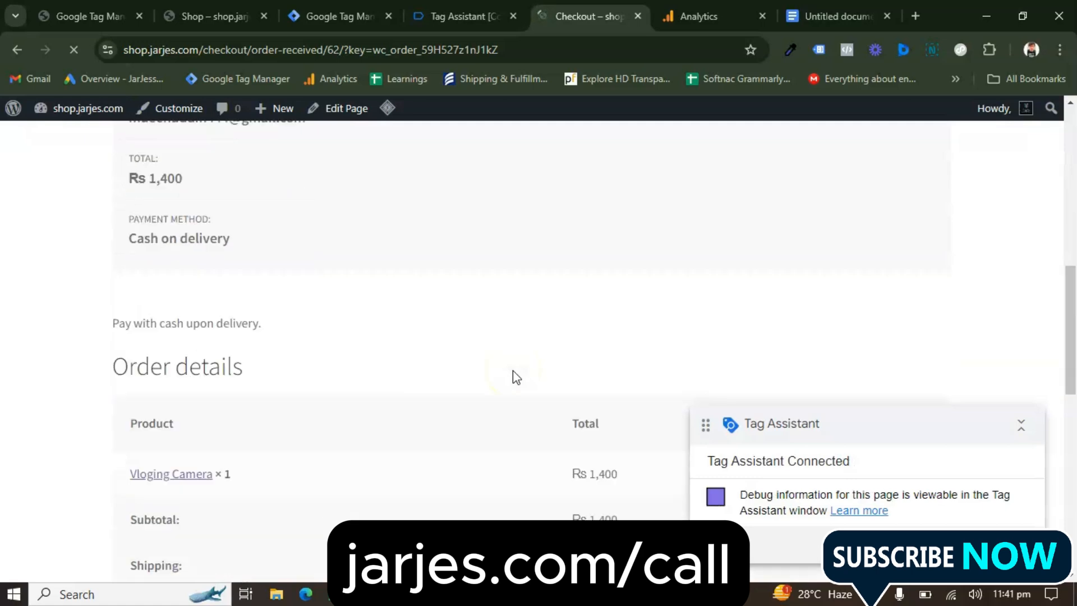
scroll(513, 370, "up", 8)
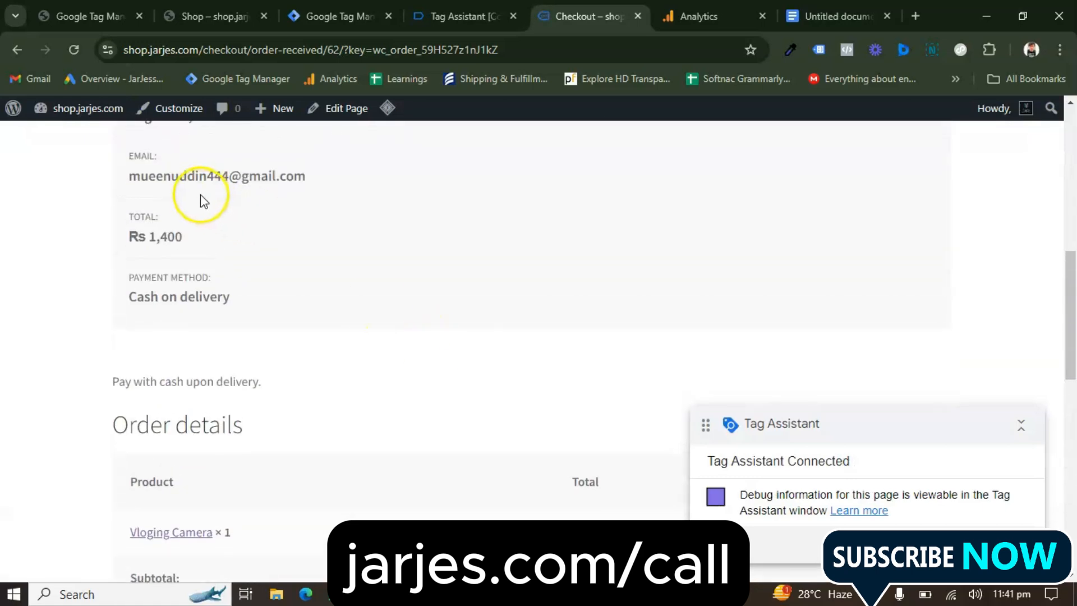
scroll(201, 196, "up", 1)
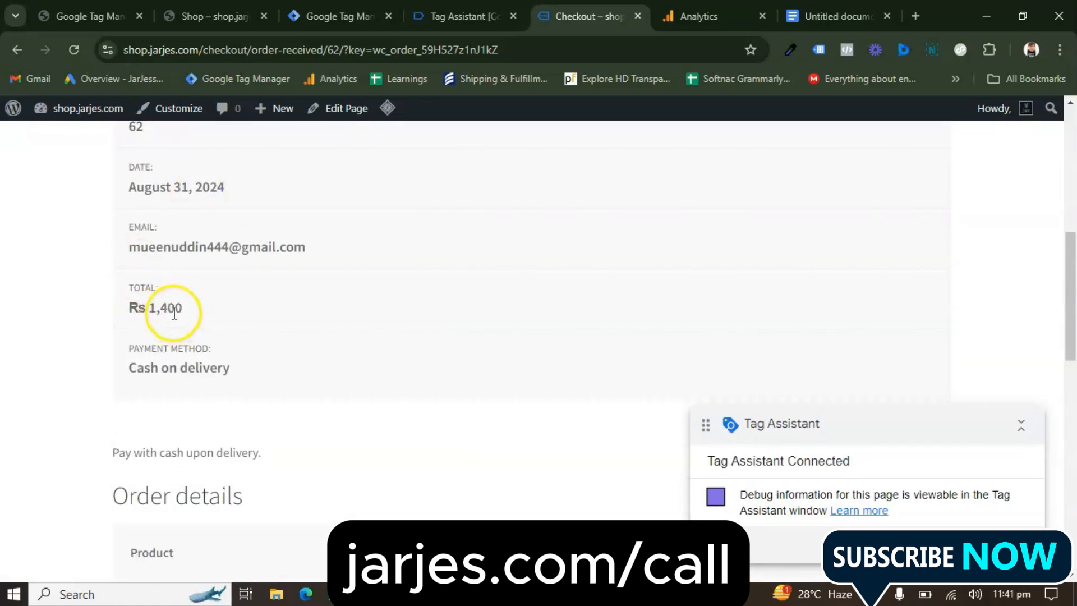
scroll(344, 325, "up", 5)
left_click(449, 15)
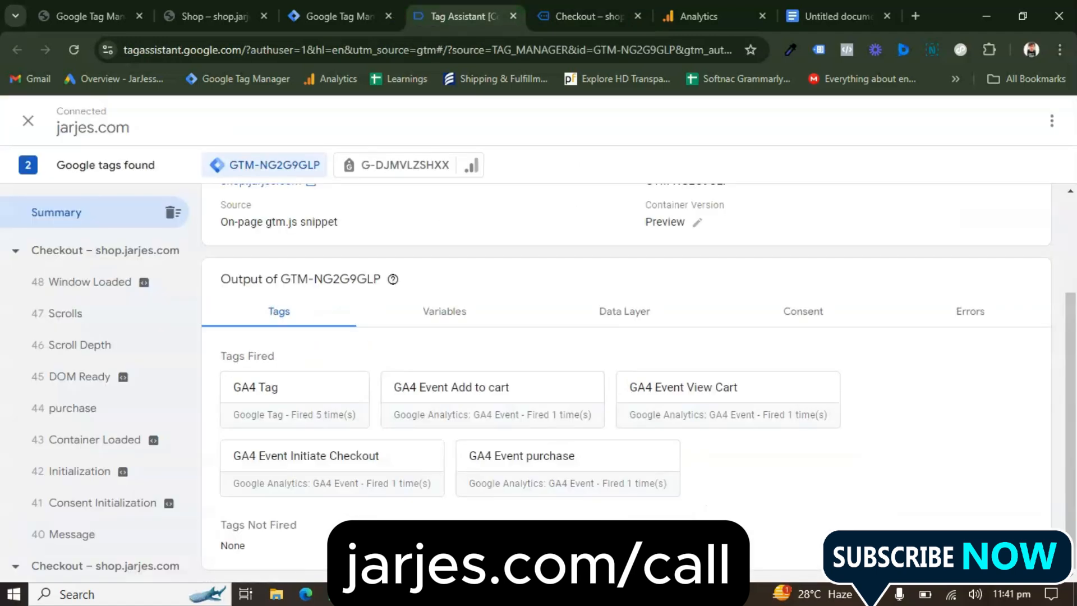
Examine the GA4 Event purchase tag's full properties and firing trigger, and open the purchase message where it fired
left_click(569, 472)
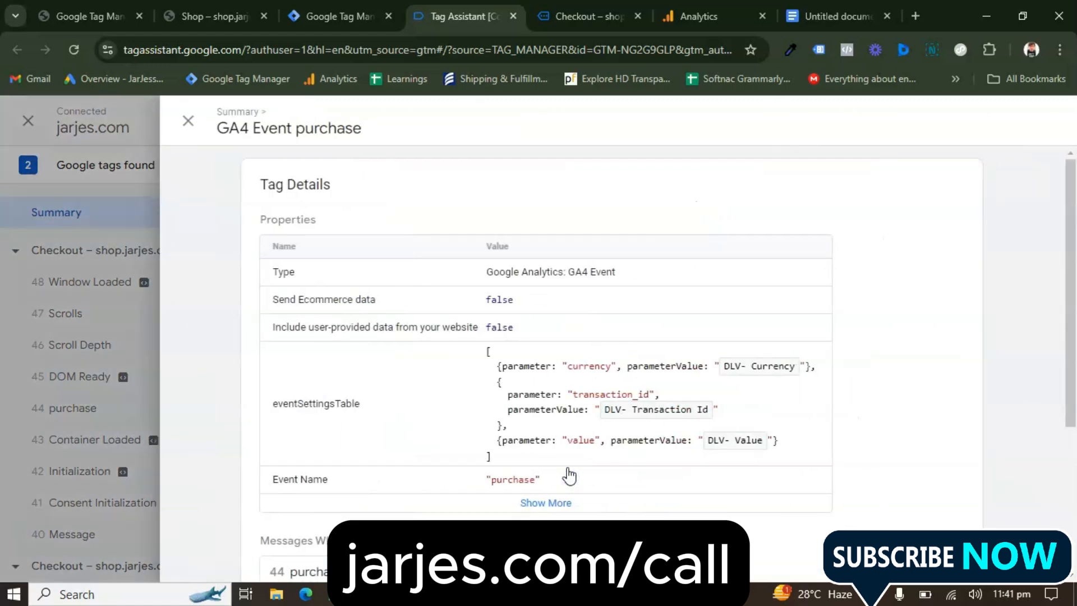
scroll(584, 447, "down", 2)
scroll(584, 447, "down", 1)
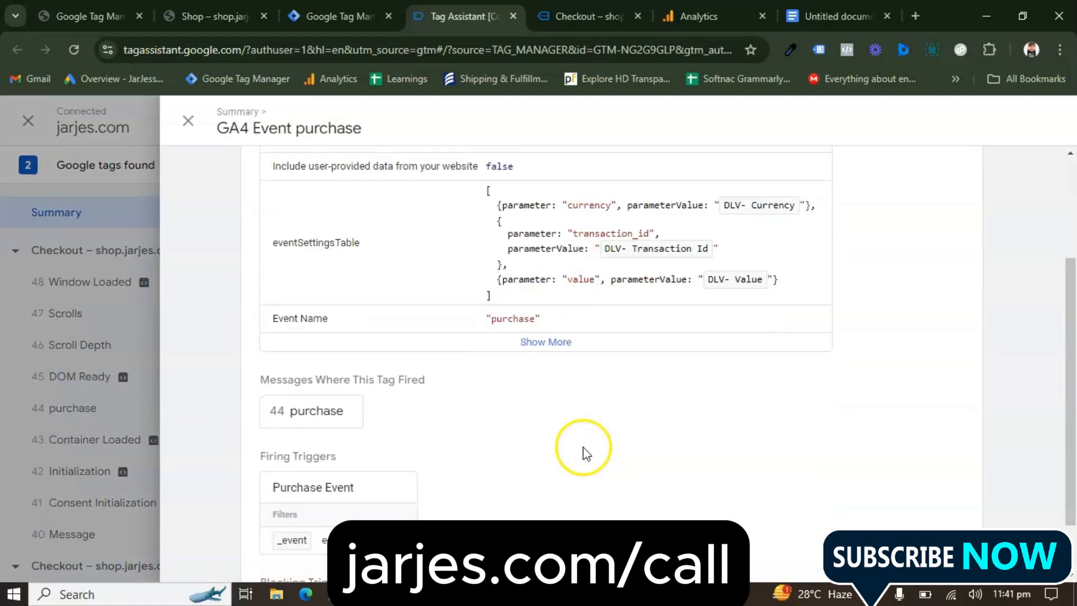
left_click(549, 342)
scroll(559, 350, "down", 2)
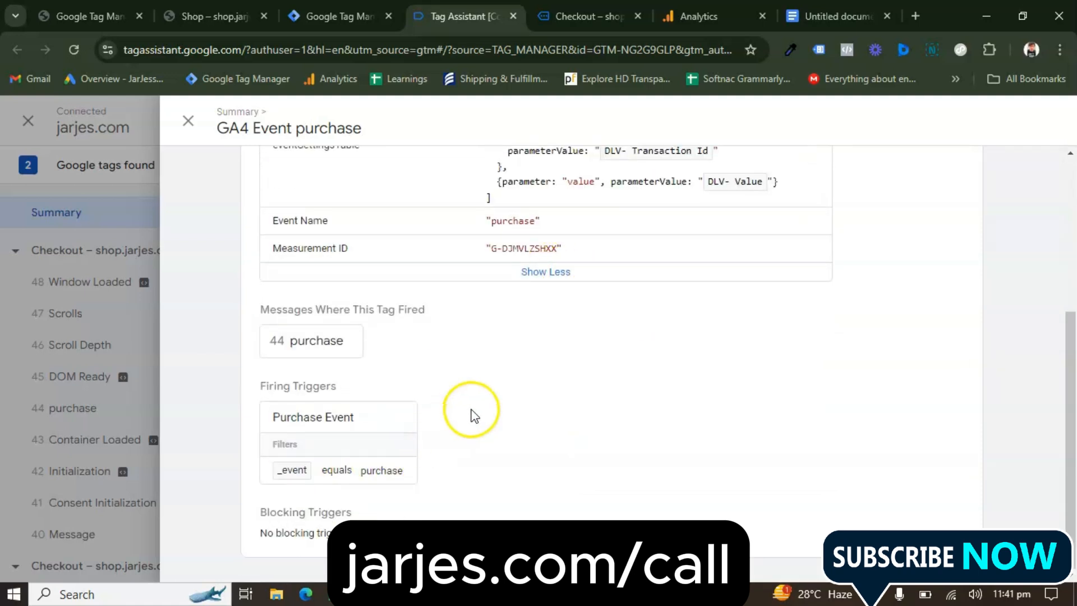
left_click(330, 344)
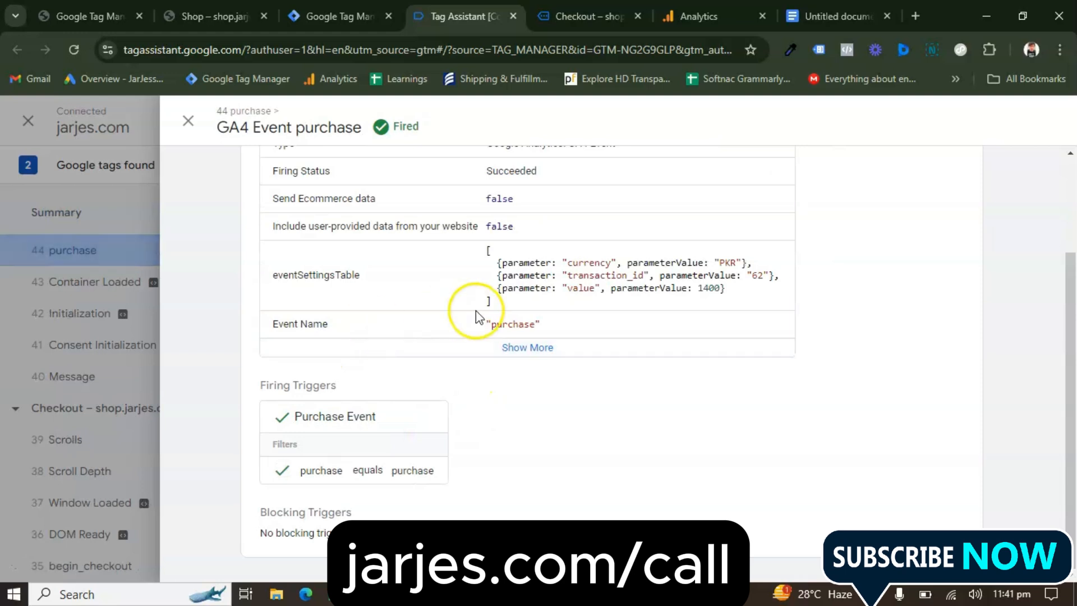
Compare the GA4 Event purchase tag's currency, transaction_id and value in Tag Assistant with the order confirmation page's details
scroll(476, 311, "up", 2)
scroll(770, 289, "down", 1)
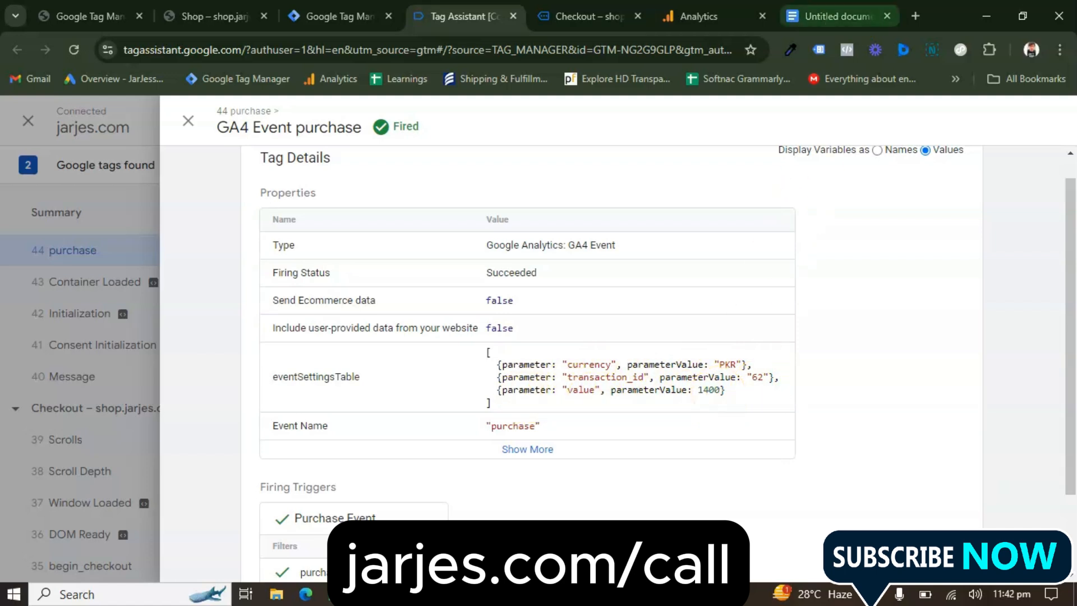
left_click(589, 17)
scroll(226, 344, "down", 2)
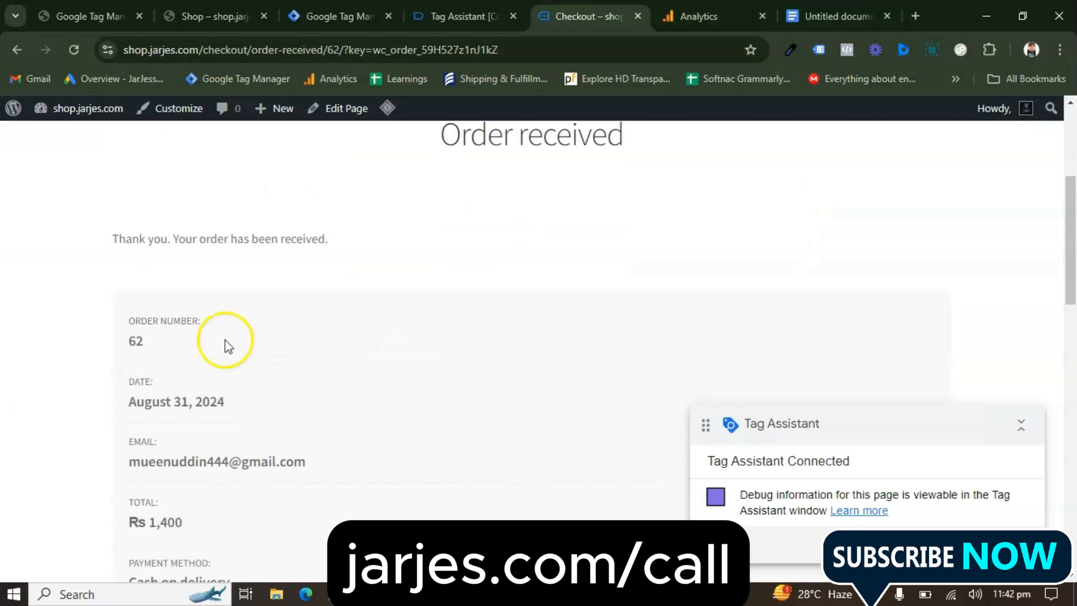
scroll(270, 399, "down", 2)
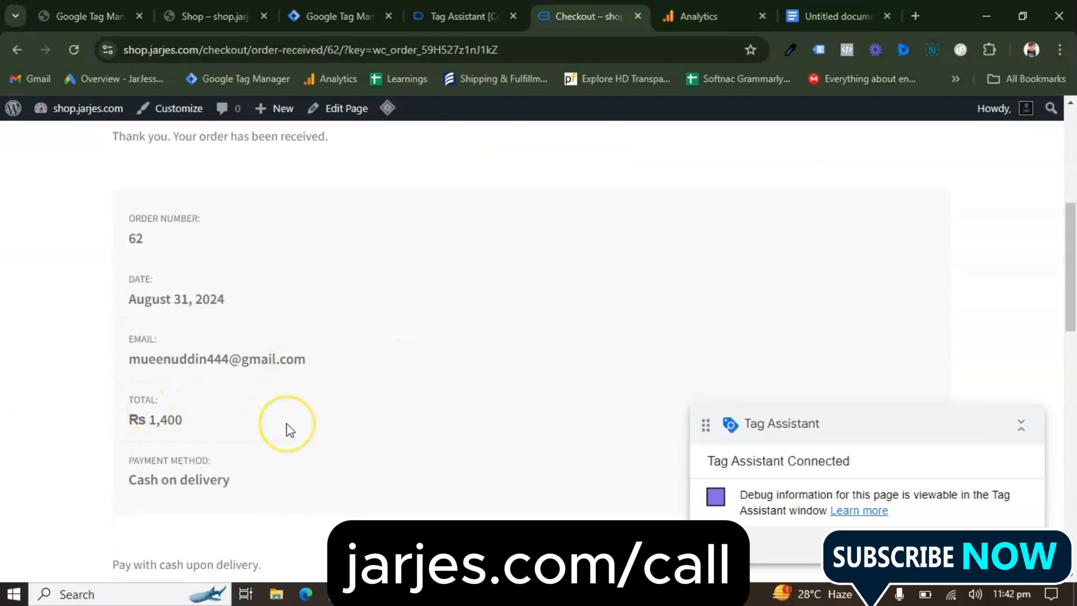
scroll(287, 431, "down", 7)
scroll(289, 431, "down", 1)
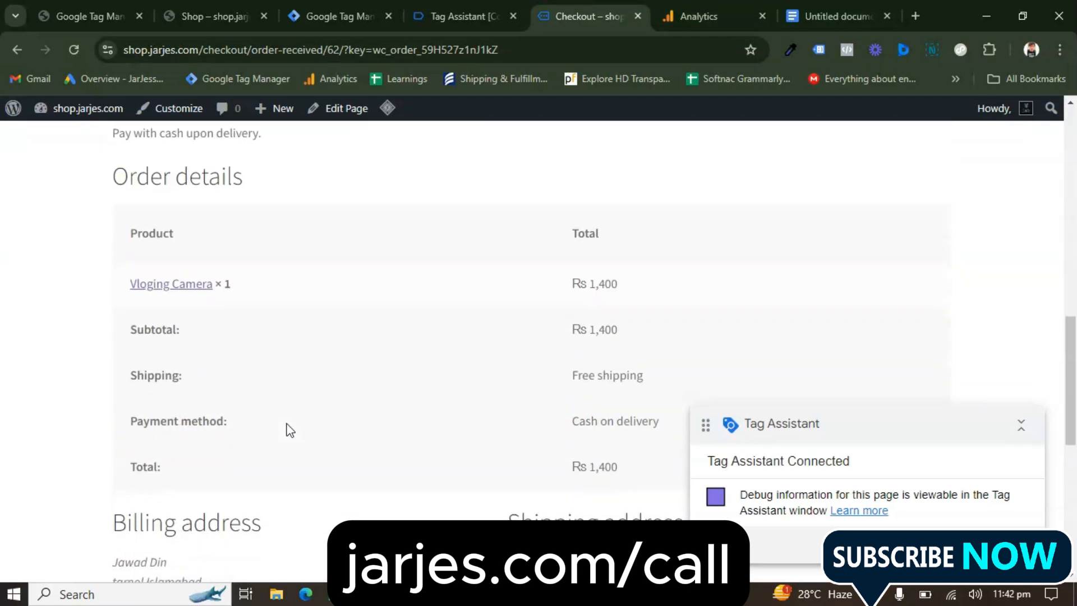
left_click(466, 16)
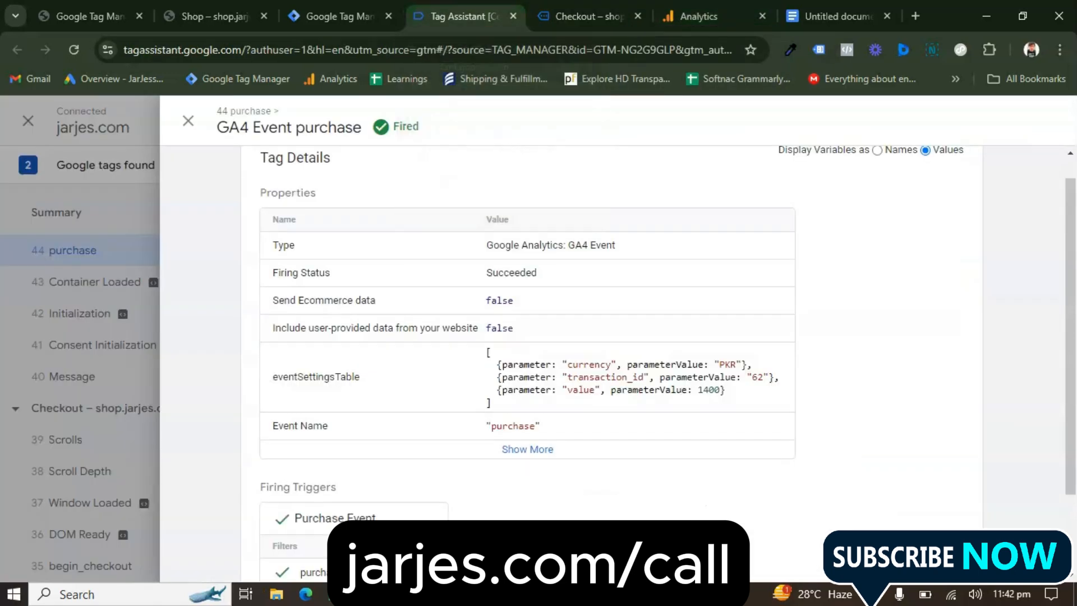
scroll(705, 342, "down", 1)
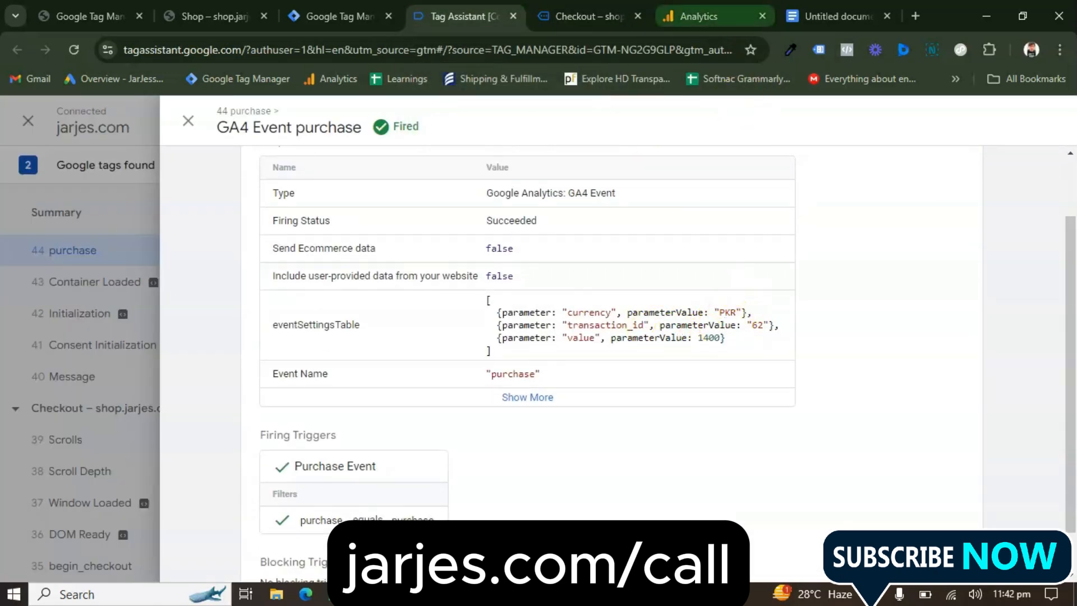
Recheck the currency on the order confirmation page against the purchase tag's properties, and close the tag's details
left_click(699, 16)
left_click(589, 16)
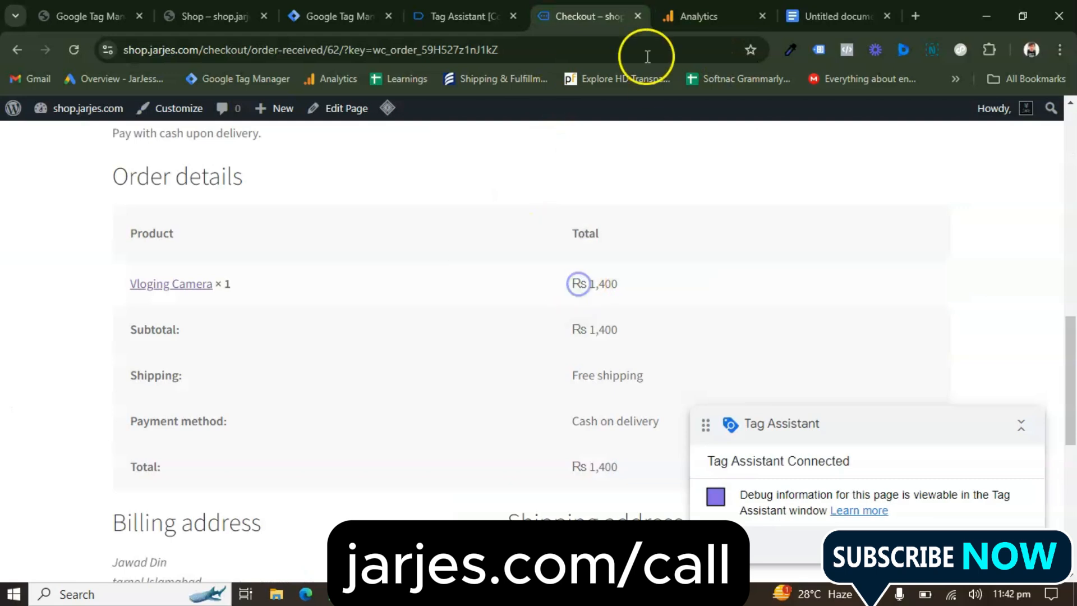
left_click(466, 15)
scroll(596, 251, "up", 2)
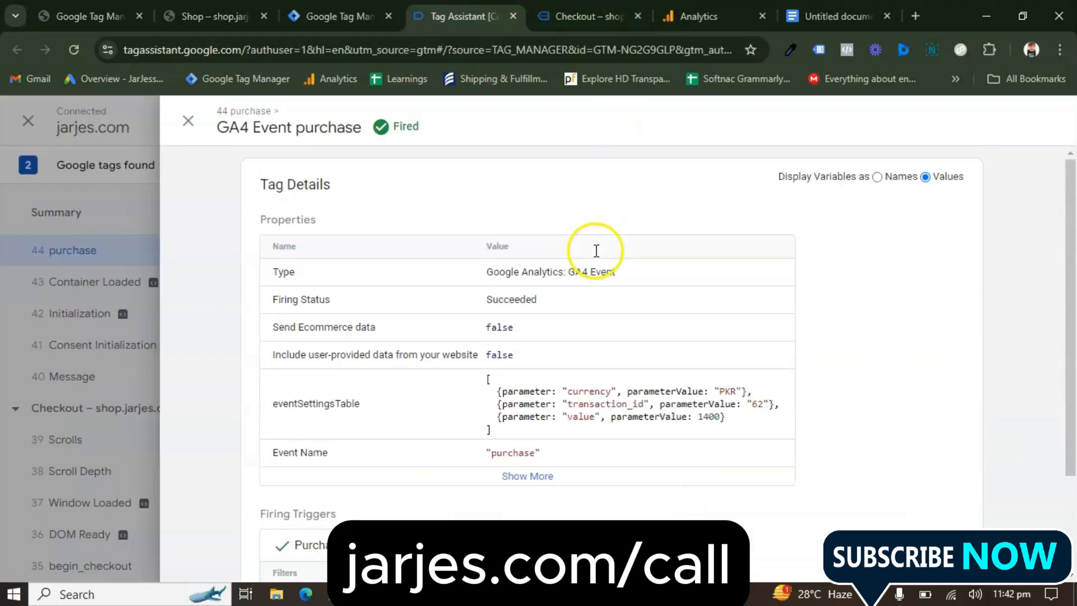
scroll(466, 254, "down", 2)
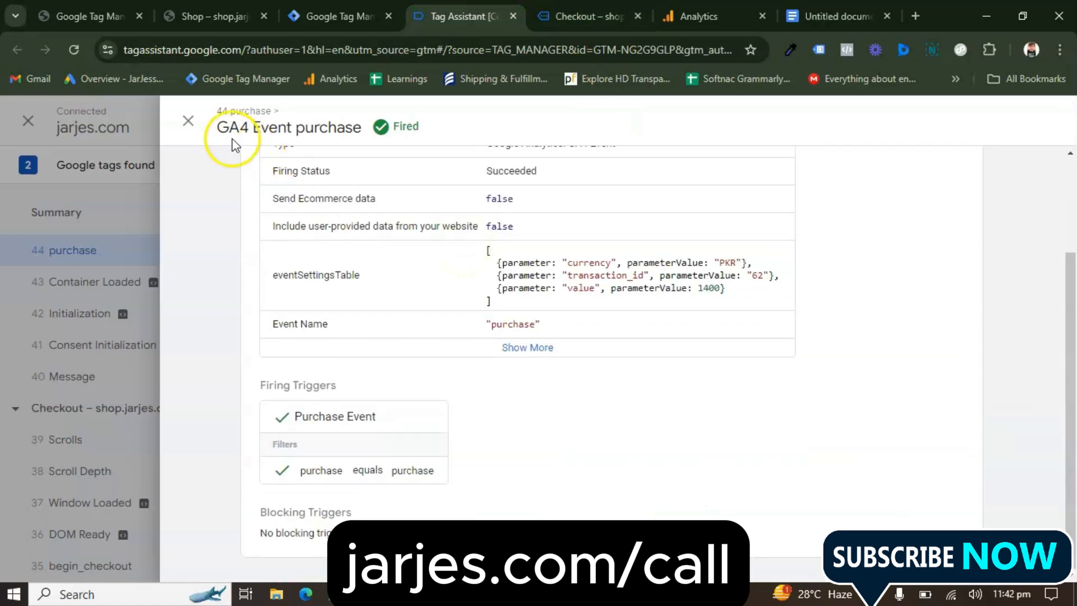
left_click(189, 121)
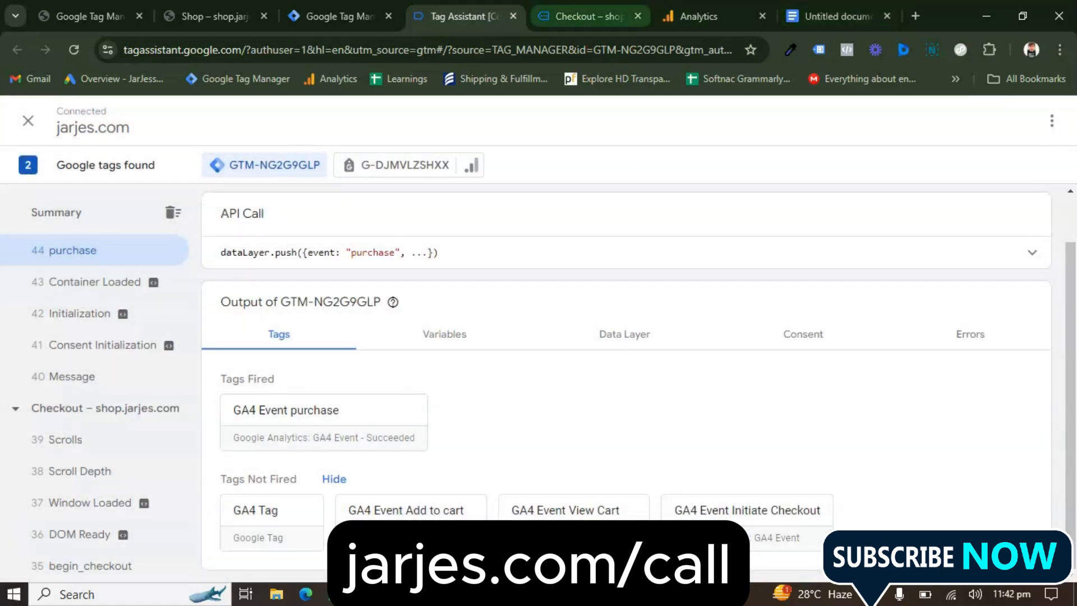
Switch to Google Analytics and look over the Jarjess Shop Home page's user chart, realtime card and overview cards
key("ctrl+Tab")
key("ctrl+Tab")
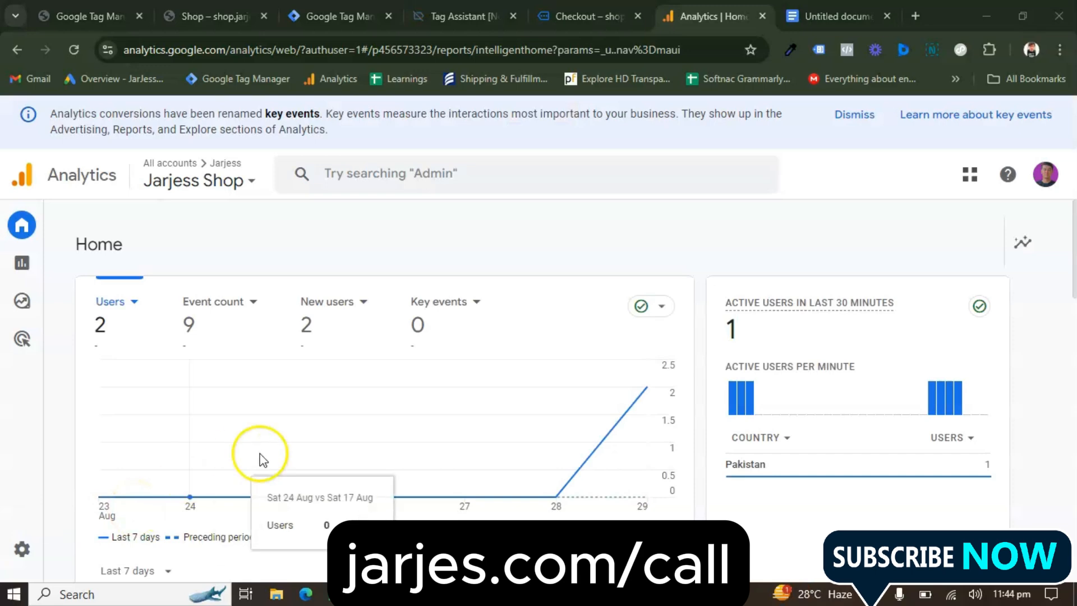
scroll(260, 455, "down", 10)
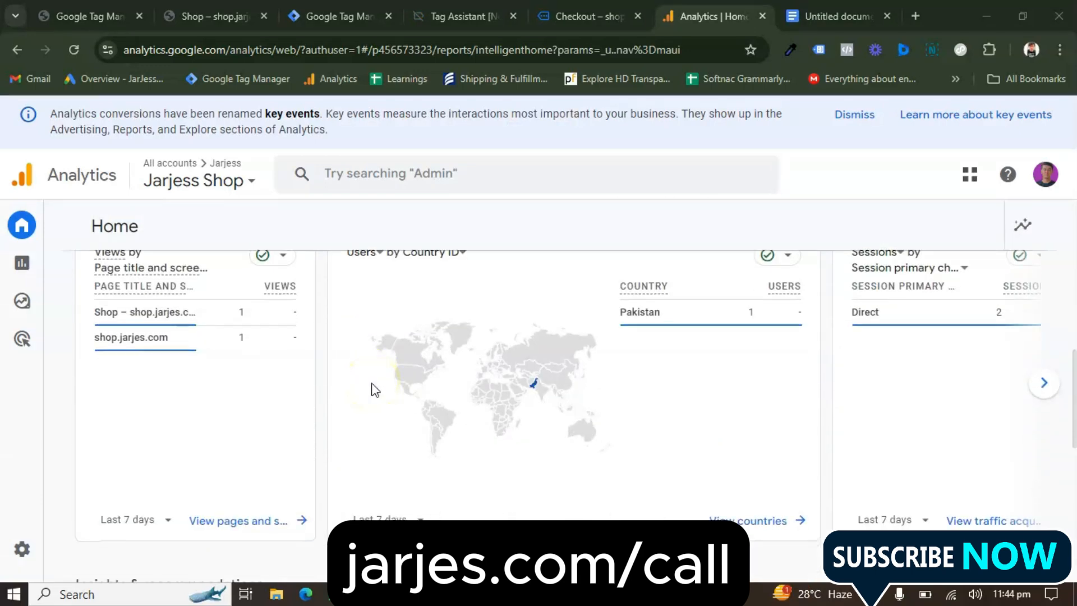
scroll(375, 390, "down", 1)
scroll(423, 371, "up", 10)
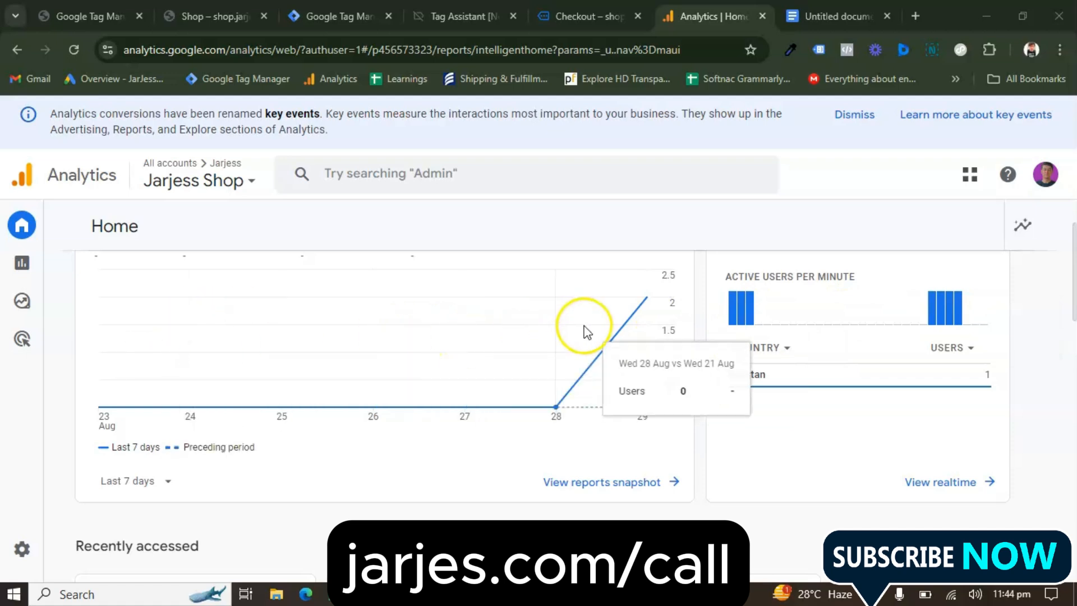
scroll(582, 331, "down", 2)
Open DebugView from the Jarjess Shop property's admin settings
left_click(40, 564)
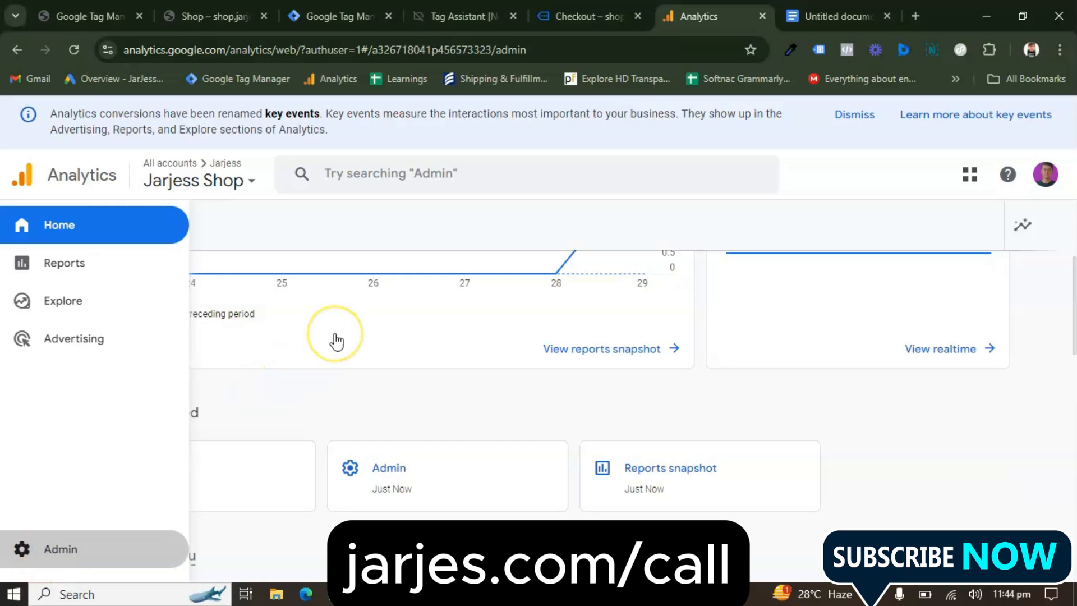
scroll(336, 436, "down", 10)
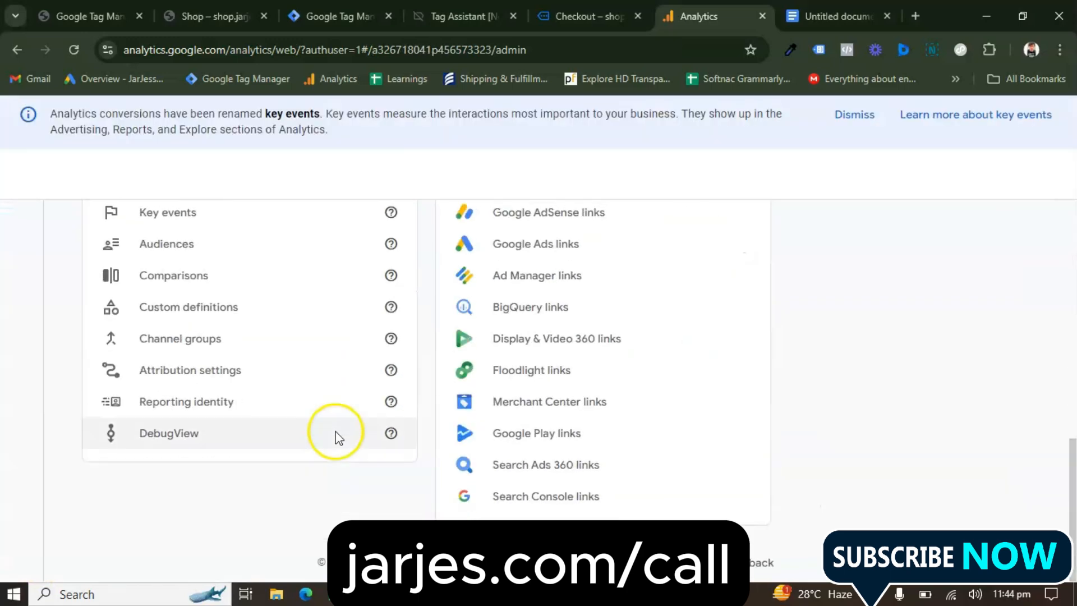
left_click(198, 436)
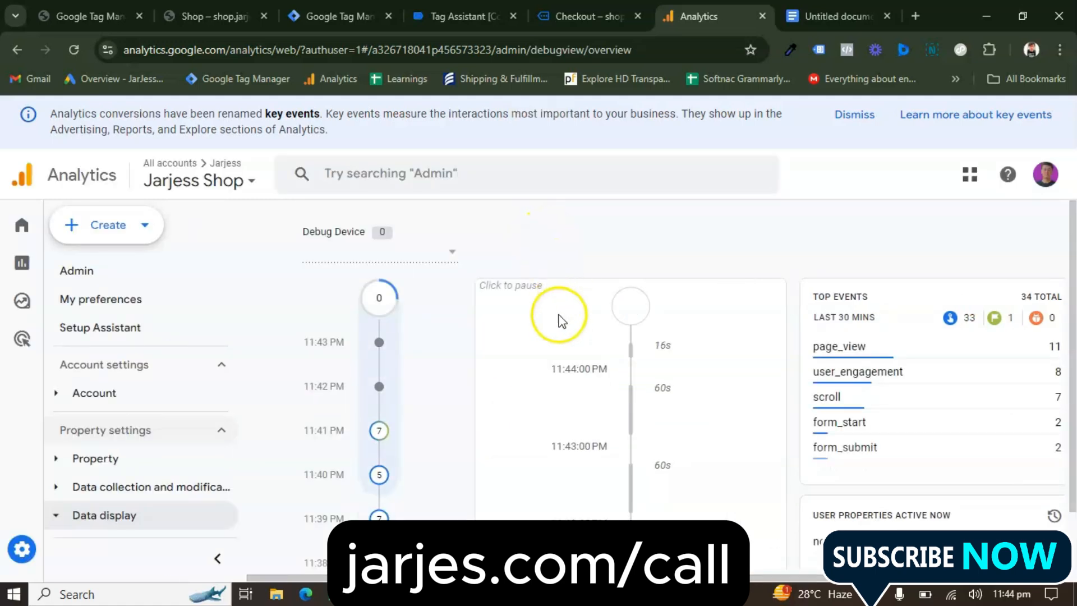
Look through the DebugView event timeline for the purchase, initiate checkout, view cart and add to cart events
left_click(619, 406)
scroll(620, 408, "down", 2)
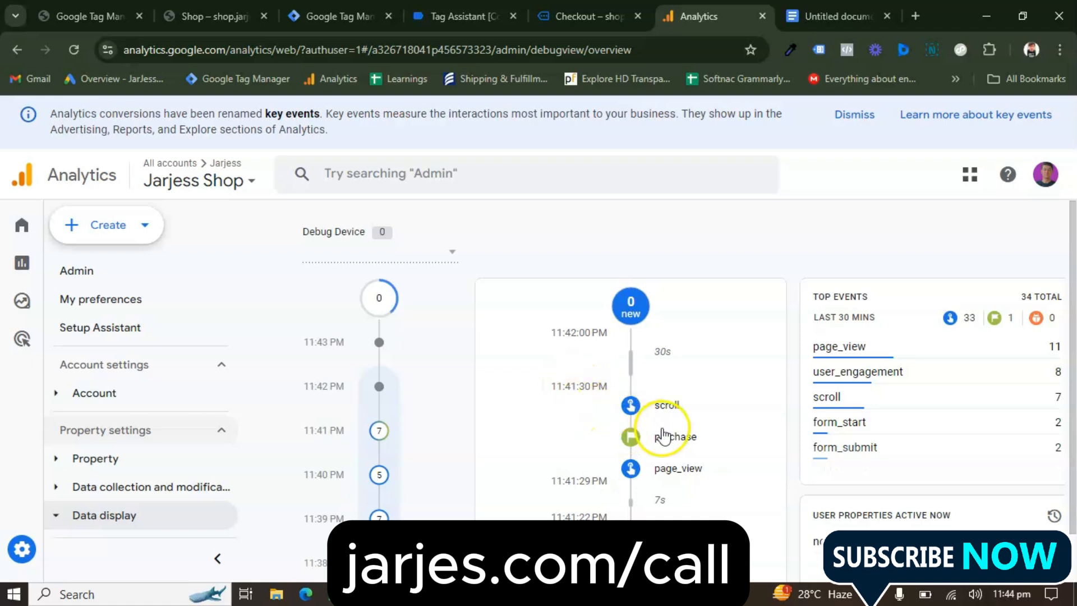
scroll(617, 449, "down", 3)
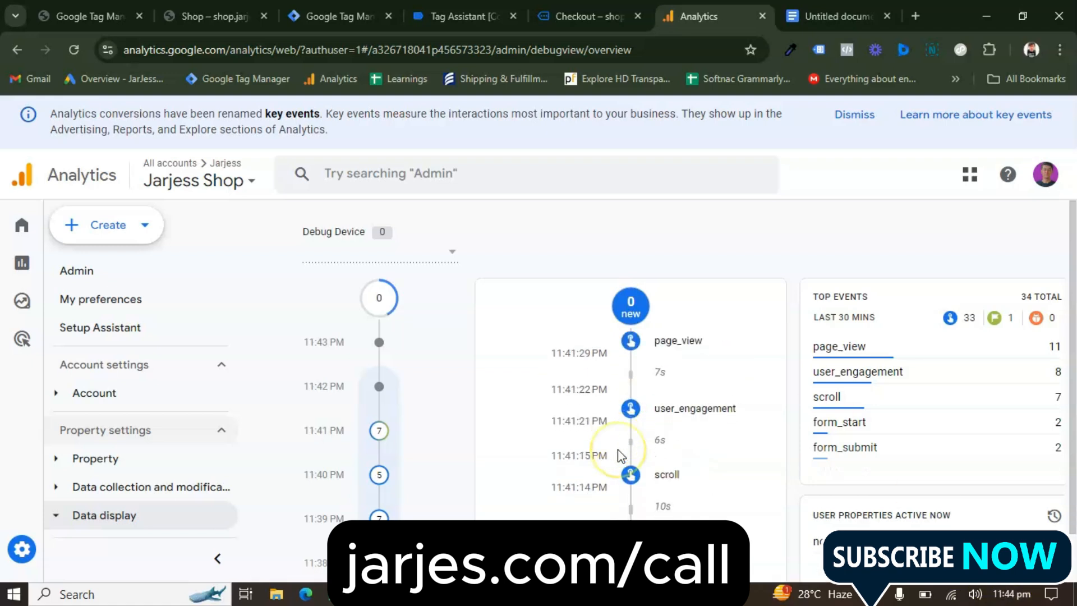
scroll(618, 449, "down", 2)
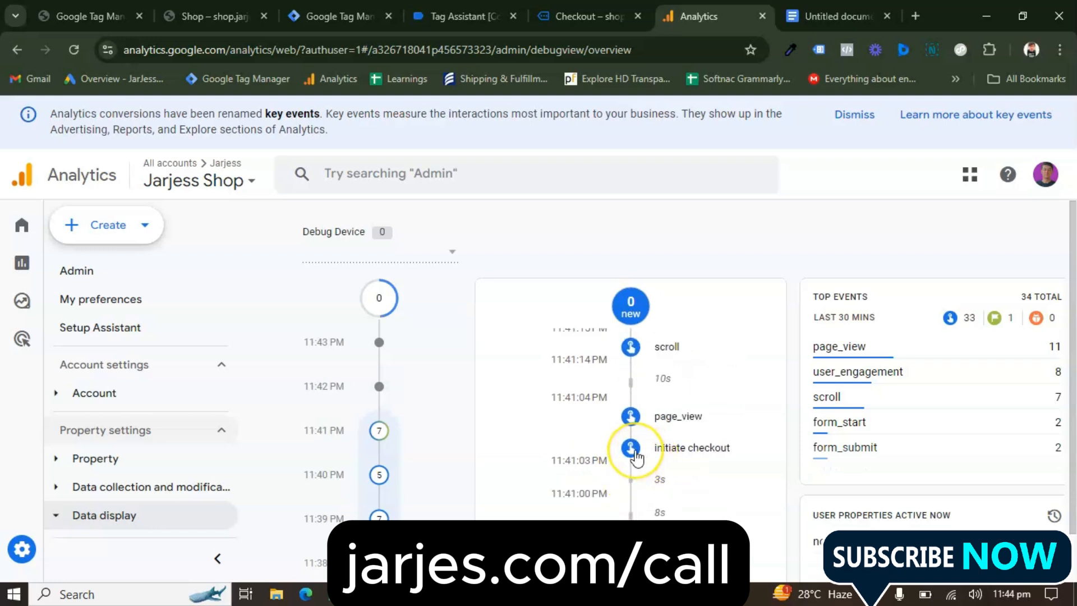
scroll(635, 452, "down", 4)
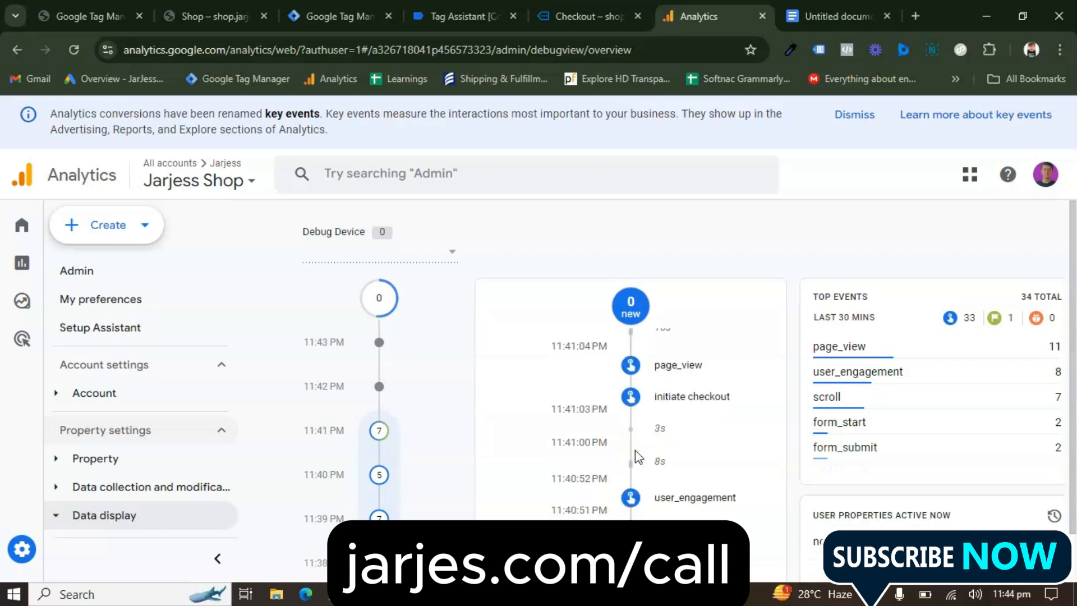
scroll(637, 456, "down", 1)
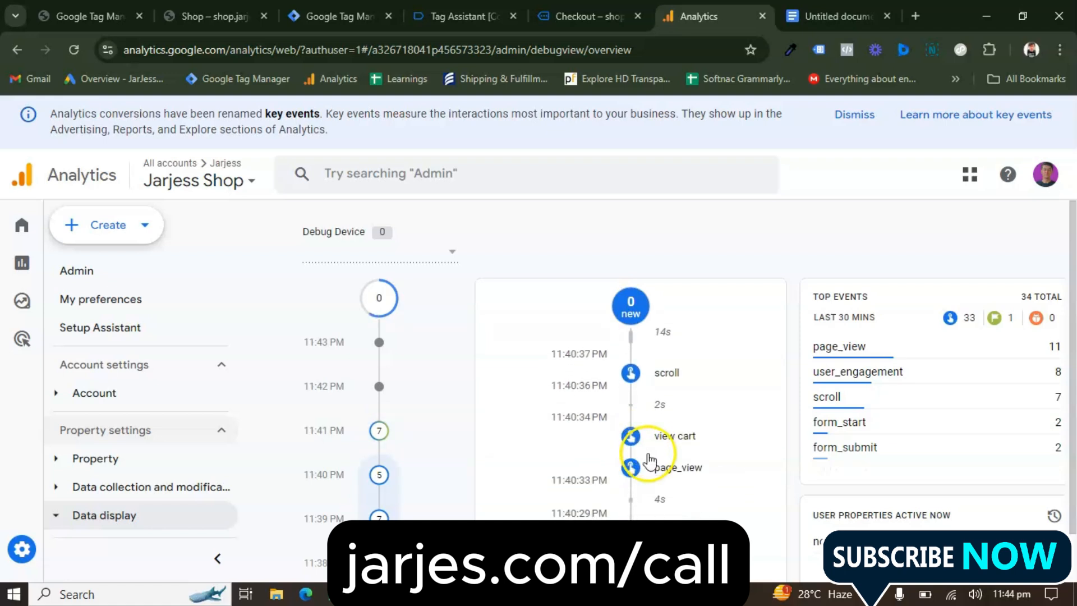
scroll(646, 457, "down", 2)
scroll(648, 461, "down", 5)
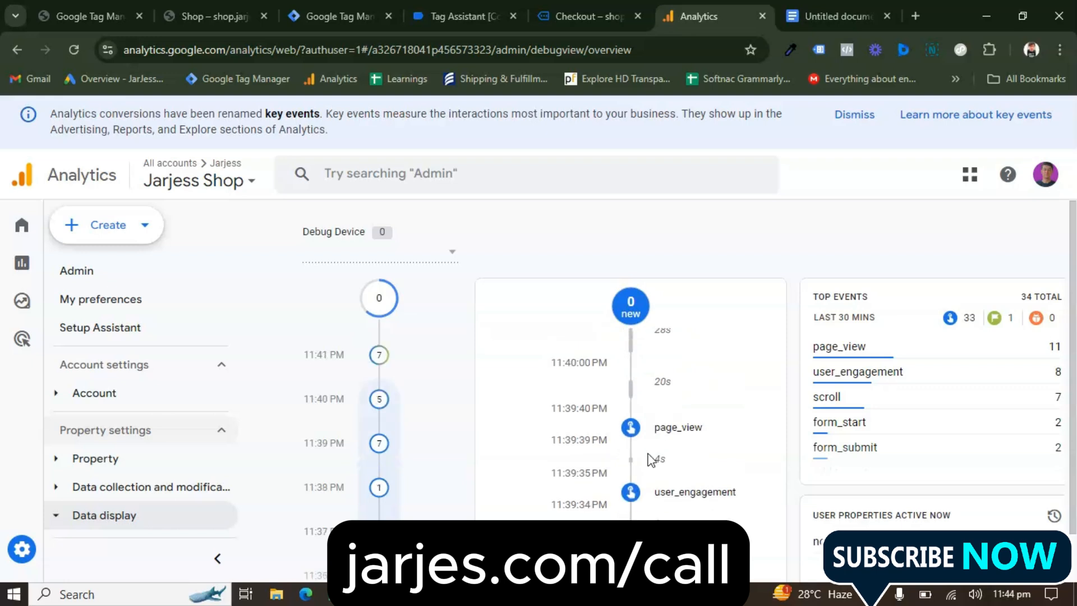
scroll(648, 459, "down", 2)
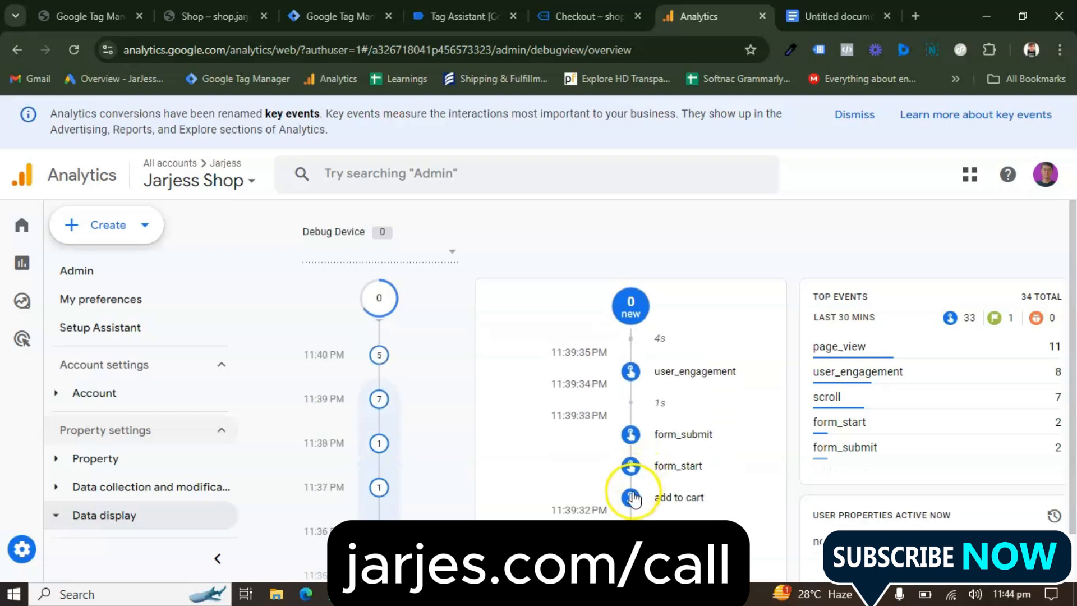
scroll(640, 485, "up", 10)
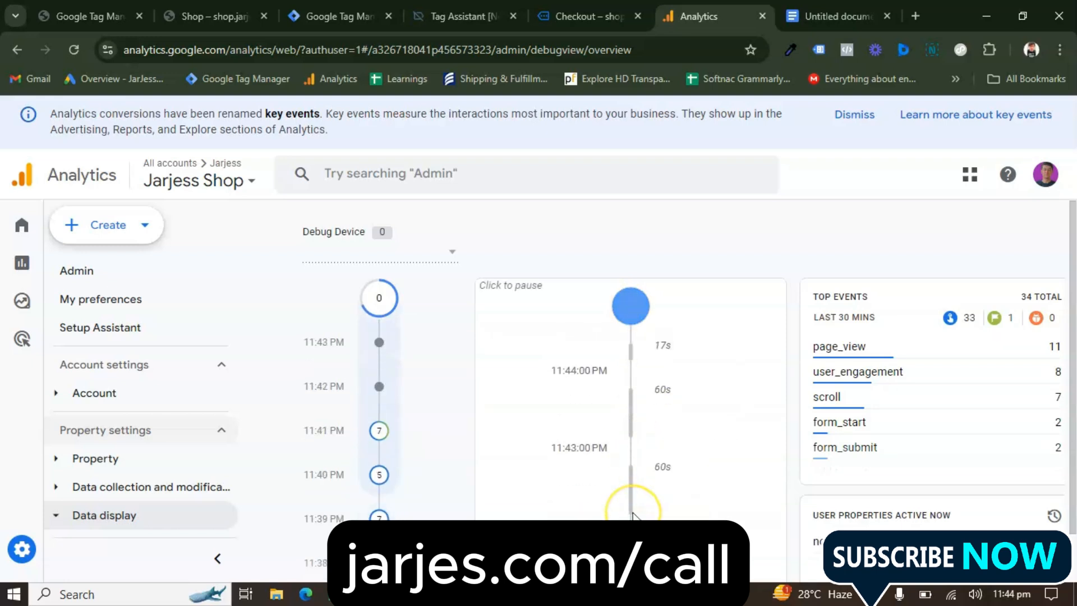
Open the purchase event's parameters in the DebugView timeline and expand currency and transaction_id
scroll(633, 515, "down", 5)
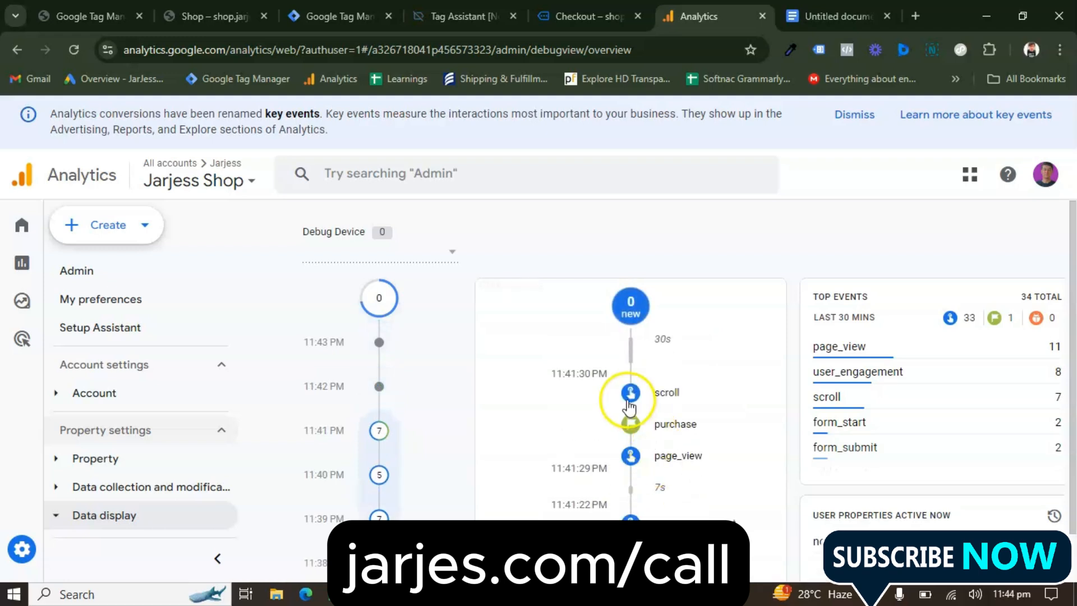
left_click(629, 427)
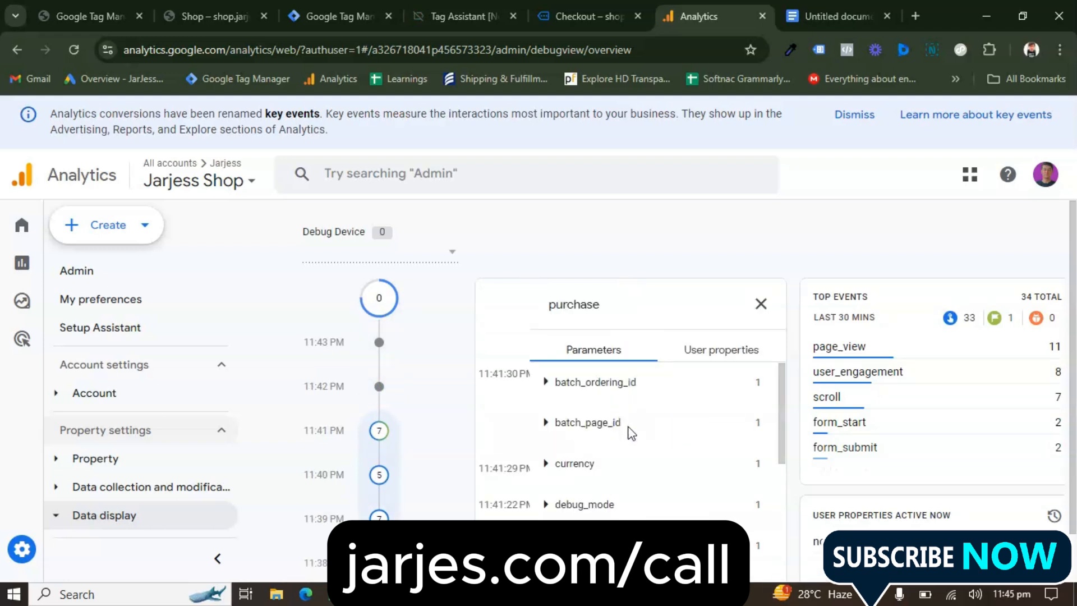
scroll(614, 429, "down", 1)
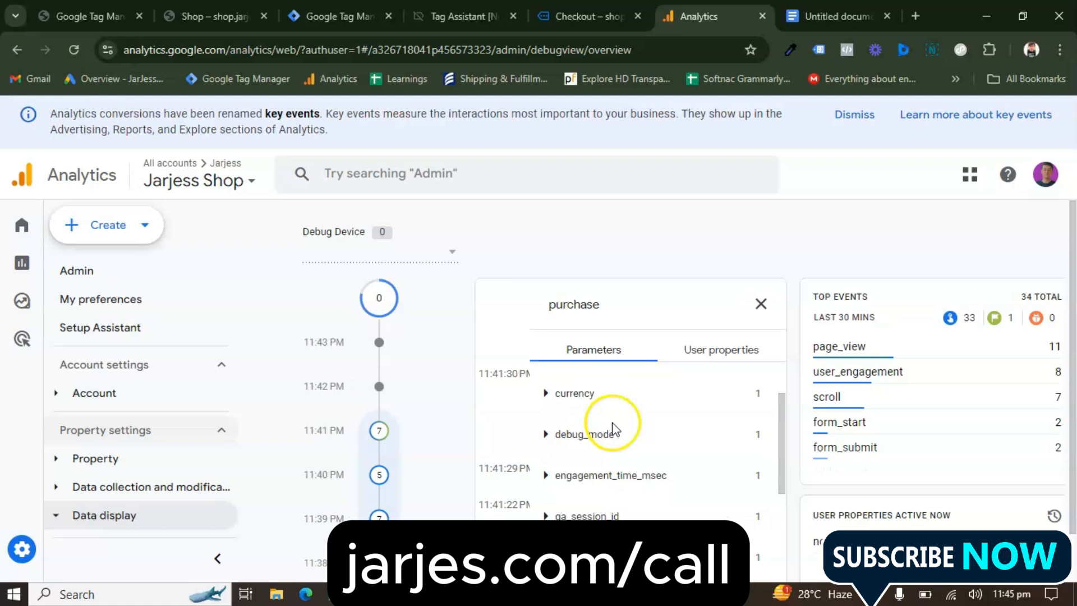
left_click(545, 394)
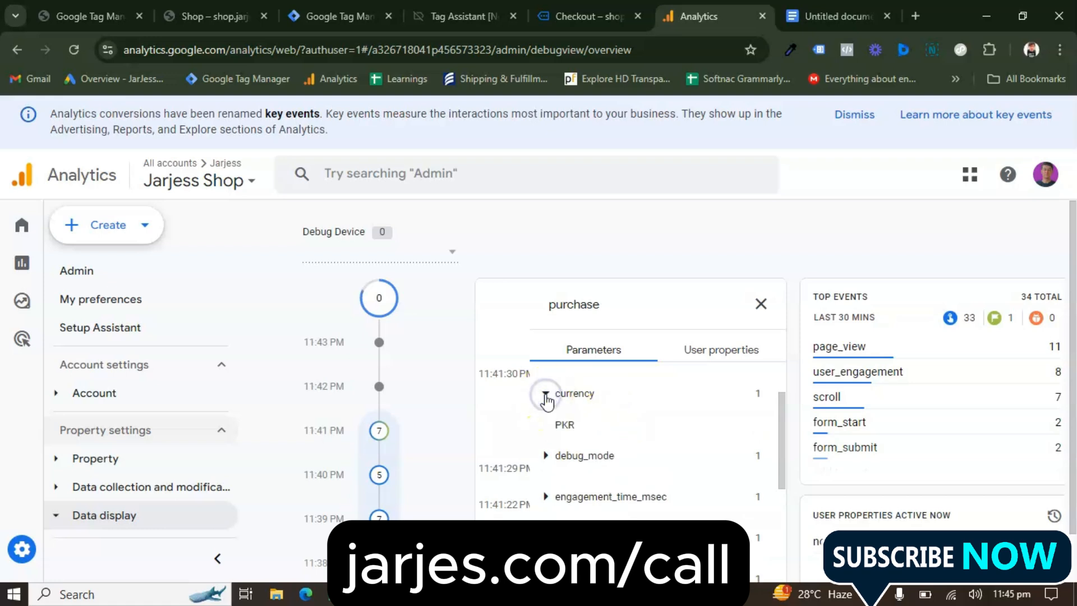
scroll(566, 425, "down", 3)
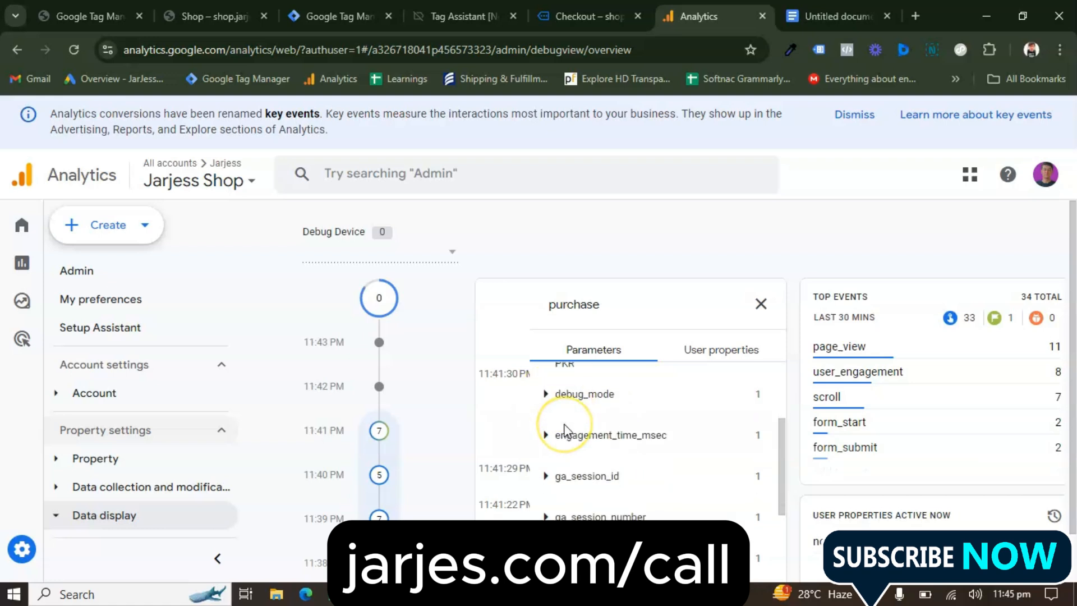
scroll(566, 424, "down", 3)
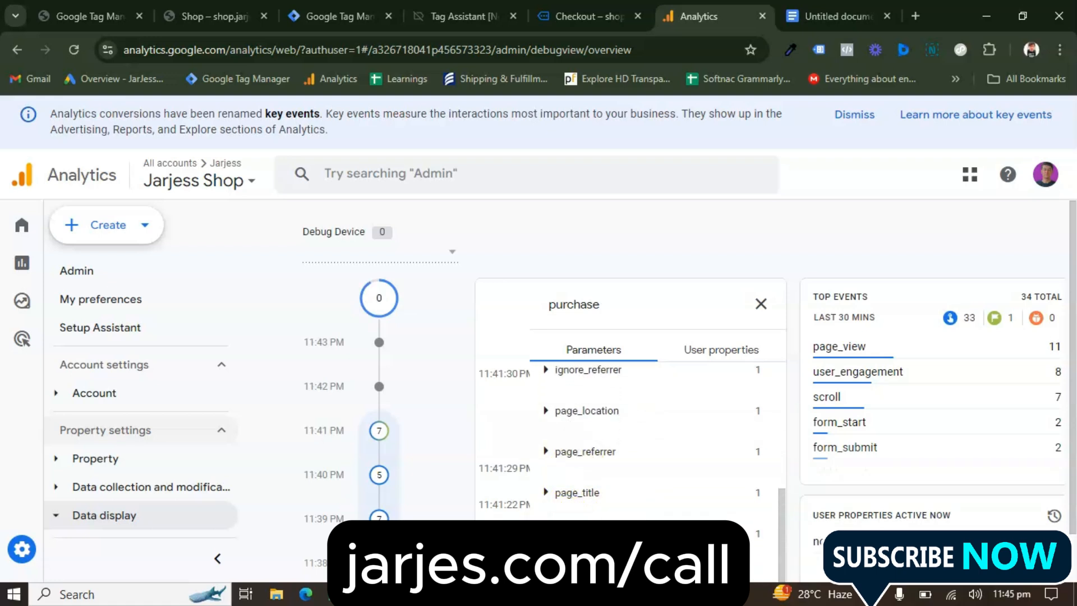
scroll(554, 521, "down", 1)
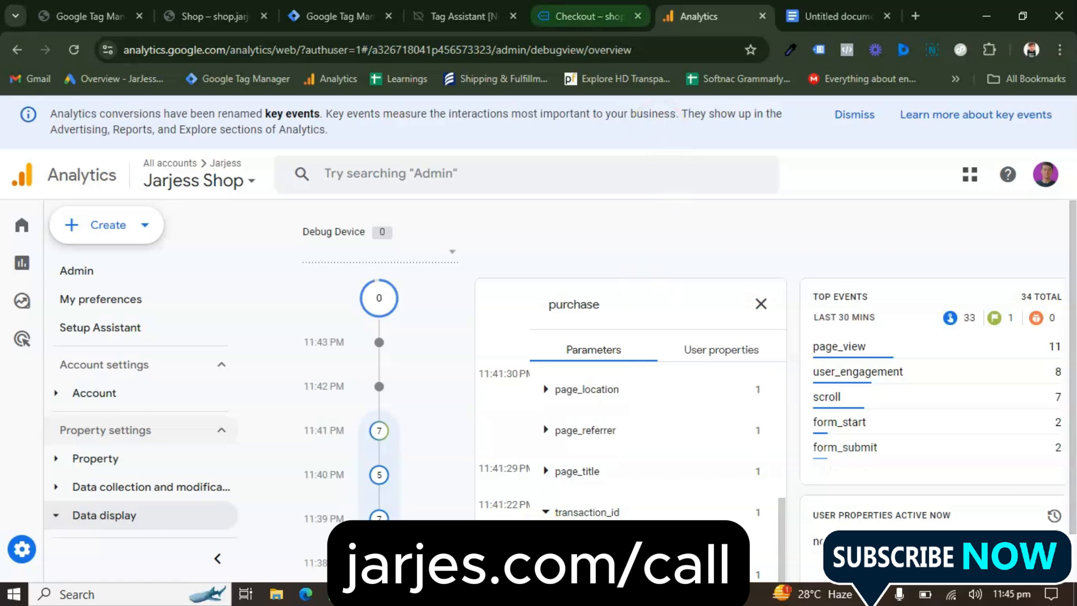
Compare the purchase event's transaction_id and value parameters in DebugView with the order number and total on the order confirmation page
left_click(586, 17)
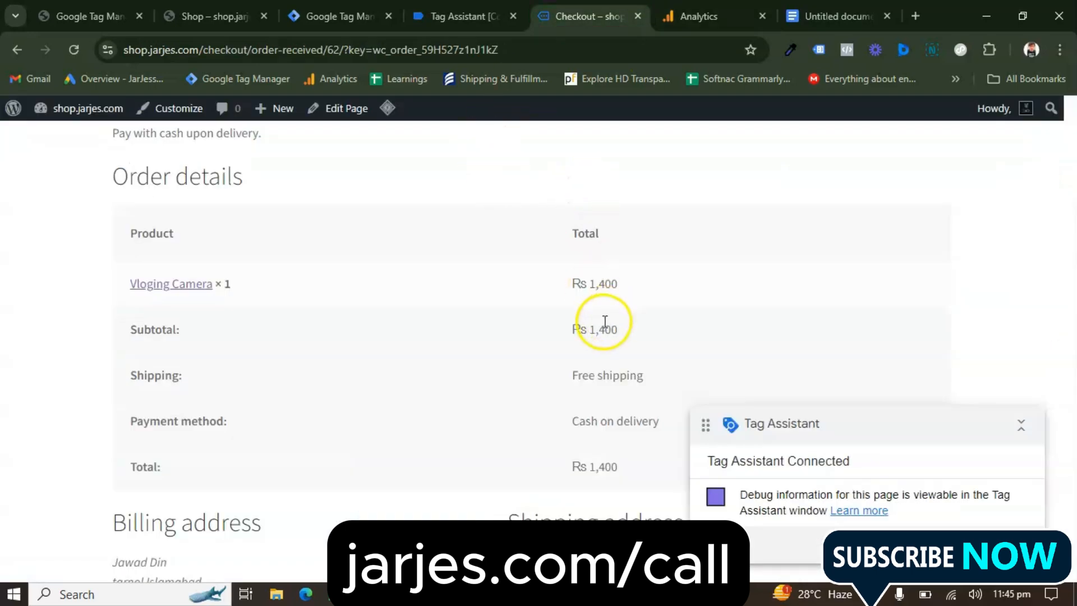
scroll(604, 325, "up", 10)
left_click(699, 16)
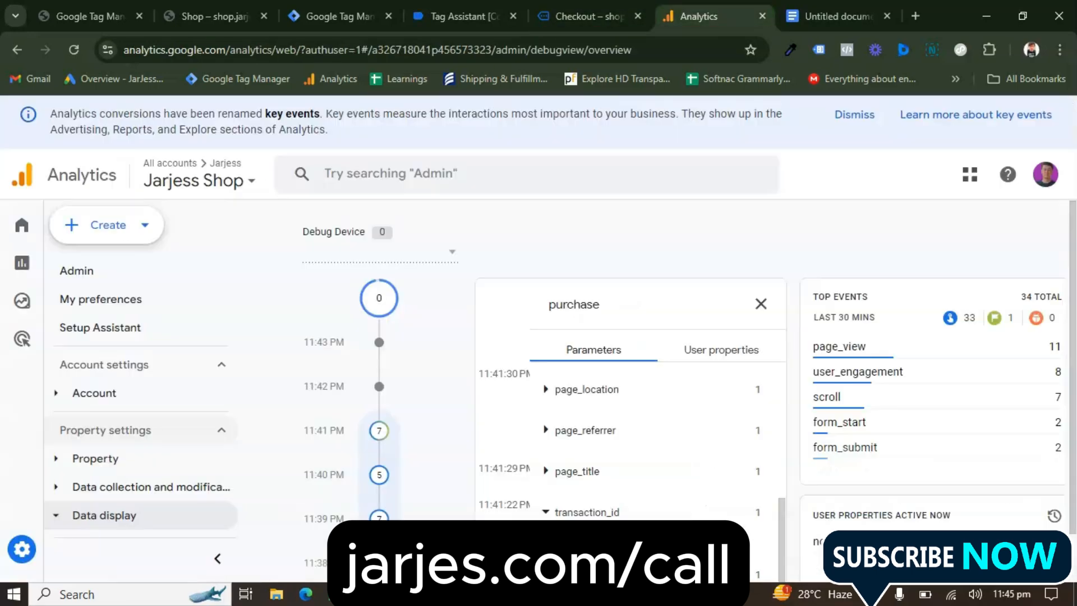
scroll(583, 413, "down", 1)
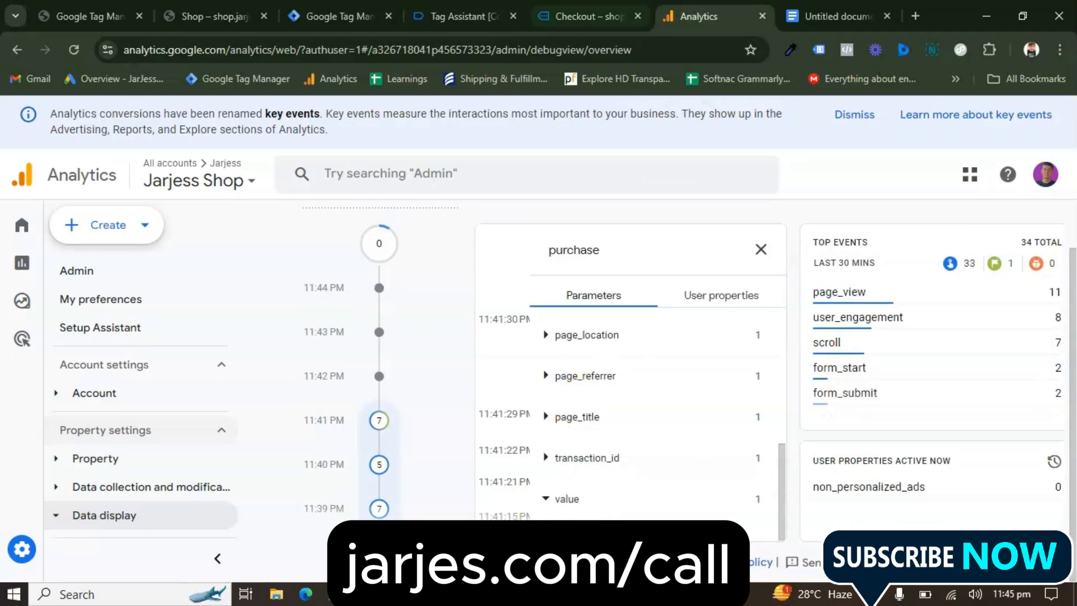
left_click(589, 16)
scroll(376, 303, "down", 4)
scroll(435, 361, "up", 3)
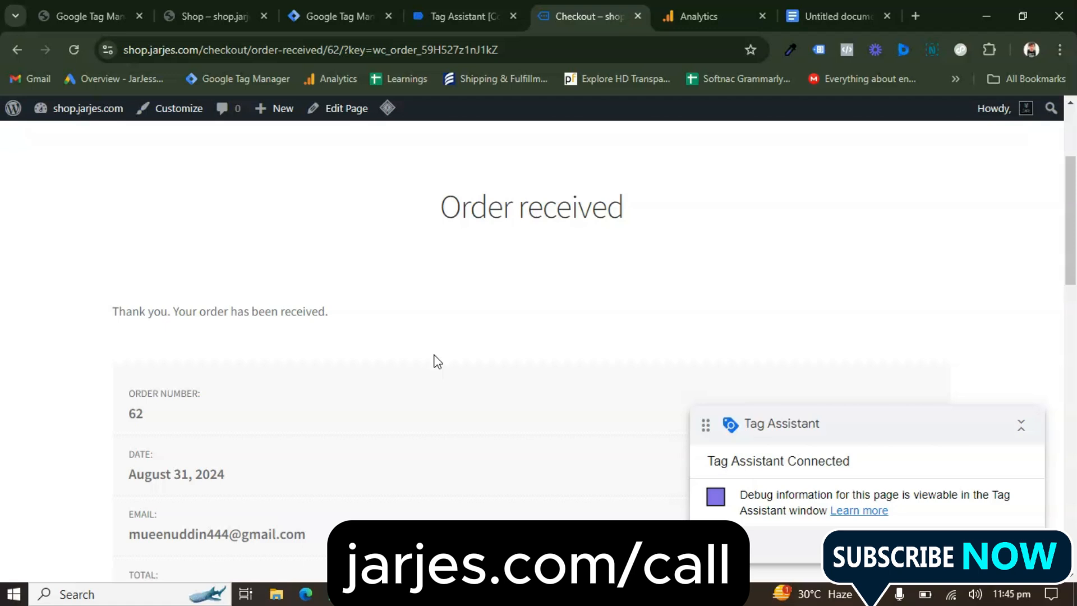
left_click(33, 520)
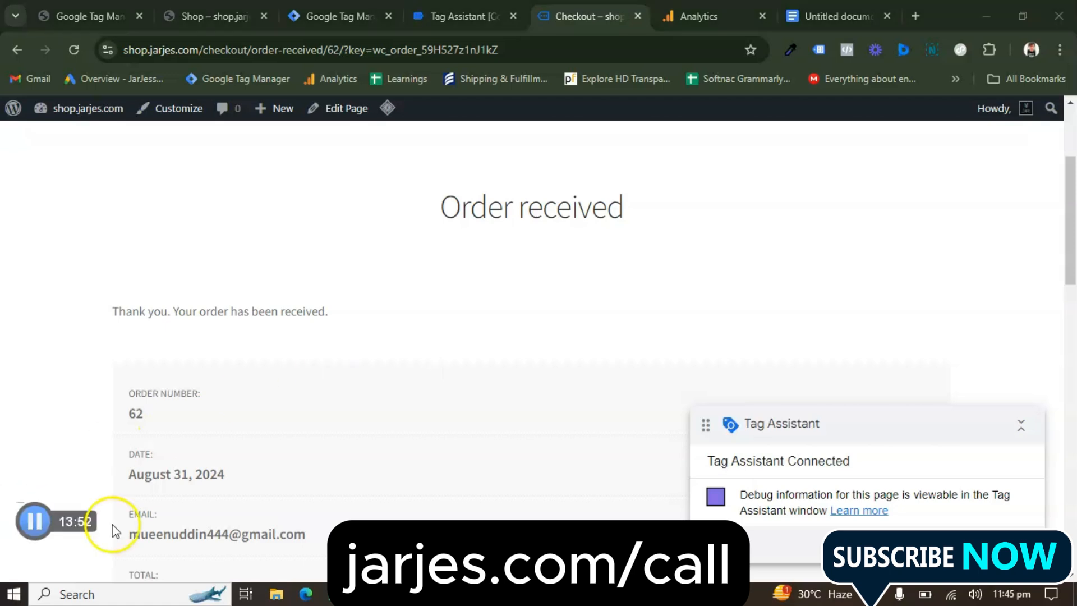